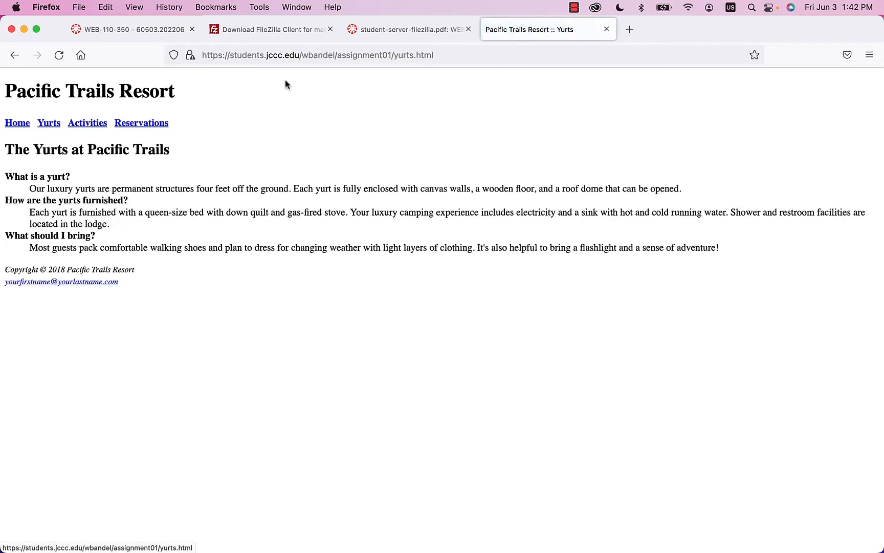
- Go from the Yurts page to the Pacific Trails Resort home page and select its web address
{"action": "left_click_drag", "start_coordinate": [395, 57], "coordinate": [414, 57]}
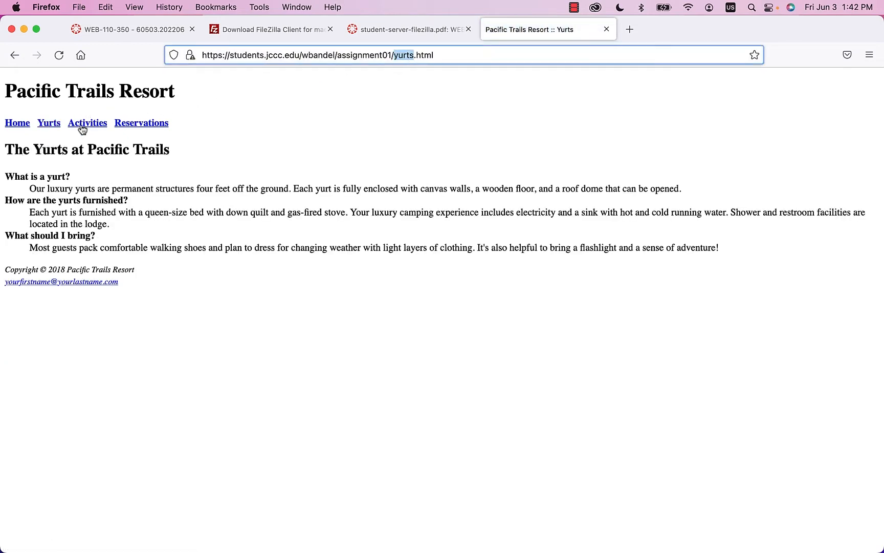
{"action": "left_click", "coordinate": [23, 126]}
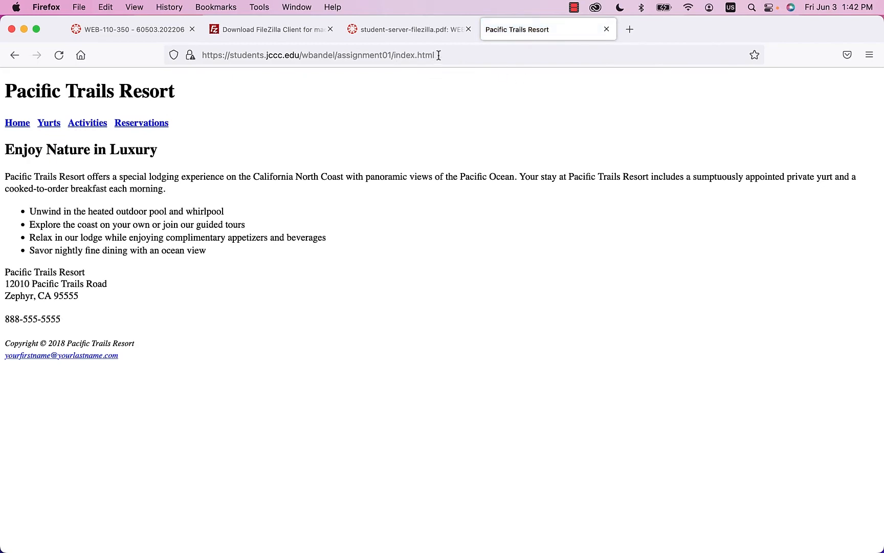
{"action": "left_click_drag", "start_coordinate": [452, 55], "coordinate": [188, 55]}
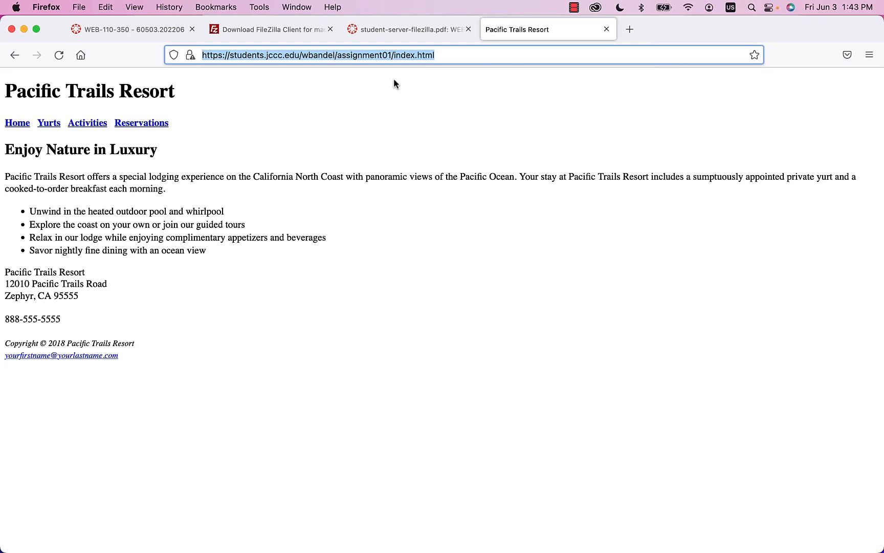
- Replace assignment01/index.html in the address with index.html to load the account's root Hello, World! page
{"action": "left_click", "coordinate": [453, 56]}
{"action": "left_click_drag", "start_coordinate": [337, 55], "coordinate": [560, 70]}
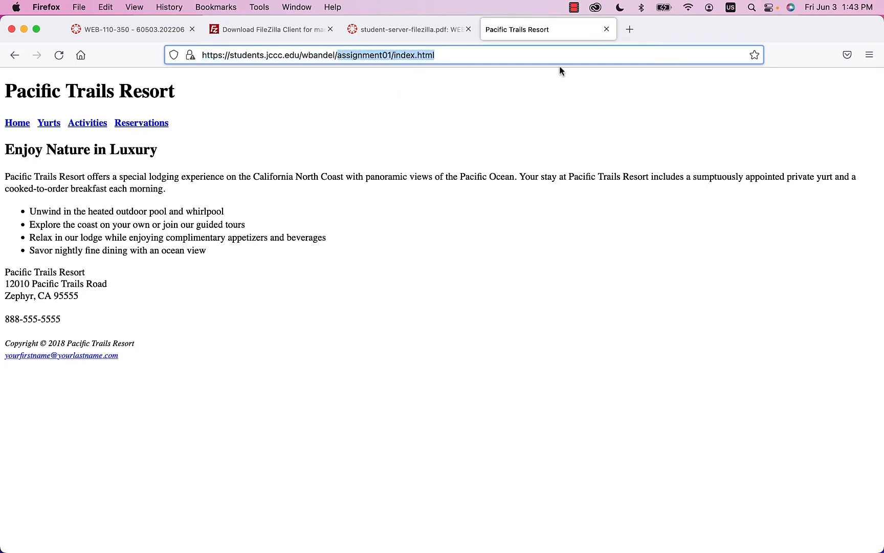
{"action": "key", "text": "BackSpace"}
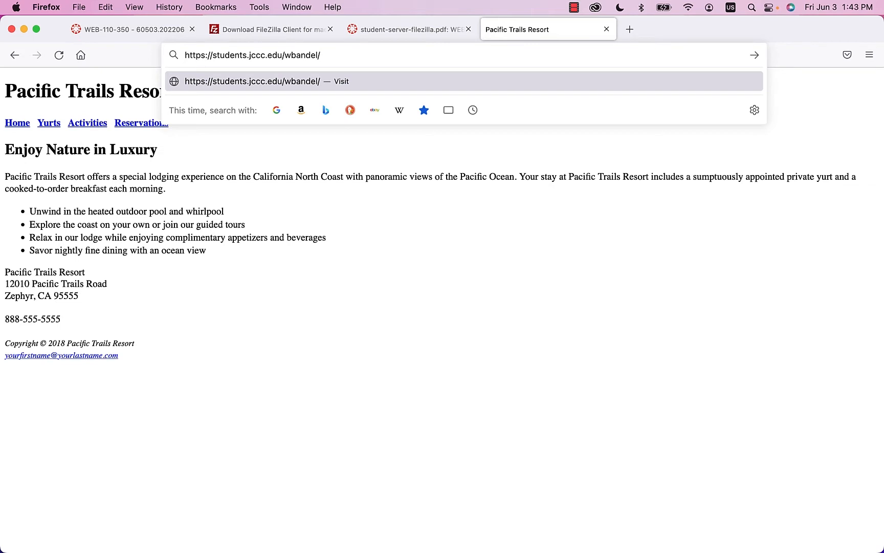
{"action": "type", "text": "index.html"}
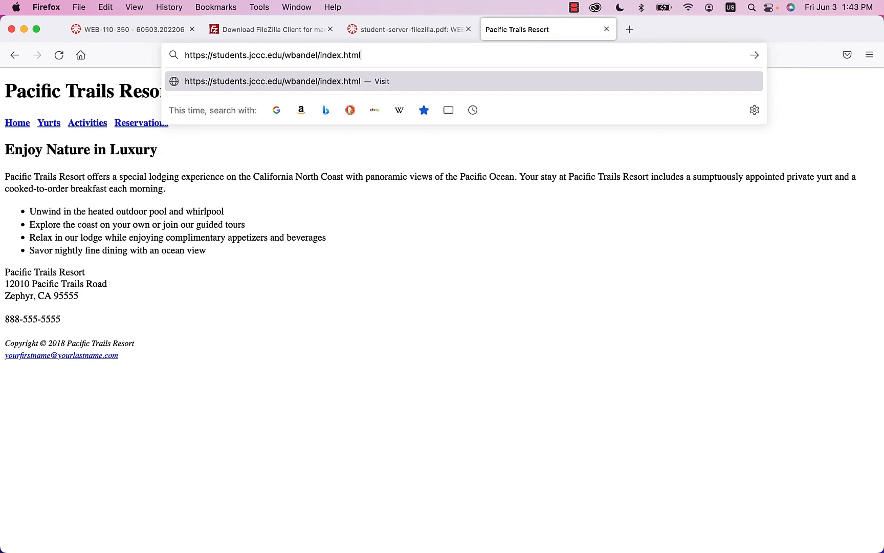
{"action": "key", "text": "Return"}
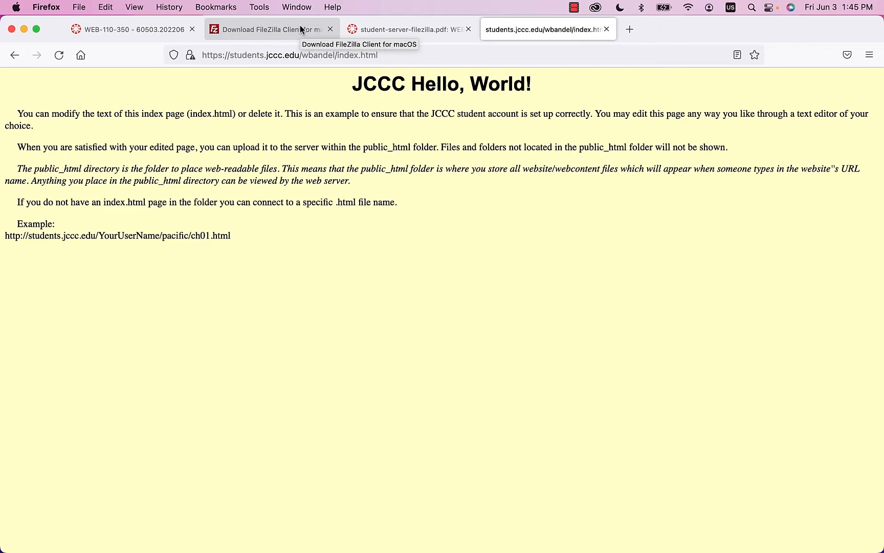
- Open student-server-filezilla.pdf in a new tab and narrow the browser to the screen's right side
{"action": "left_click", "coordinate": [398, 31]}
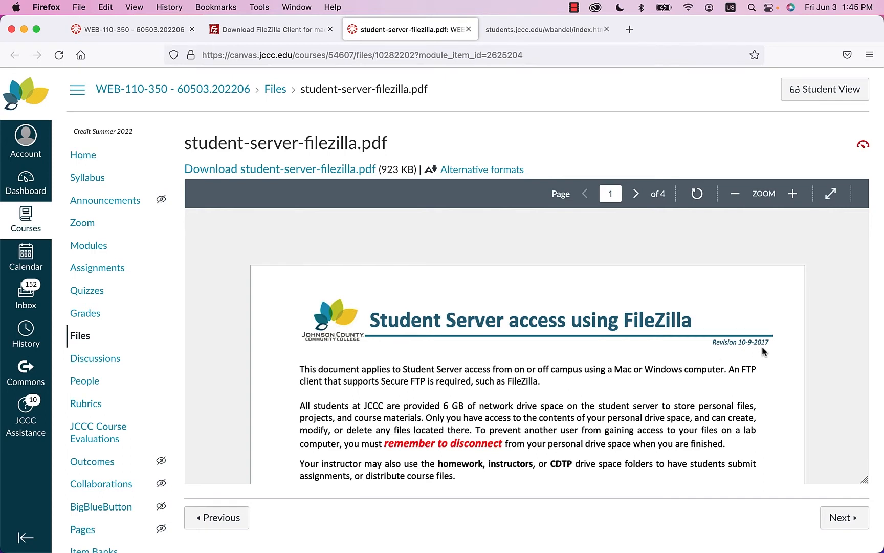
{"action": "right_click", "coordinate": [291, 171]}
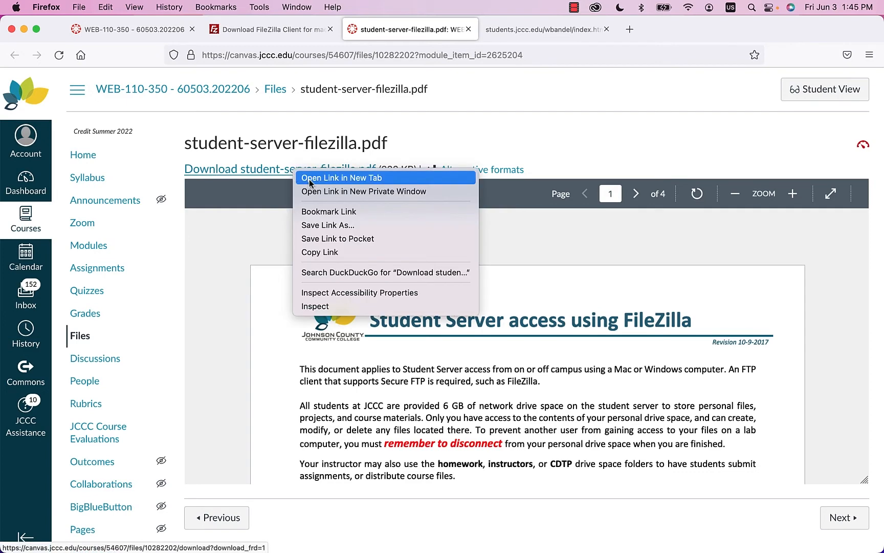
{"action": "left_click", "coordinate": [310, 176]}
{"action": "left_click", "coordinate": [543, 29]}
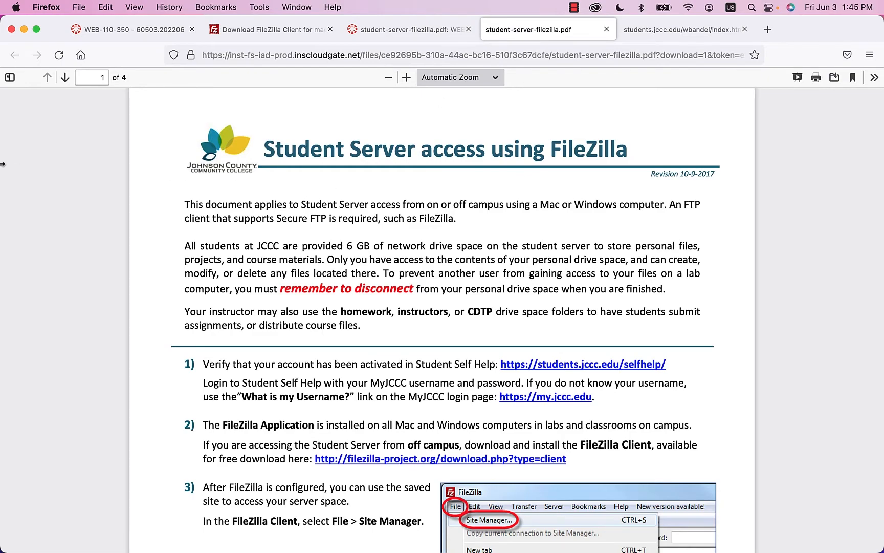
{"action": "left_click_drag", "start_coordinate": [2, 165], "coordinate": [448, 185]}
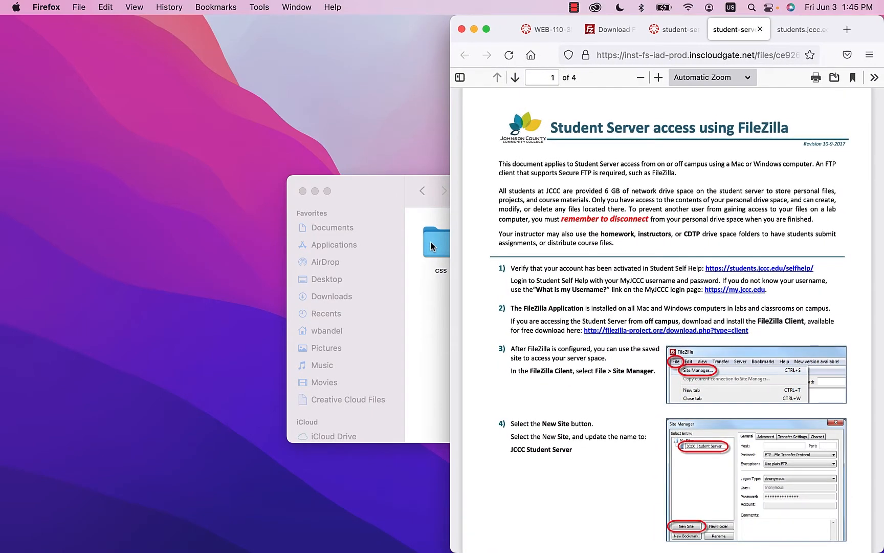
- Minimize the Finder window and launch FileZilla from Launchpad
{"action": "left_click", "coordinate": [420, 293]}
{"action": "left_click", "coordinate": [314, 191]}
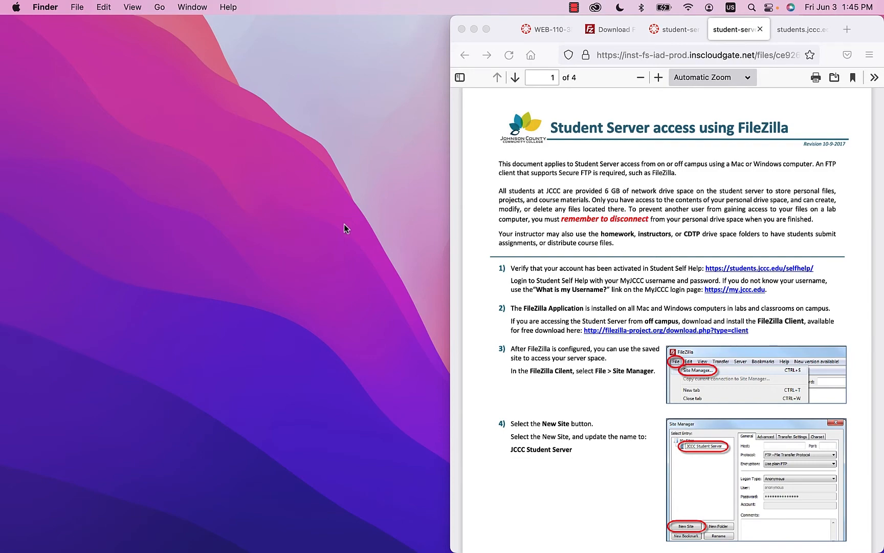
{"action": "mouse_move", "coordinate": [312, 551]}
{"action": "key", "text": "F4"}
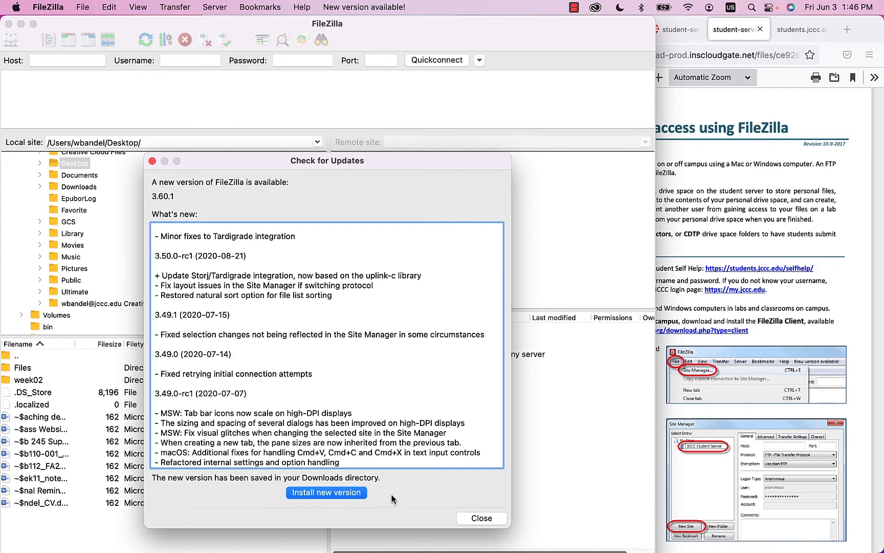
- Close the 3.60.1 update notice, then narrow FileZilla and widen it back across the screen
{"action": "left_click", "coordinate": [467, 517]}
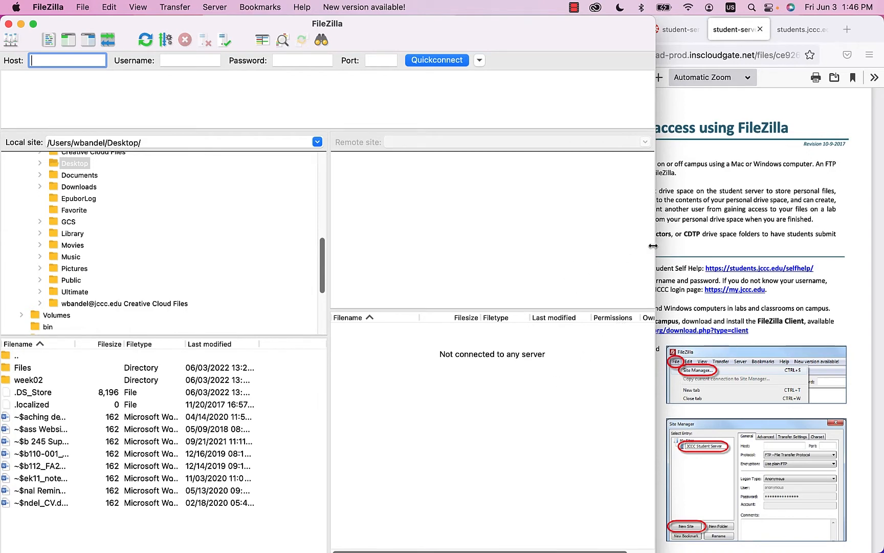
{"action": "left_click_drag", "start_coordinate": [657, 246], "coordinate": [452, 251]}
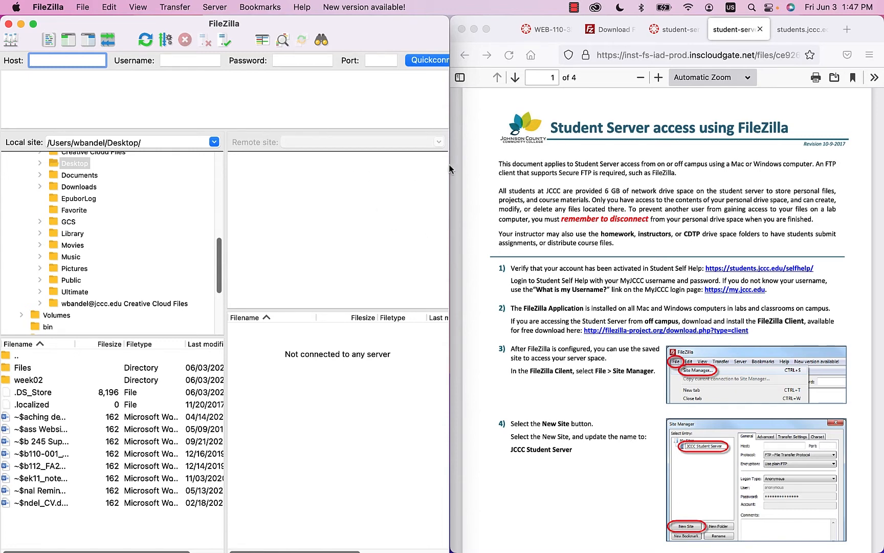
{"action": "left_click_drag", "start_coordinate": [450, 165], "coordinate": [881, 159]}
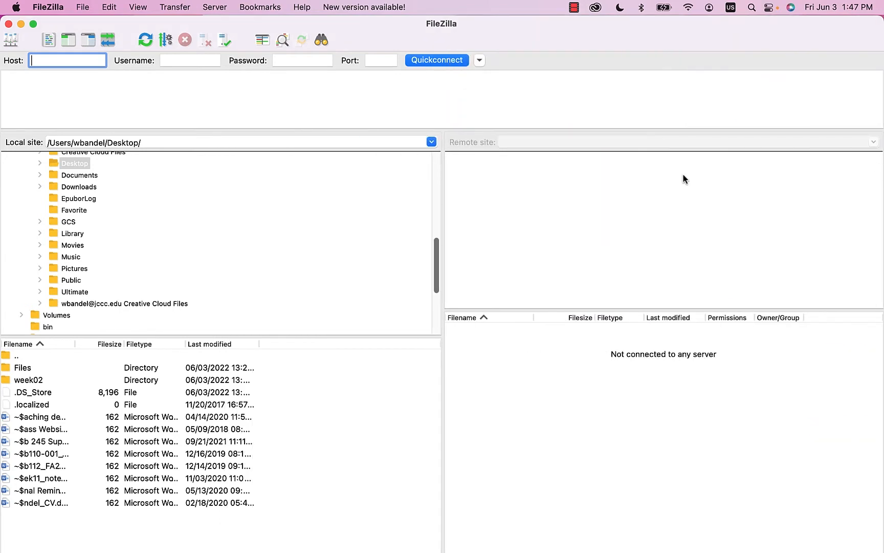
- Open FileZilla's menu bar to reach the File menu
{"action": "left_click", "coordinate": [46, 8]}
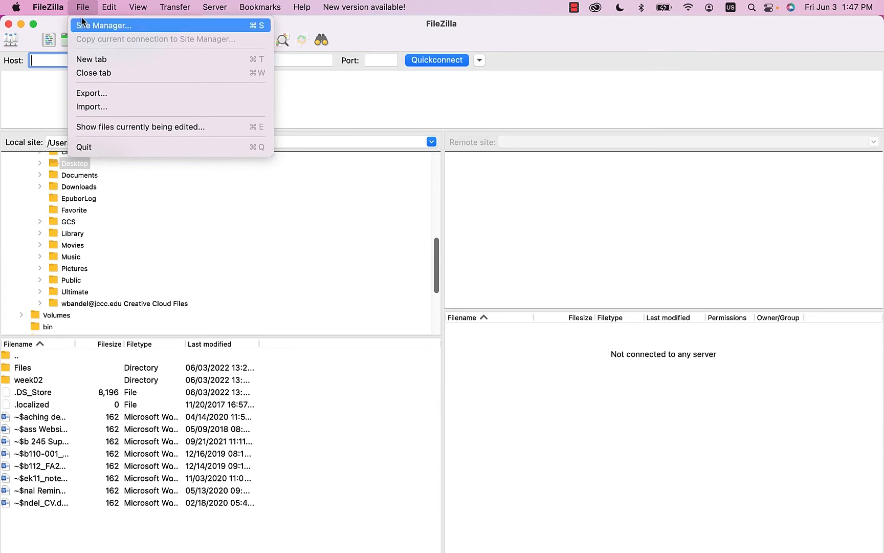
- In the Site Manager, delete the saved sites JCCC Student Server and New site
{"action": "left_click", "coordinate": [134, 25]}
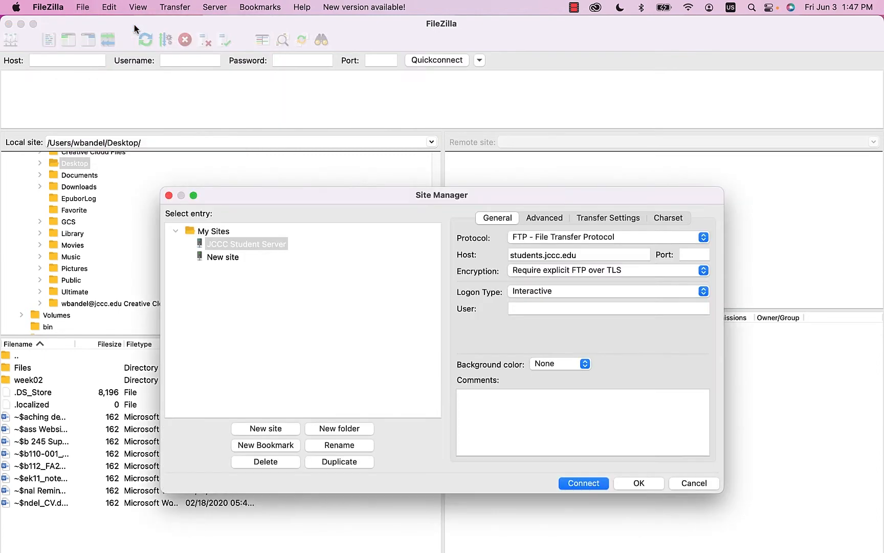
{"action": "left_click_drag", "start_coordinate": [386, 198], "coordinate": [336, 124]}
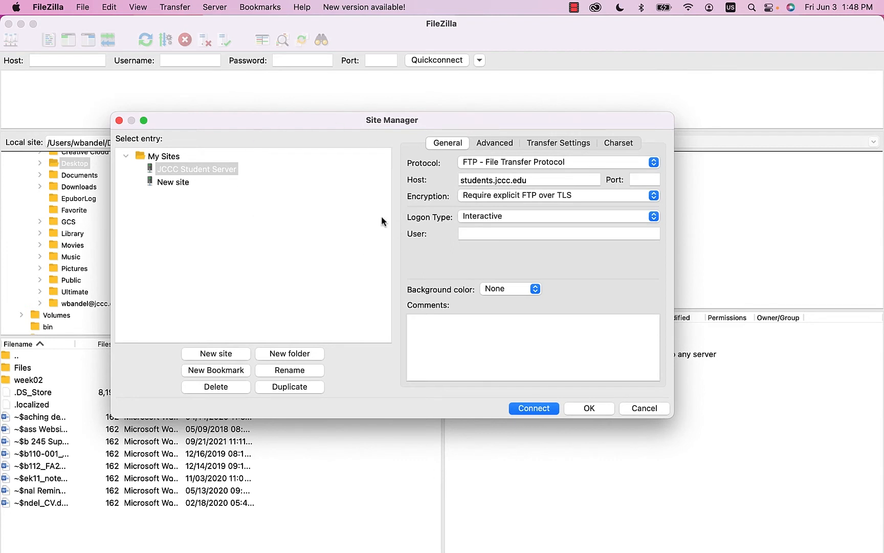
{"action": "left_click", "coordinate": [201, 169]}
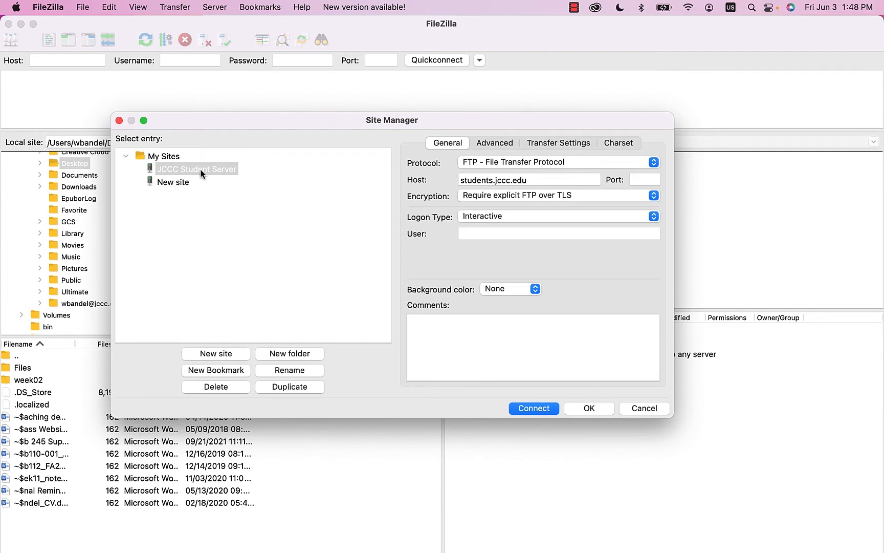
{"action": "left_click", "coordinate": [233, 387]}
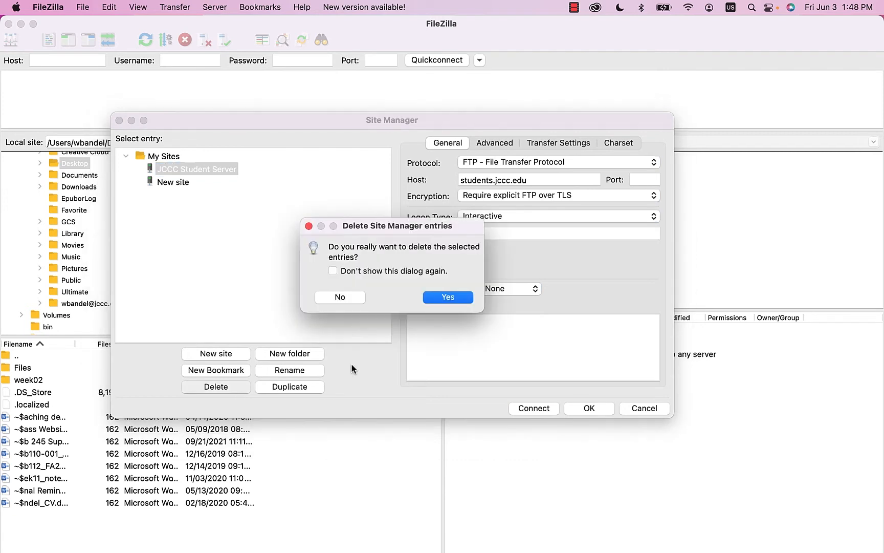
{"action": "left_click", "coordinate": [460, 297]}
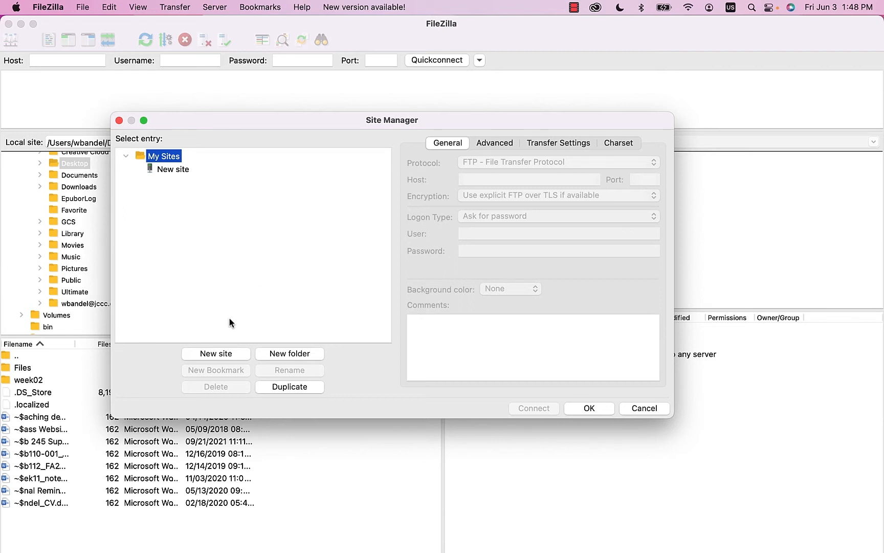
{"action": "left_click", "coordinate": [173, 169]}
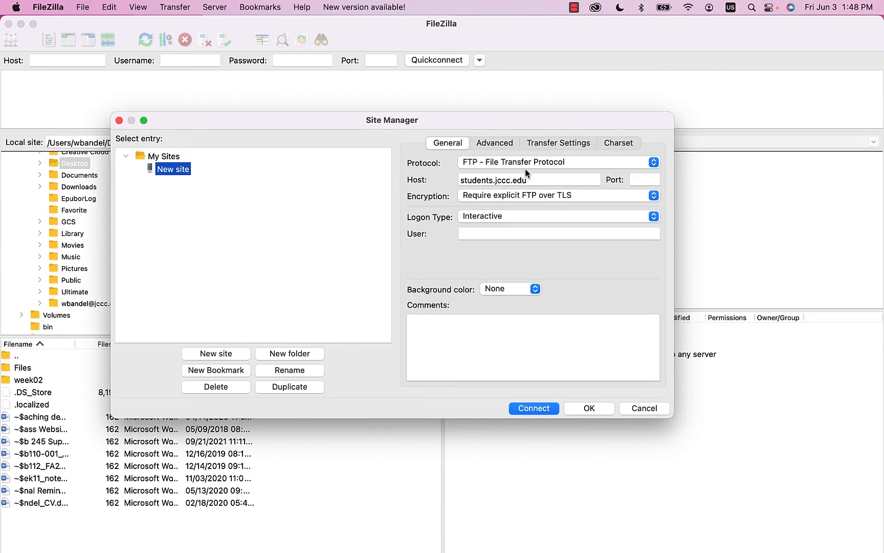
{"action": "left_click", "coordinate": [224, 387]}
{"action": "left_click", "coordinate": [449, 298]}
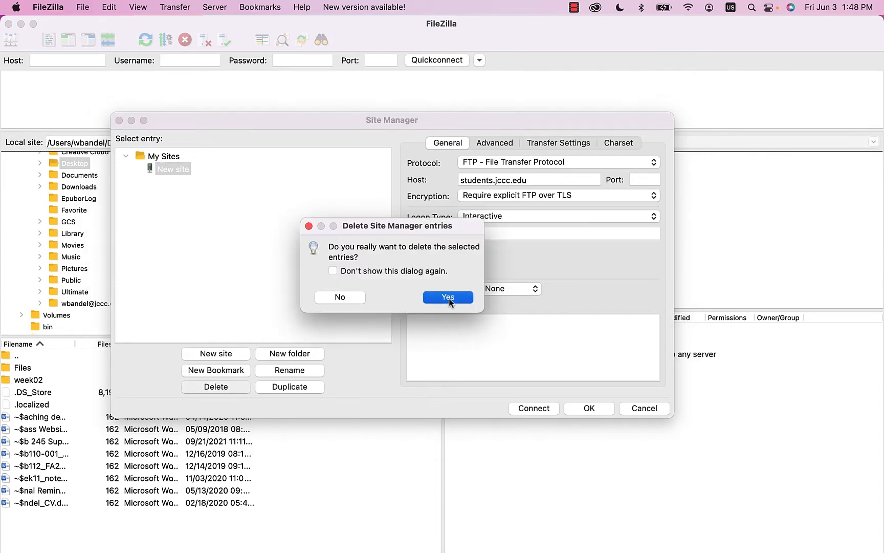
{"action": "left_click", "coordinate": [168, 156]}
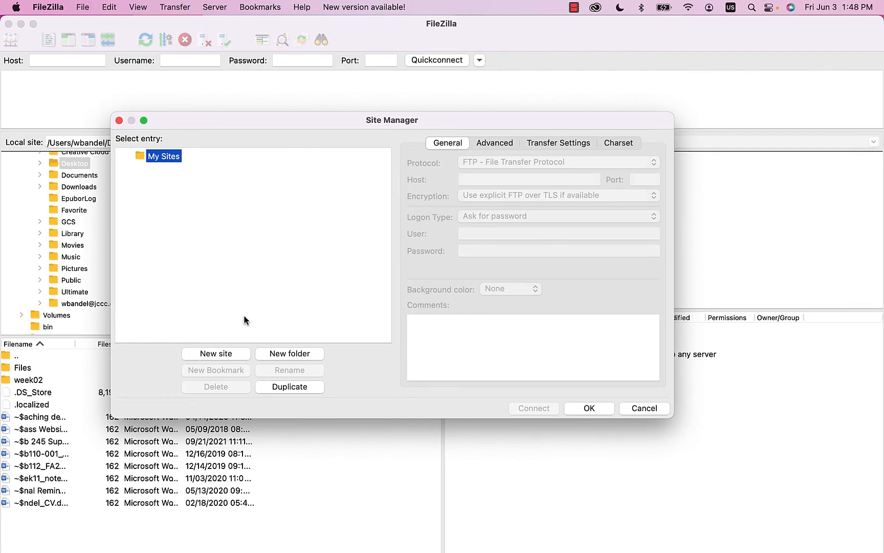
- Add a new site under My Sites and arrange the Site Manager beside the guide PDF
{"action": "left_click", "coordinate": [239, 355]}
{"action": "left_click_drag", "start_coordinate": [375, 128], "coordinate": [293, 84]}
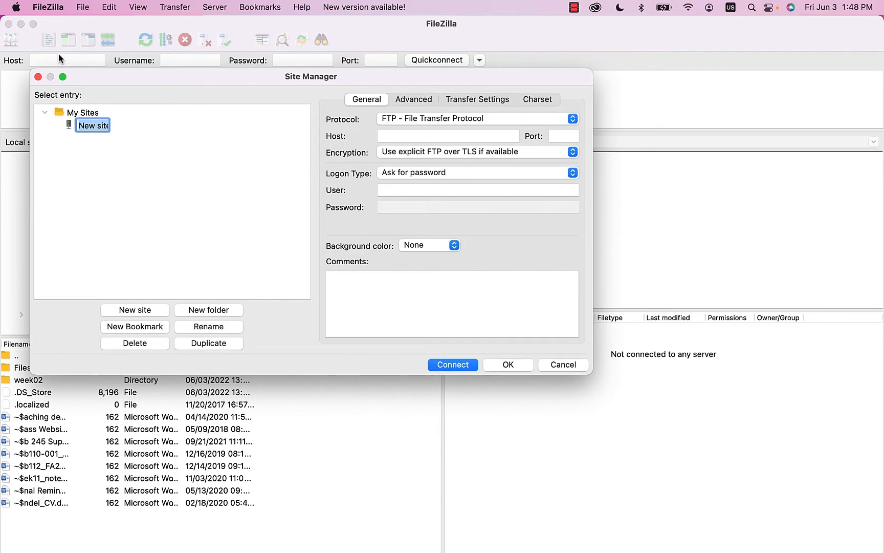
{"action": "mouse_move", "coordinate": [883, 552]}
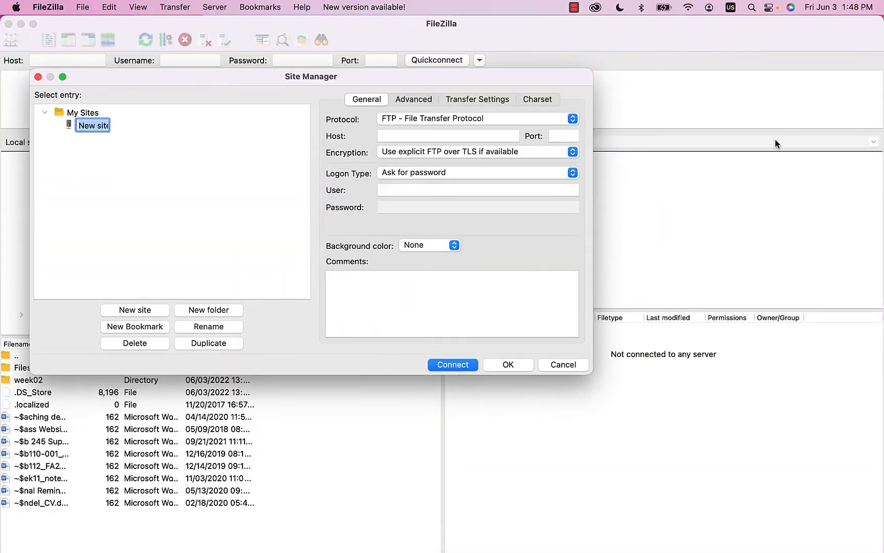
{"action": "key", "text": "ctrl+Up"}
{"action": "left_click", "coordinate": [736, 282]}
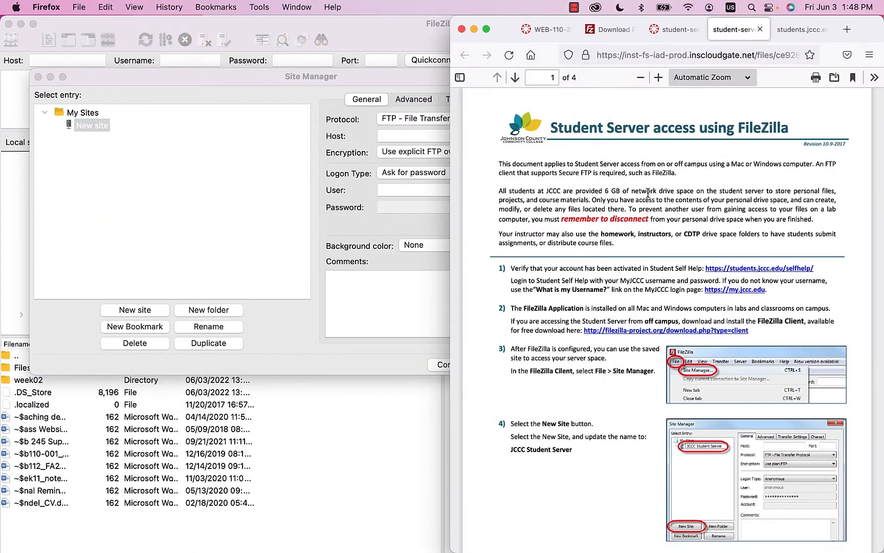
{"action": "left_click", "coordinate": [366, 85]}
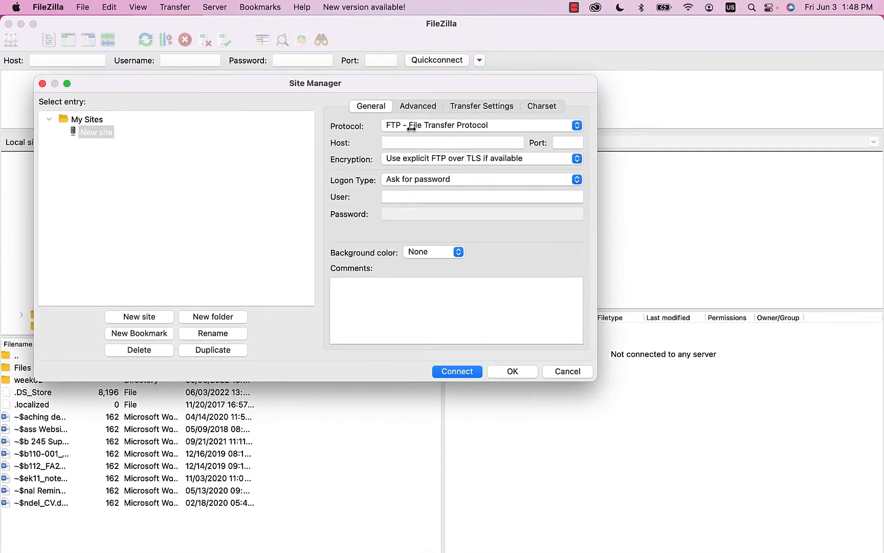
{"action": "left_click_drag", "start_coordinate": [419, 82], "coordinate": [321, 86]}
{"action": "key", "text": "ctrl+Up"}
{"action": "left_click", "coordinate": [687, 315]}
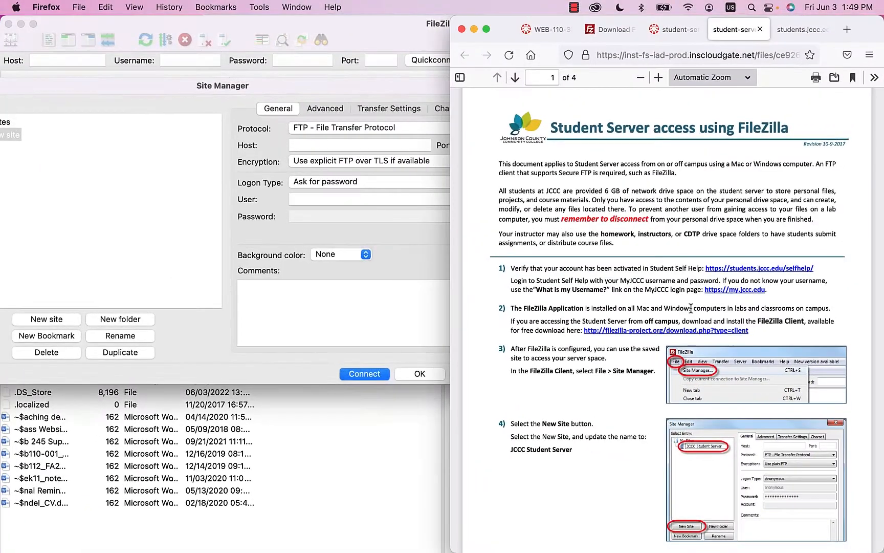
{"action": "left_click_drag", "start_coordinate": [451, 105], "coordinate": [507, 109]}
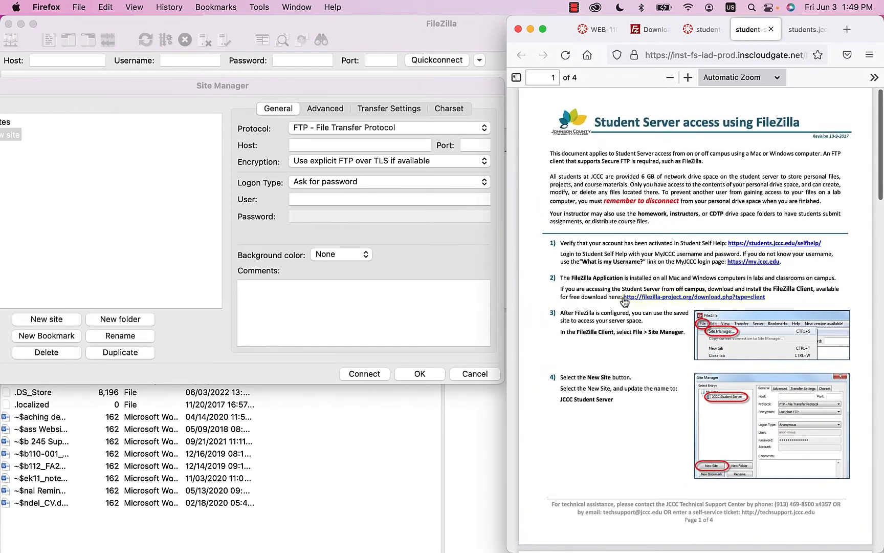
- Scroll the guide PDF down to page 2's step 5 server settings
{"action": "scroll", "coordinate": [625, 274], "scroll_direction": "down", "scroll_amount": 2}
{"action": "scroll", "coordinate": [625, 274], "scroll_direction": "down", "scroll_amount": 5}
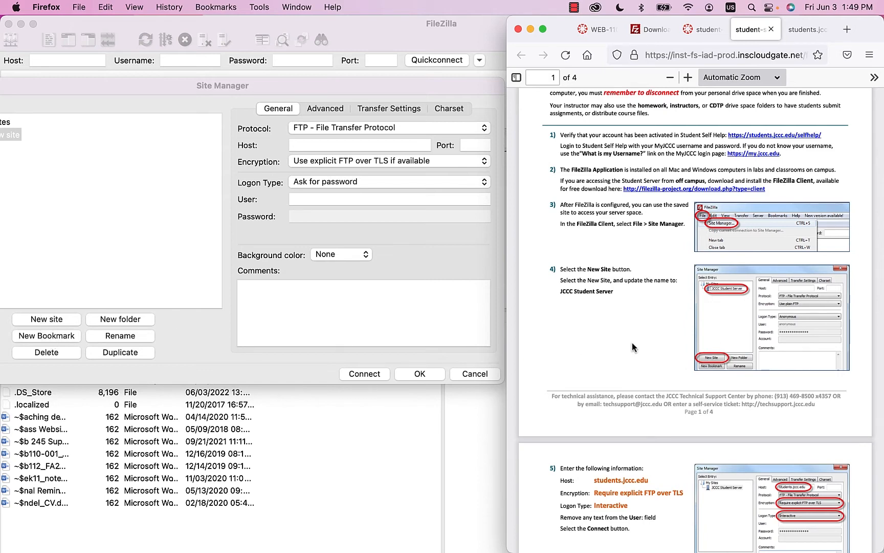
{"action": "scroll", "coordinate": [632, 343], "scroll_direction": "down", "scroll_amount": 5}
{"action": "scroll", "coordinate": [632, 348], "scroll_direction": "down", "scroll_amount": 1}
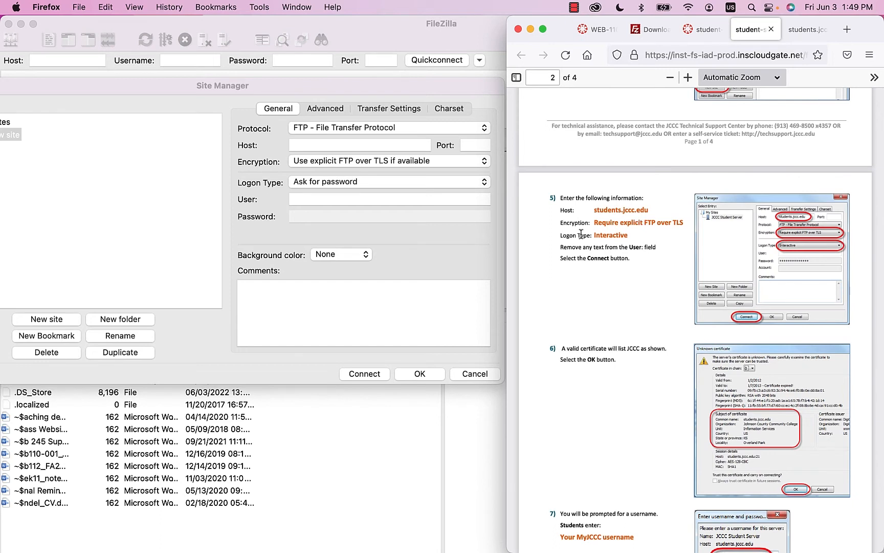
- Enter students.jccc.edu as the new site's host and return to the Firefox guide
{"action": "left_click", "coordinate": [329, 145]}
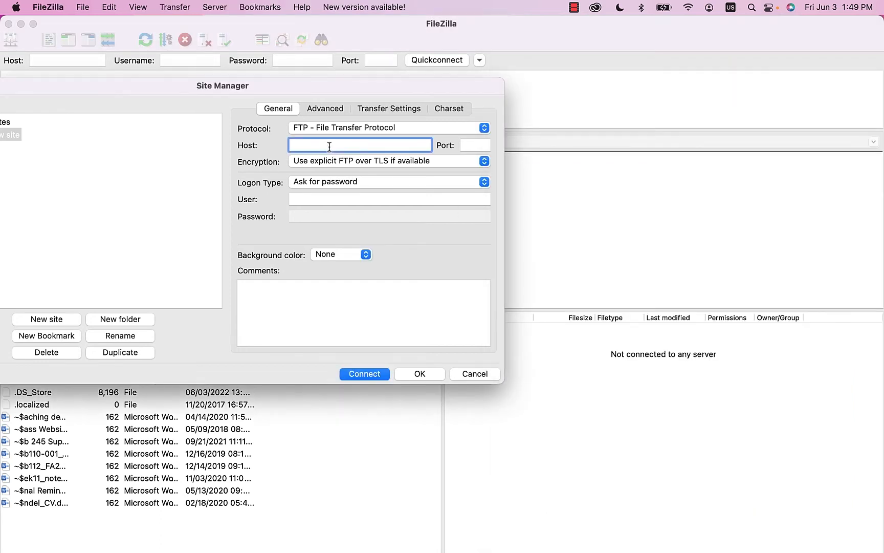
{"action": "type", "text": "students.jccc.edu"}
{"action": "key", "text": "ctrl+Up"}
{"action": "left_click", "coordinate": [782, 271]}
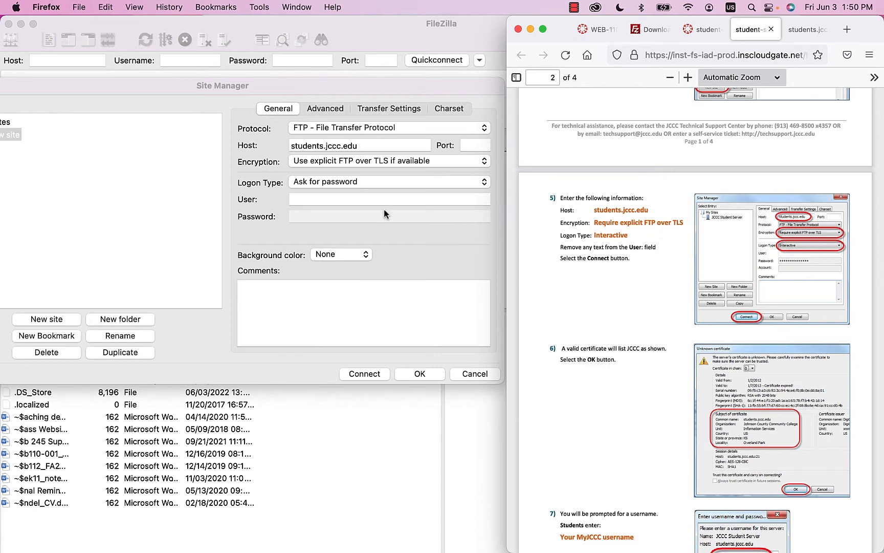
- Set the site's encryption to 'Require explicit FTP over TLS' and return to the Firefox guide
{"action": "left_click", "coordinate": [330, 162]}
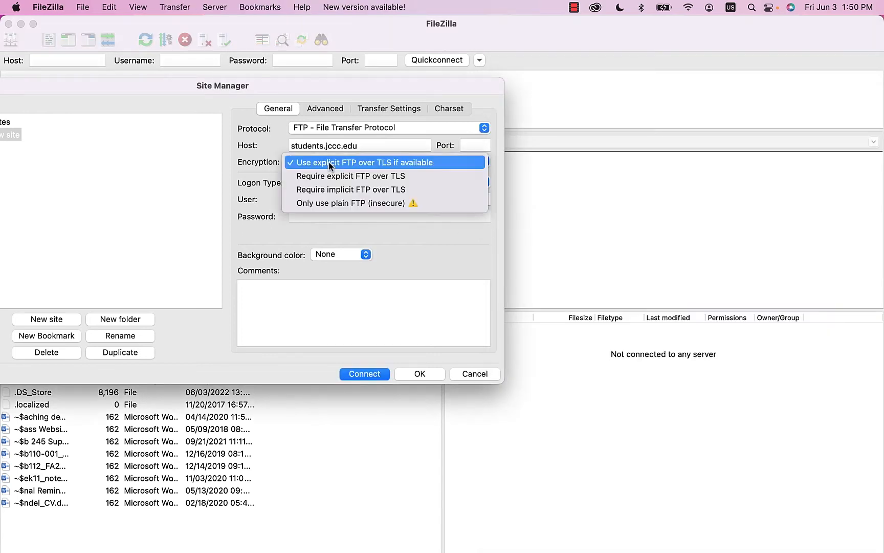
{"action": "left_click", "coordinate": [415, 175]}
{"action": "key", "text": "ctrl+Up"}
{"action": "left_click", "coordinate": [679, 274]}
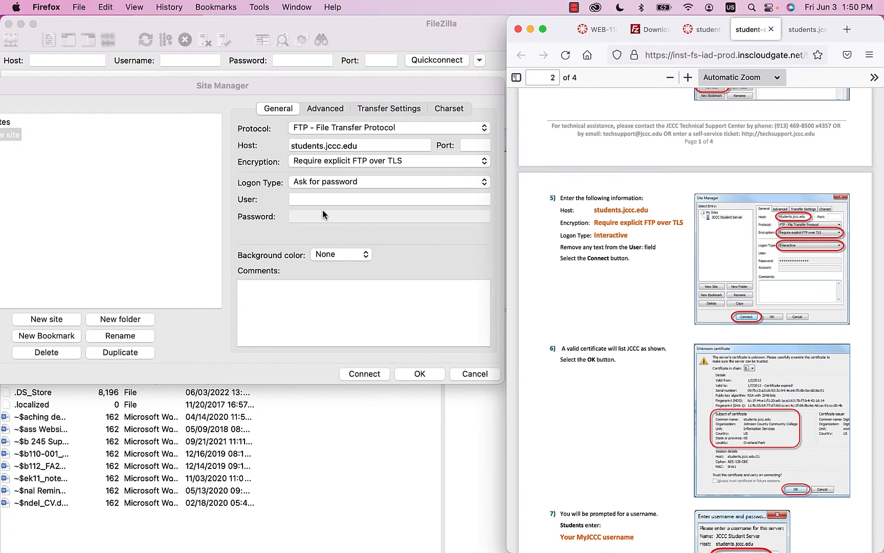
- Choose Interactive as the logon type, confirm the User field is blank, and recentre Site Manager
{"action": "left_click", "coordinate": [317, 182]}
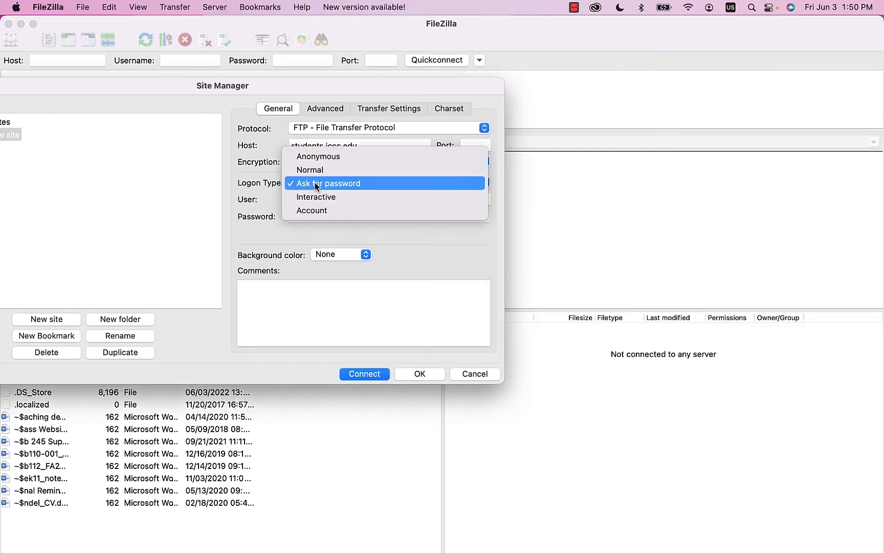
{"action": "left_click", "coordinate": [320, 198]}
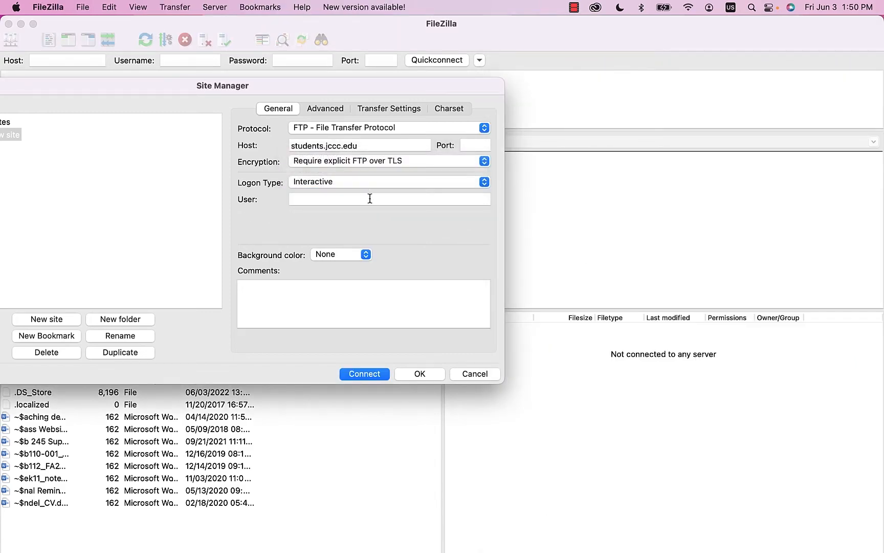
{"action": "key", "text": "ctrl+Up"}
{"action": "left_click", "coordinate": [725, 221]}
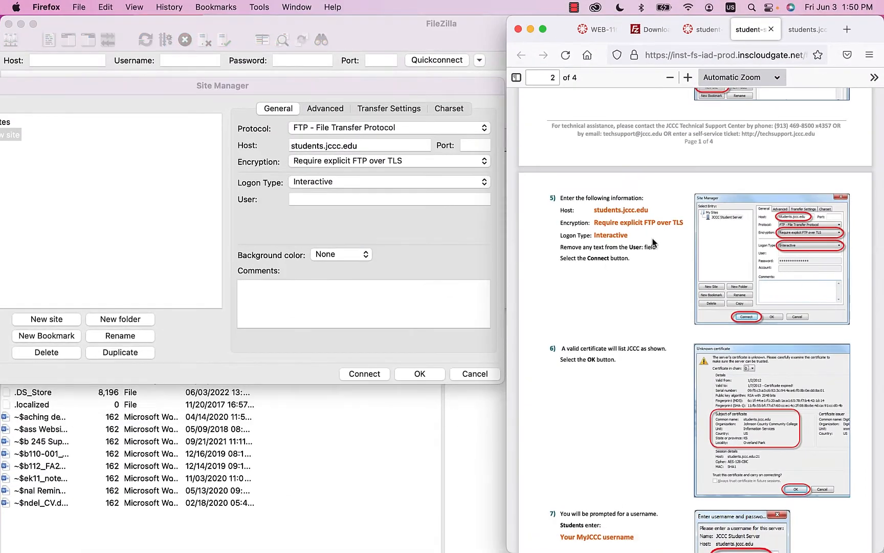
{"action": "left_click", "coordinate": [302, 183]}
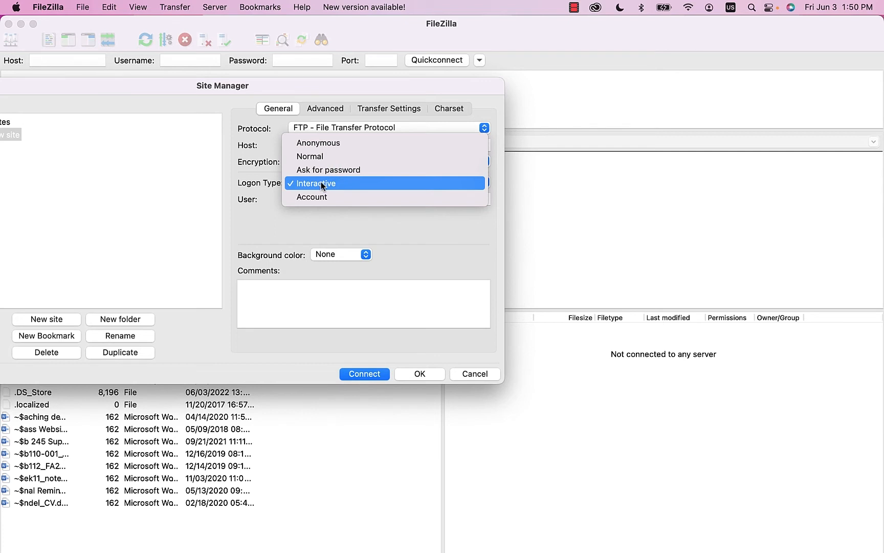
{"action": "left_click", "coordinate": [320, 183]}
{"action": "left_click", "coordinate": [359, 199]}
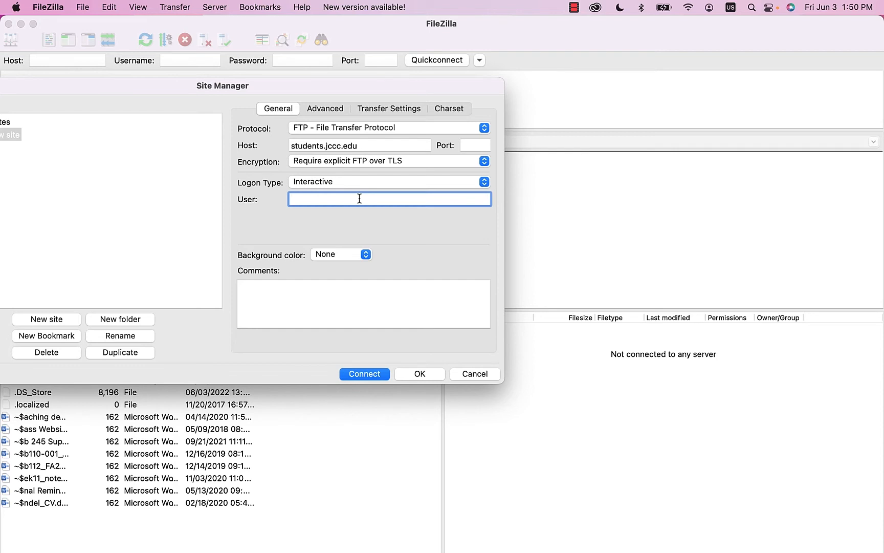
{"action": "left_click_drag", "start_coordinate": [126, 87], "coordinate": [261, 92]}
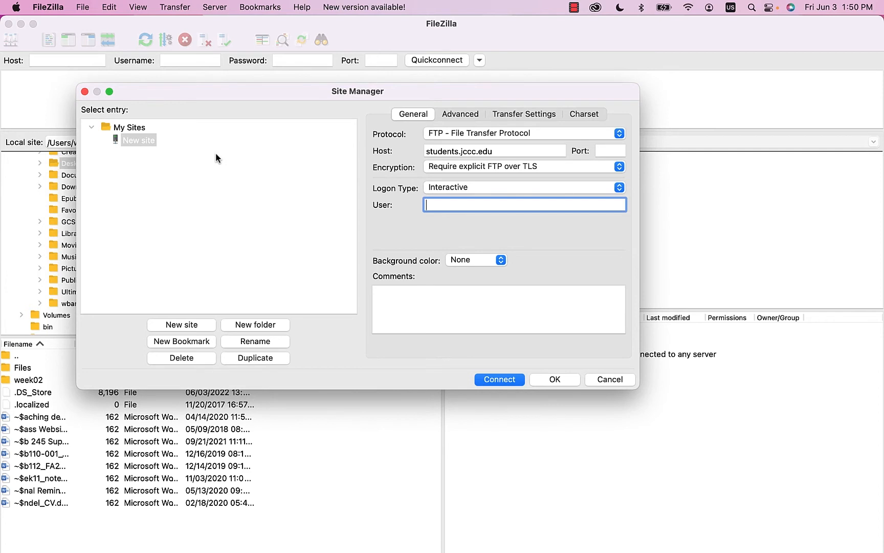
- Rename the 'New site' entry to 'JCCC Student Server', fixing a typo along the way
{"action": "left_click", "coordinate": [147, 142]}
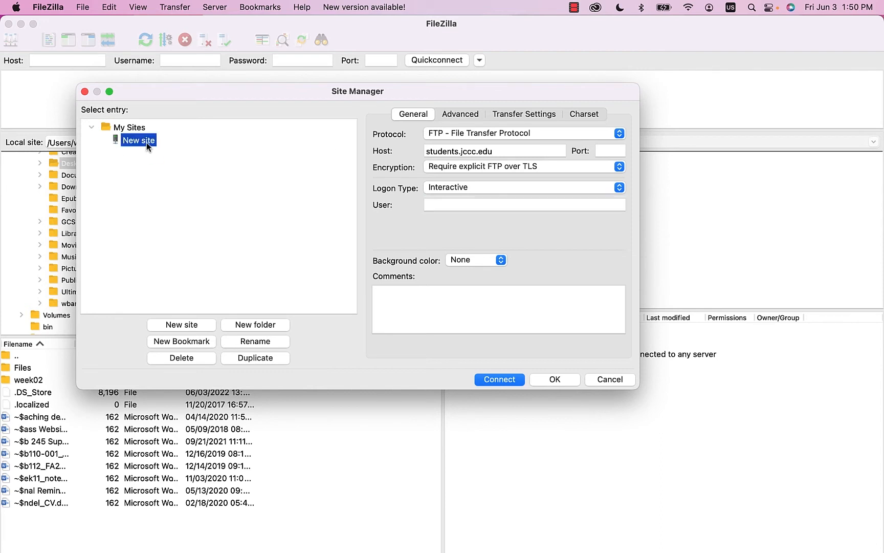
{"action": "left_click", "coordinate": [143, 142]}
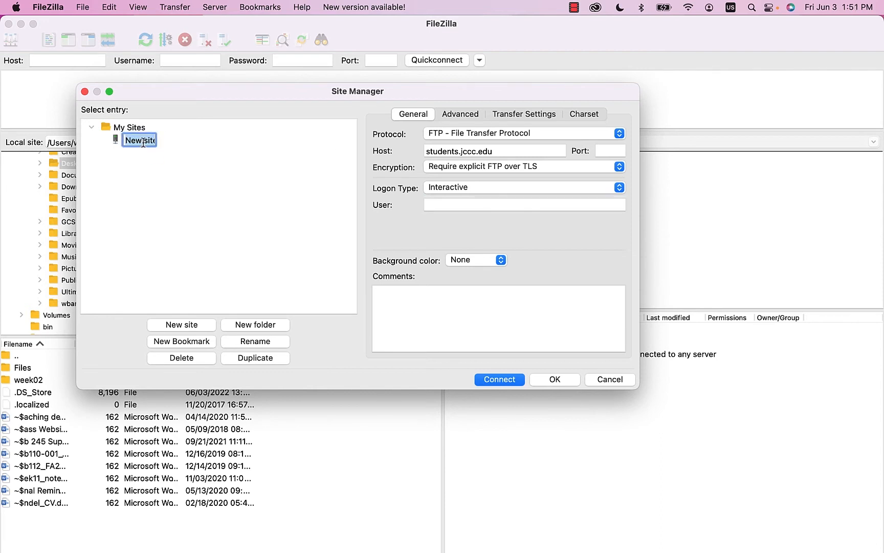
{"action": "type", "text": "JCCC Student Servc"}
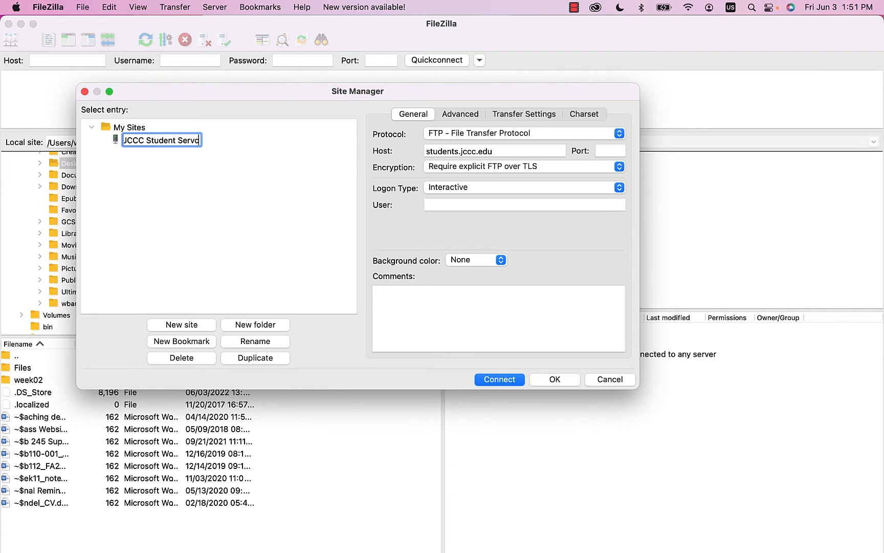
{"action": "key", "text": "BackSpace"}
{"action": "key", "text": "BackSpace"}
{"action": "type", "text": "v"}
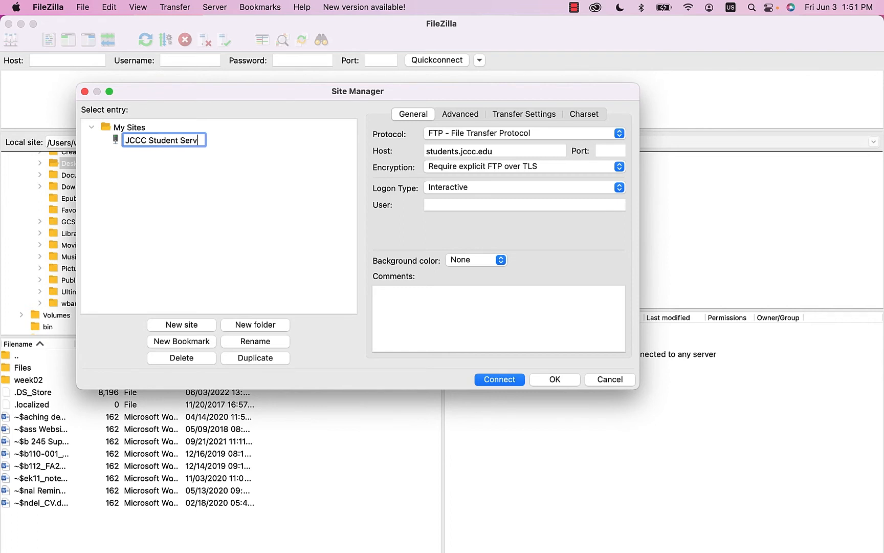
{"action": "type", "text": "er"}
{"action": "left_click", "coordinate": [472, 204]}
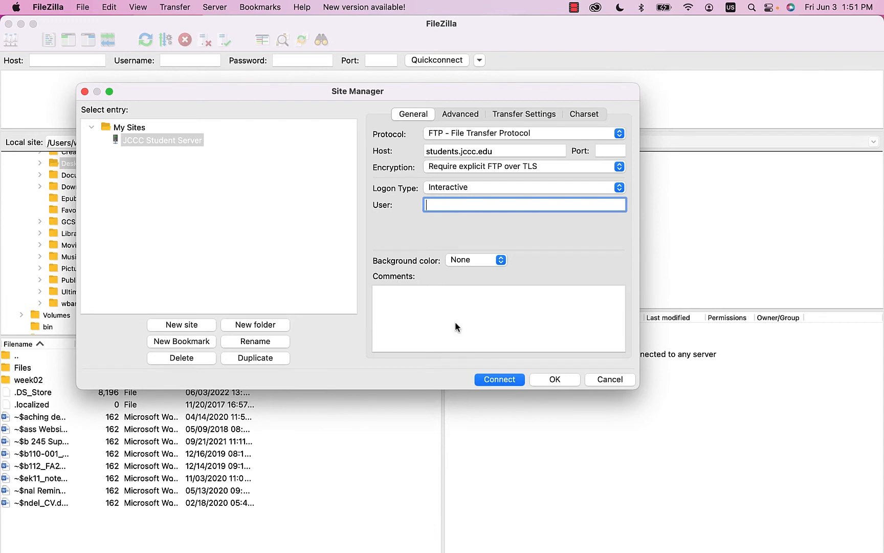
- Connect to JCCC Student Server and submit the student username at the prompt
{"action": "left_click", "coordinate": [494, 381]}
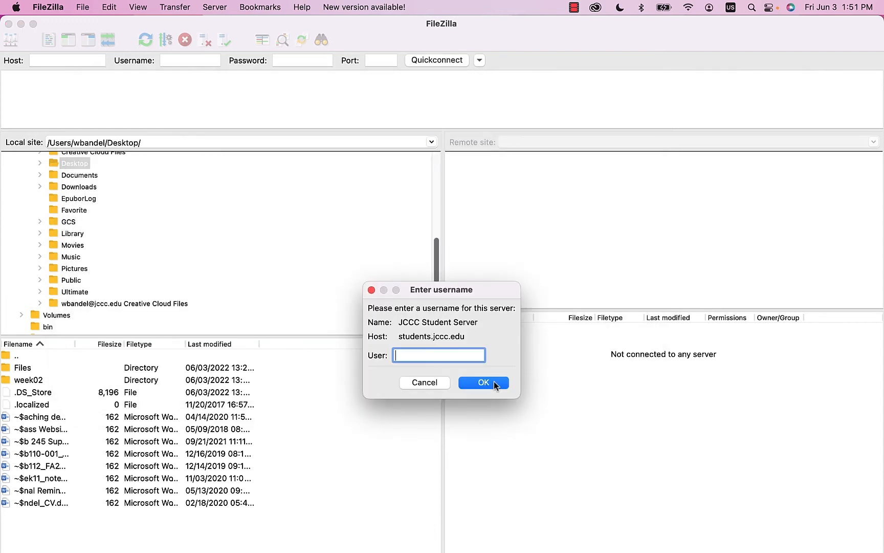
{"action": "left_click_drag", "start_coordinate": [484, 288], "coordinate": [452, 193]}
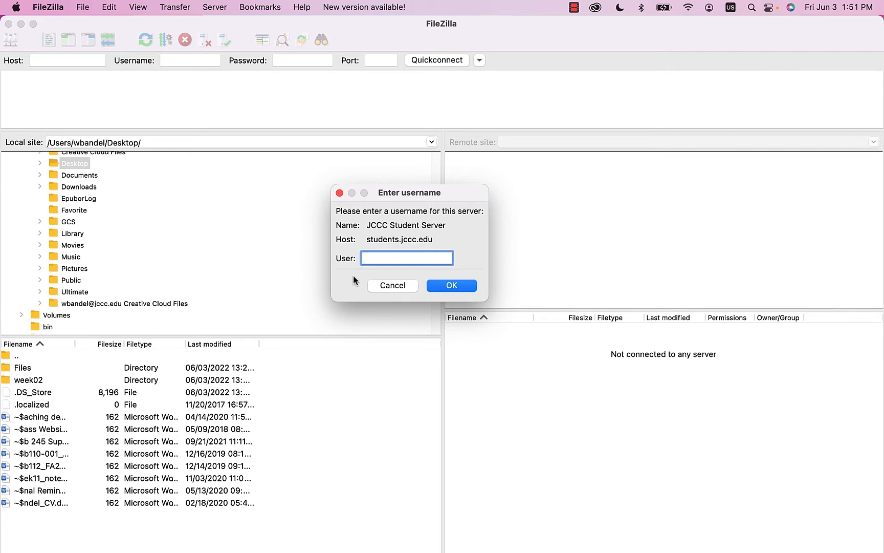
{"action": "left_click", "coordinate": [460, 285]}
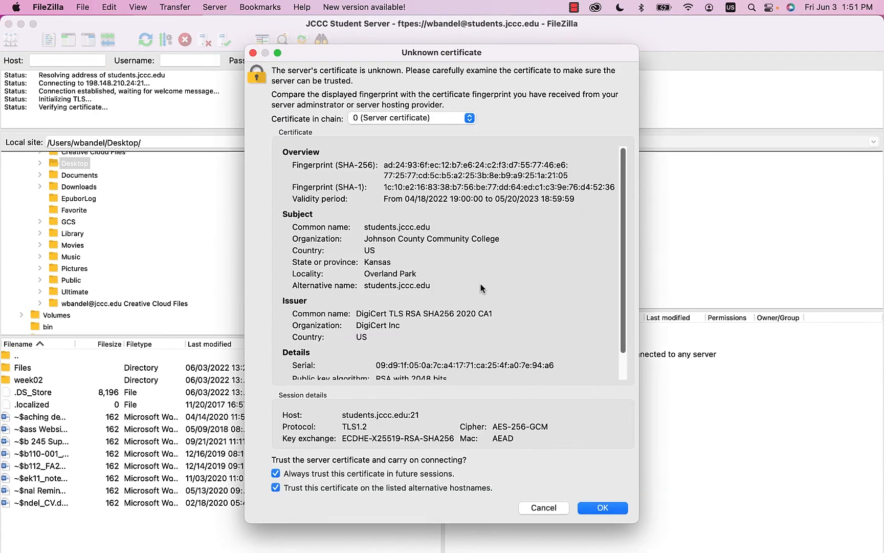
- Trust the server certificate and submit the account password, which is rejected with error 530
{"action": "scroll", "coordinate": [487, 285], "scroll_direction": "down", "scroll_amount": 2}
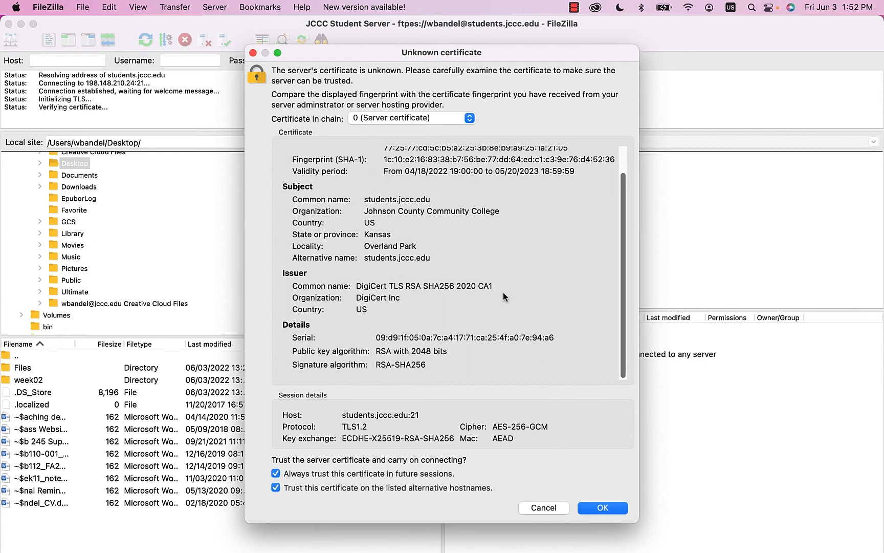
{"action": "left_click", "coordinate": [603, 508]}
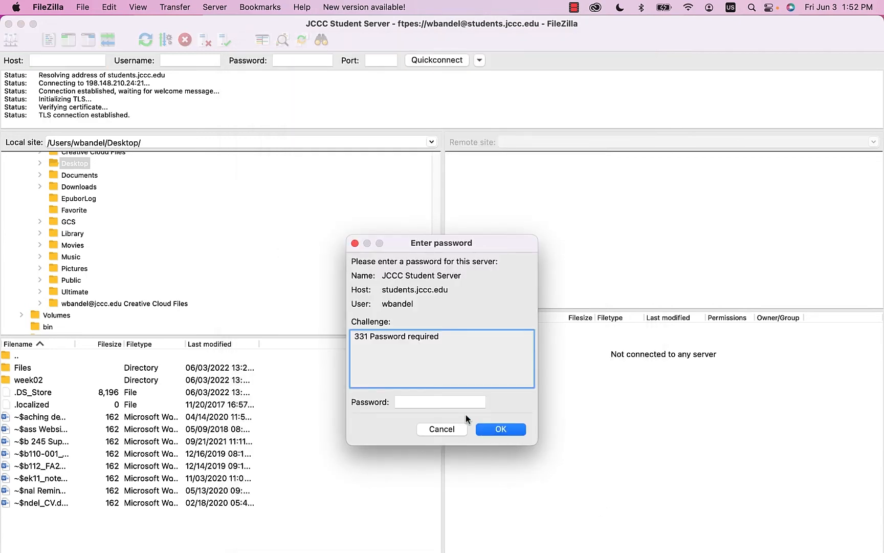
{"action": "left_click", "coordinate": [457, 402]}
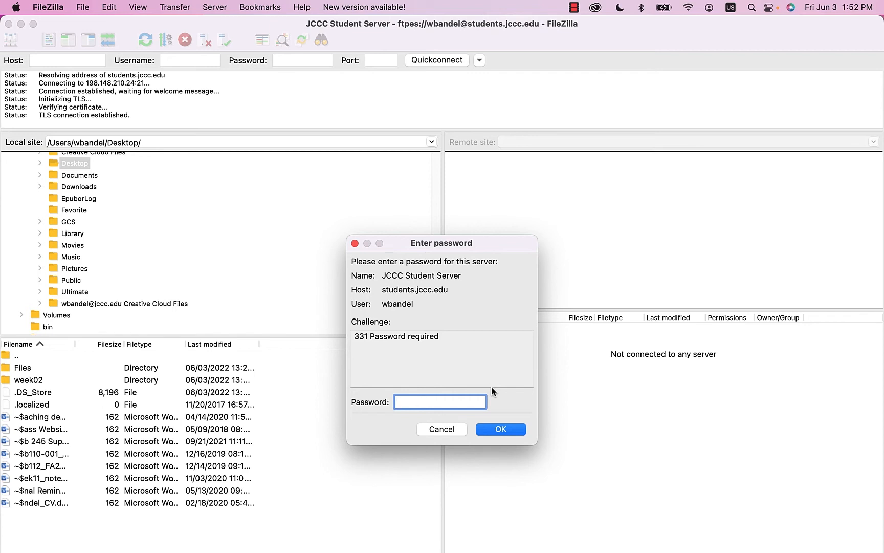
{"action": "type", "text": "************"}
{"action": "left_click", "coordinate": [493, 428]}
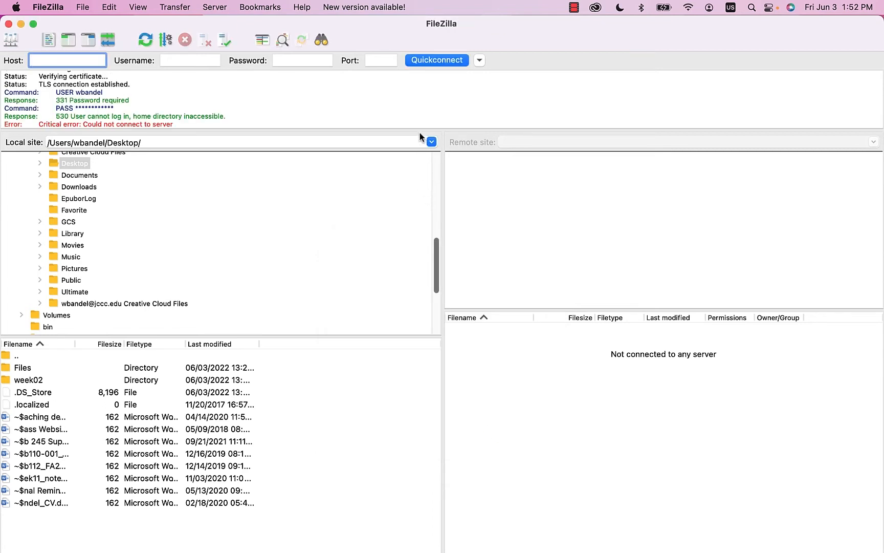
{"action": "left_click_drag", "start_coordinate": [417, 131], "coordinate": [410, 187]}
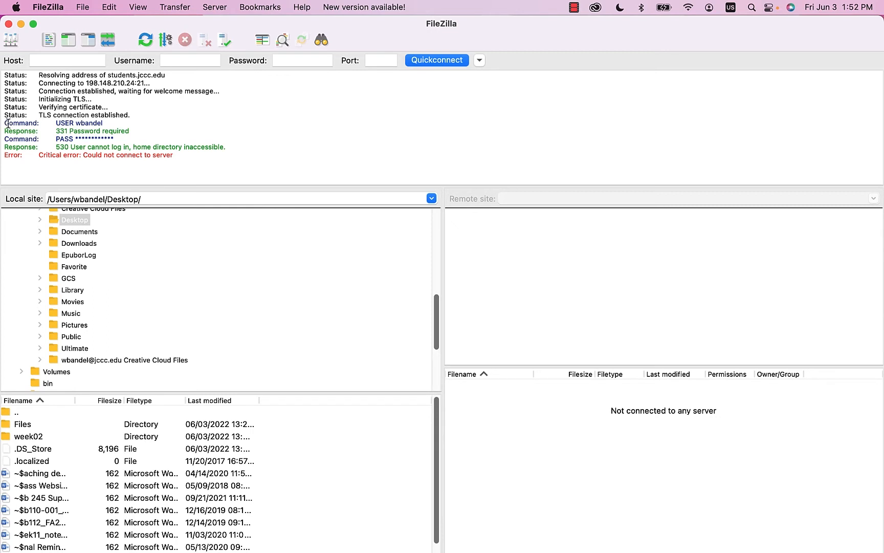
{"action": "left_click_drag", "start_coordinate": [7, 123], "coordinate": [132, 123]}
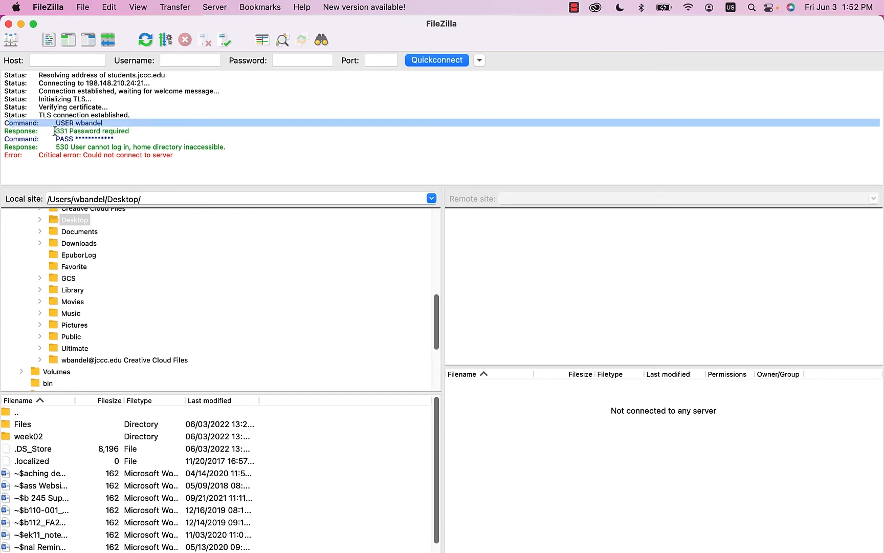
{"action": "left_click_drag", "start_coordinate": [55, 139], "coordinate": [126, 137]}
{"action": "left_click", "coordinate": [49, 161]}
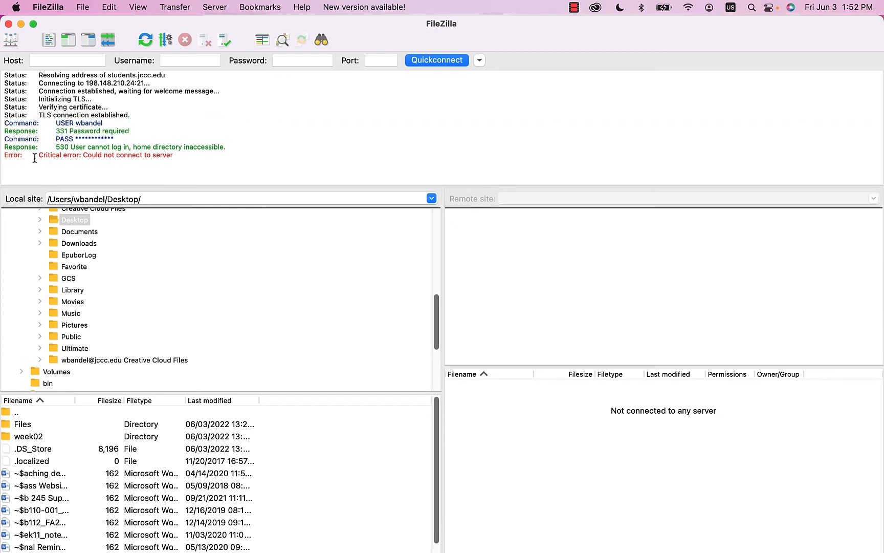
{"action": "left_click_drag", "start_coordinate": [35, 157], "coordinate": [251, 166]}
{"action": "left_click", "coordinate": [250, 165]}
{"action": "left_click_drag", "start_coordinate": [203, 160], "coordinate": [2, 72]}
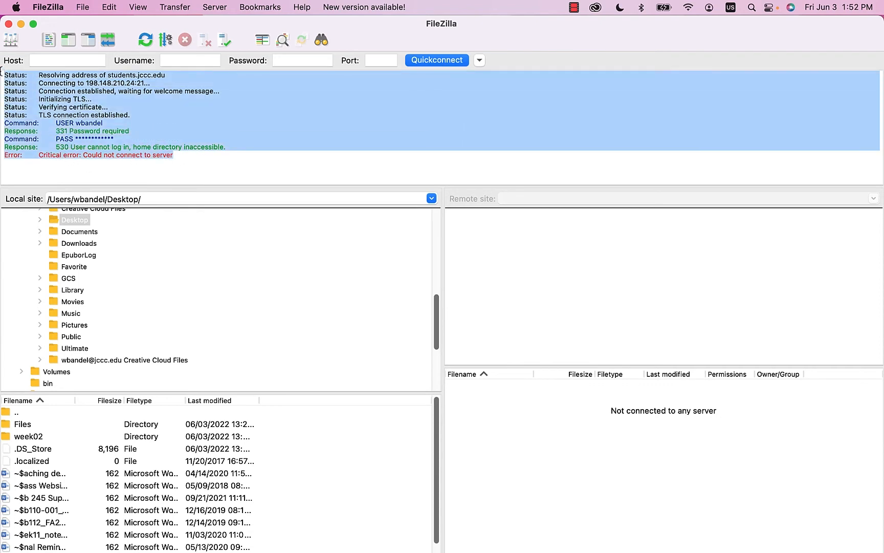
{"action": "left_click", "coordinate": [297, 149]}
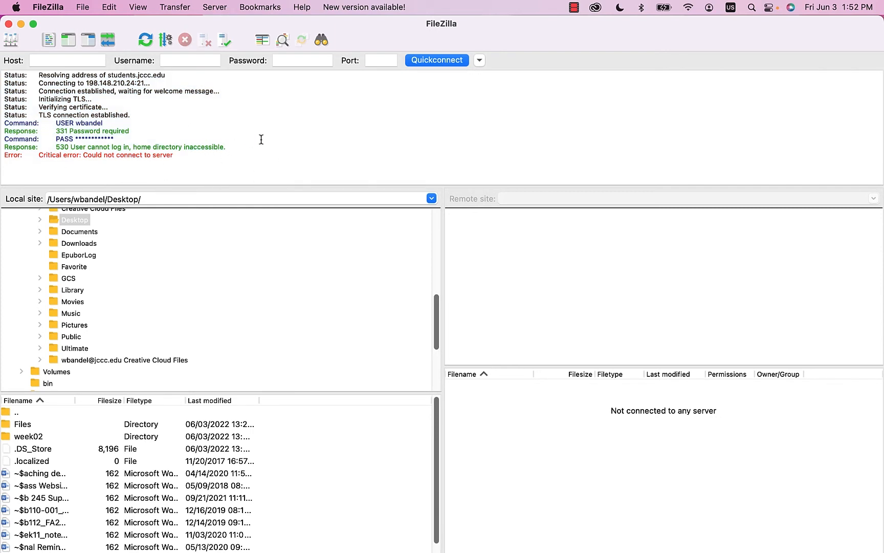
{"action": "left_click", "coordinate": [84, 7]}
{"action": "left_click", "coordinate": [82, 25]}
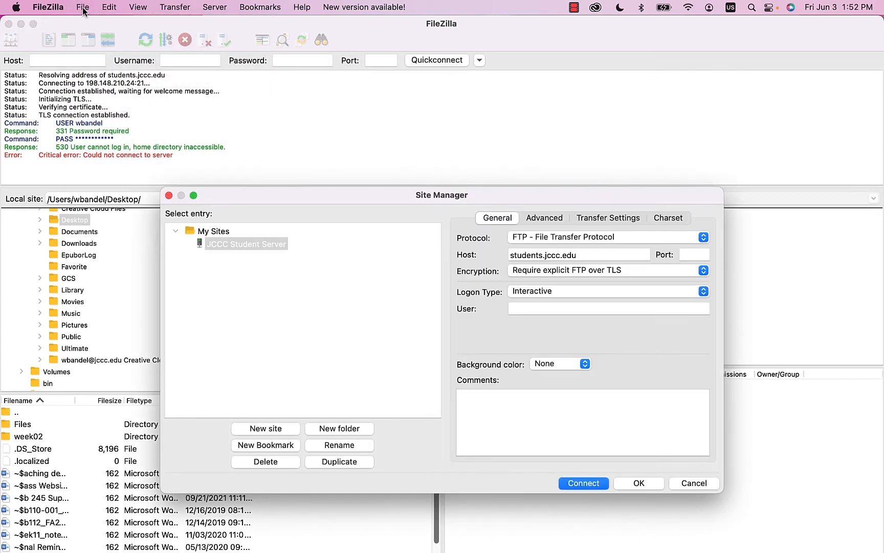
{"action": "left_click", "coordinate": [267, 247]}
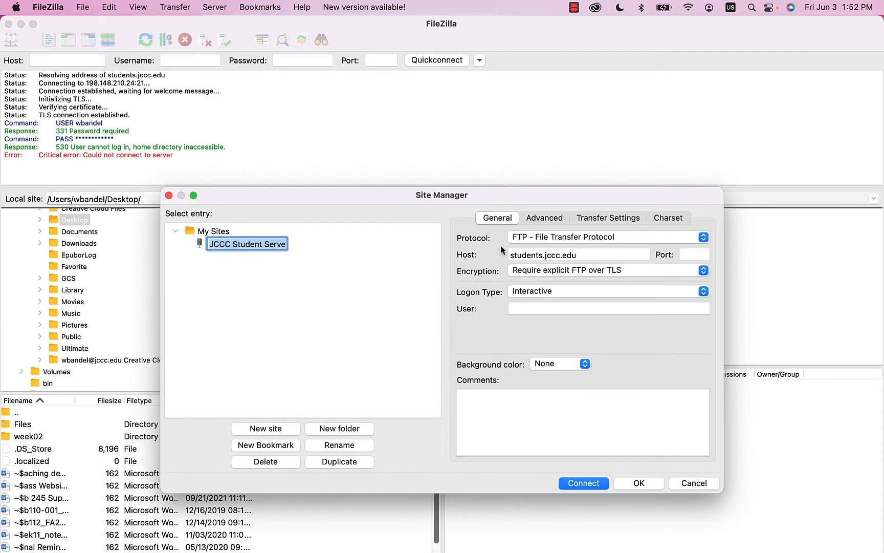
{"action": "left_click", "coordinate": [169, 195]}
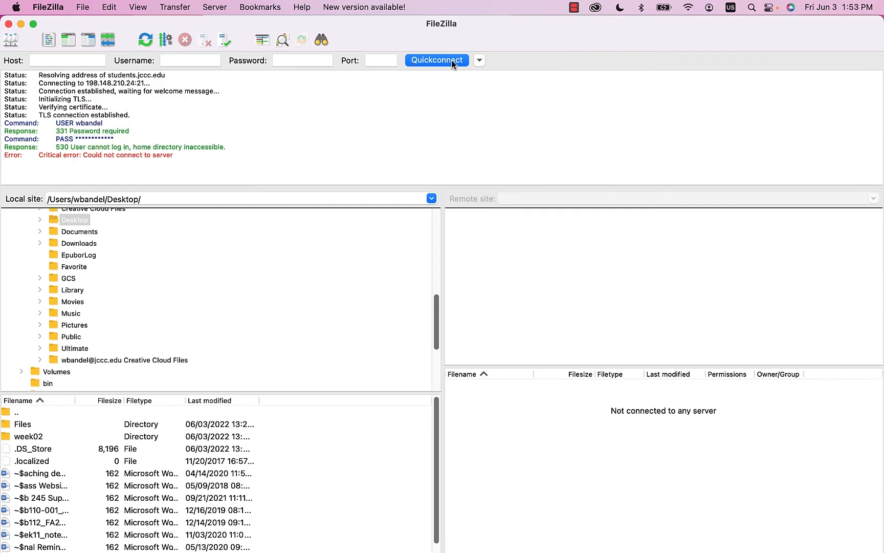
- Quickconnect to students.jccc.edu using the student username and password
{"action": "left_click", "coordinate": [74, 61]}
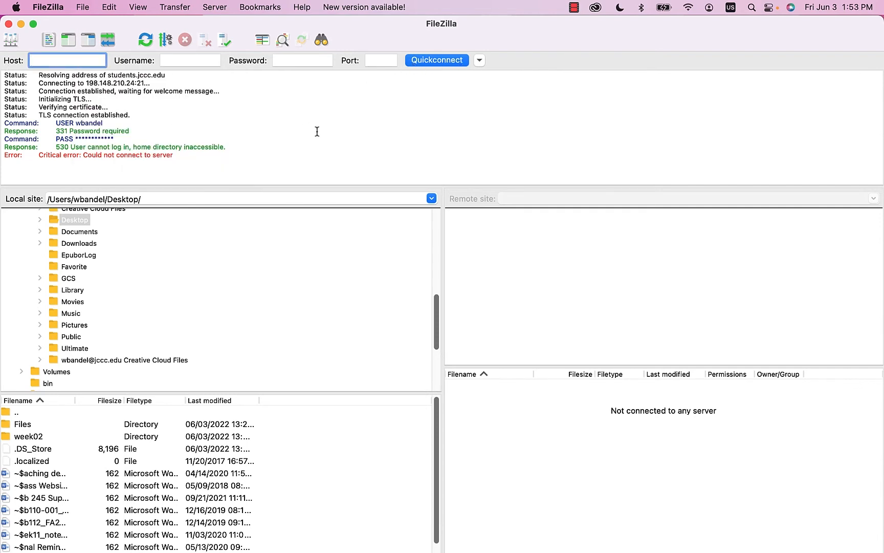
{"action": "type", "text": "students.jccc.edu"}
{"action": "left_click", "coordinate": [206, 61]}
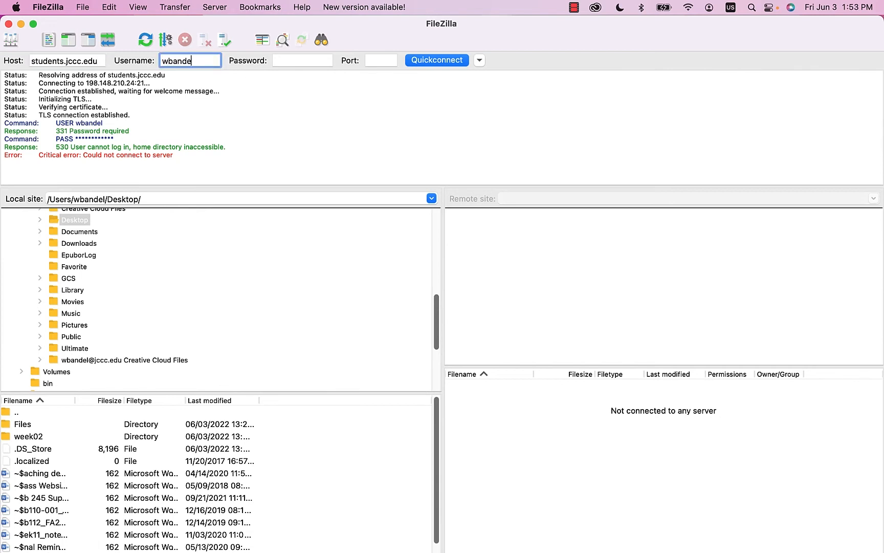
{"action": "key", "text": "Tab"}
{"action": "type", "text": "•••••••••••"}
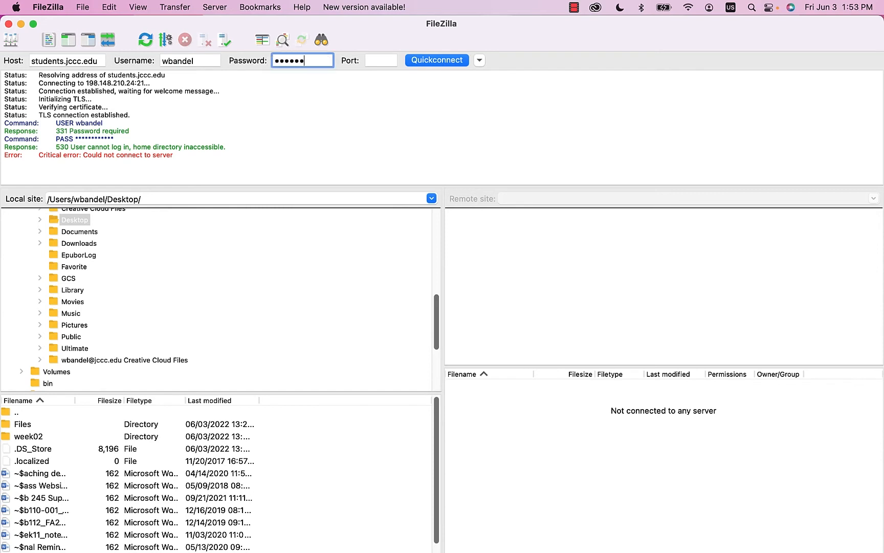
{"action": "type", "text": "•"}
{"action": "left_click", "coordinate": [441, 60]}
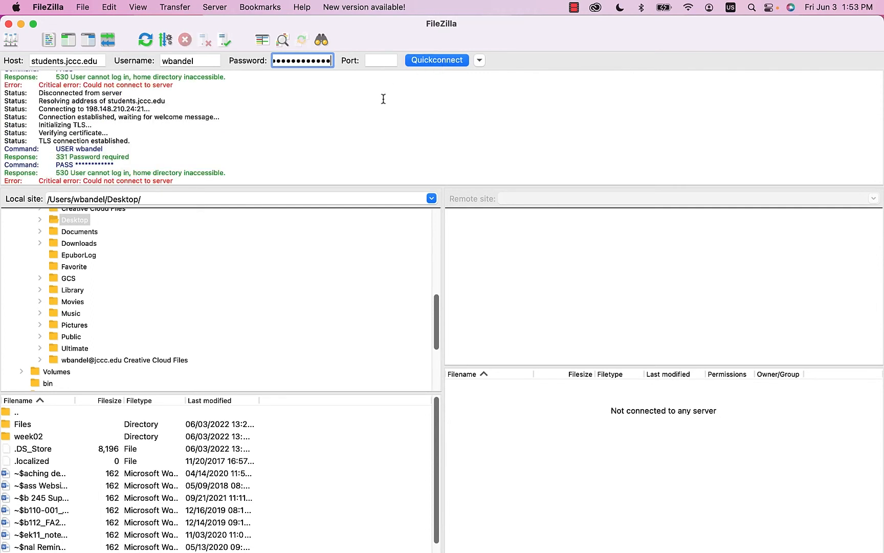
{"action": "left_click", "coordinate": [212, 61]}
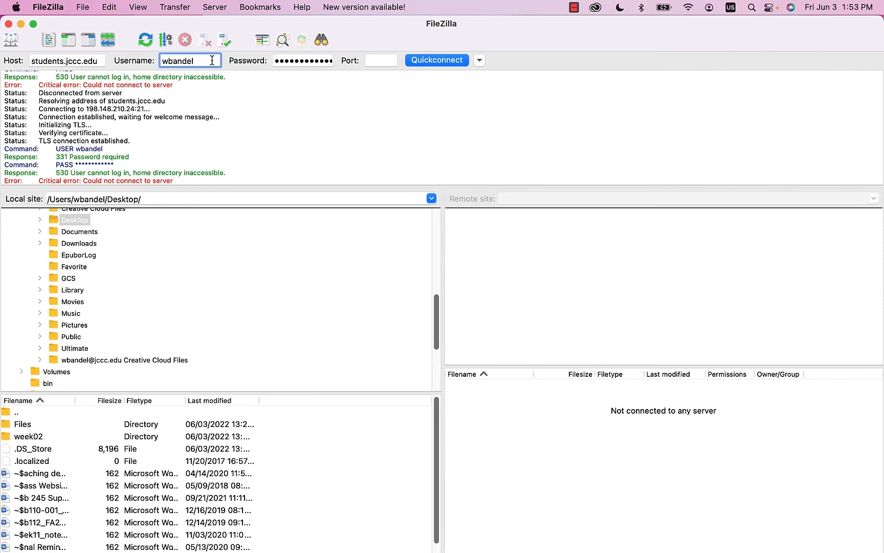
{"action": "type", "text": "@jccc.edu"}
{"action": "left_click", "coordinate": [429, 61]}
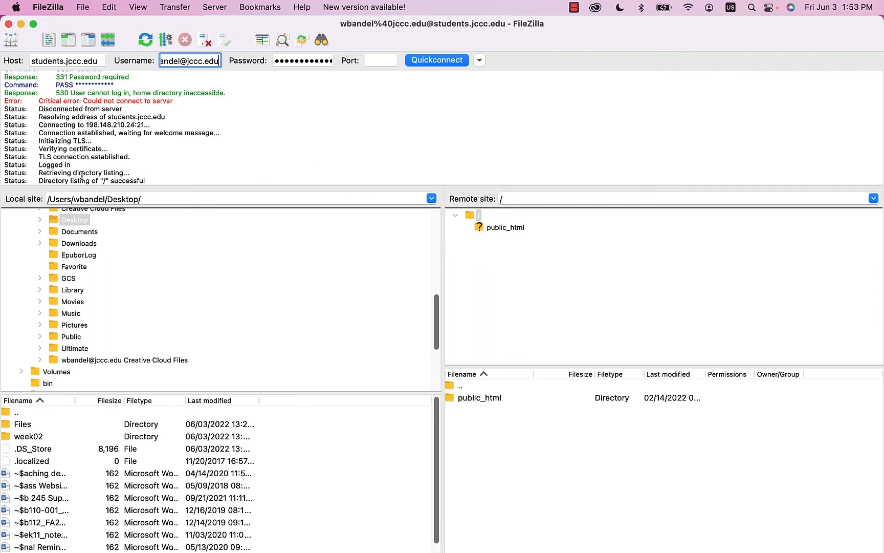
- Shrink the message log so the file panes get more room
{"action": "scroll", "coordinate": [72, 166], "scroll_direction": "down", "scroll_amount": 1}
{"action": "mouse_move", "coordinate": [158, 180]}
{"action": "left_mouse_down"}
{"action": "mouse_move", "coordinate": [40, 181]}
{"action": "mouse_move", "coordinate": [157, 180]}
{"action": "left_mouse_up"}
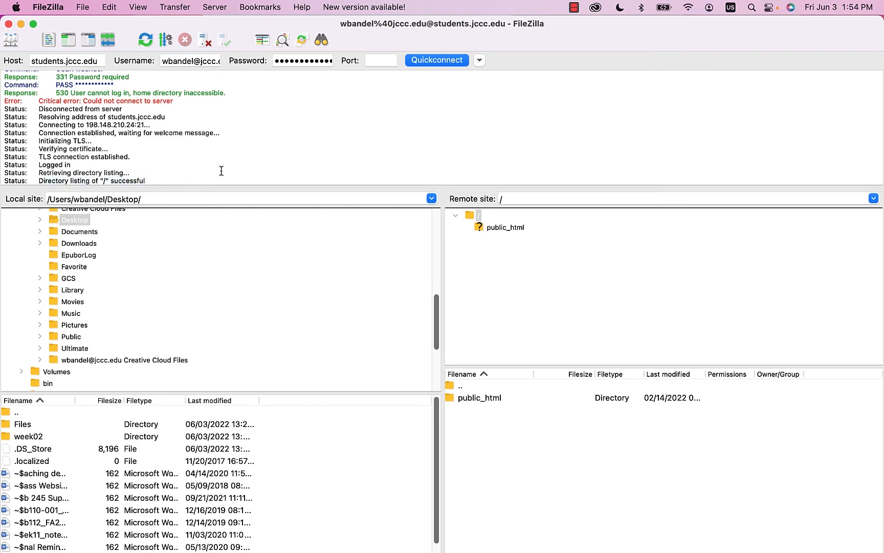
{"action": "left_click_drag", "start_coordinate": [440, 186], "coordinate": [441, 113]}
{"action": "scroll", "coordinate": [256, 246], "scroll_direction": "up", "scroll_amount": 10}
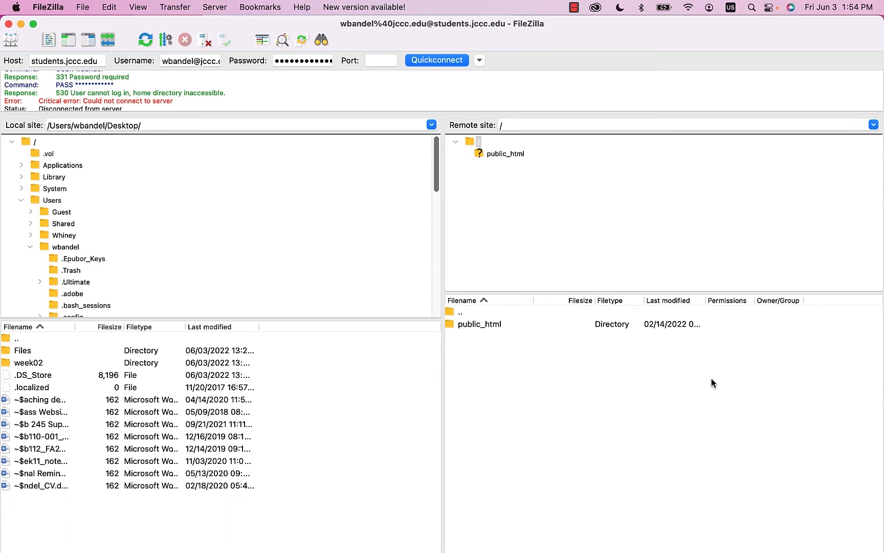
- Open remote public_html and select its assignment01 and organization folders
{"action": "left_click", "coordinate": [505, 155]}
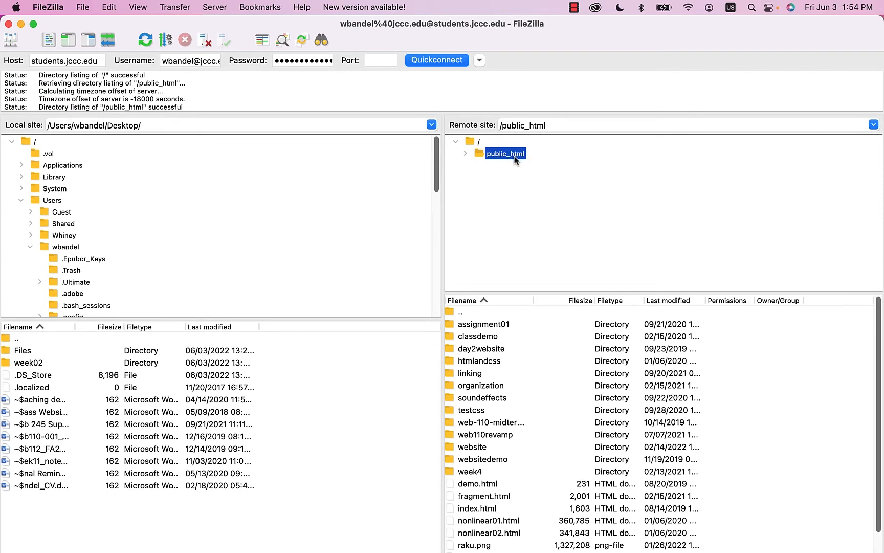
{"action": "scroll", "coordinate": [573, 374], "scroll_direction": "down", "scroll_amount": 2}
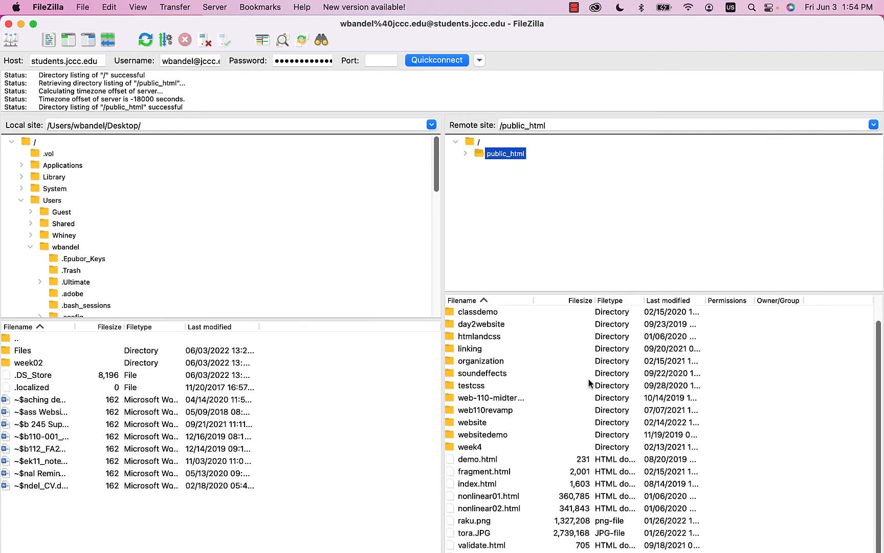
{"action": "scroll", "coordinate": [543, 380], "scroll_direction": "up", "scroll_amount": 2}
{"action": "left_click", "coordinate": [494, 326]}
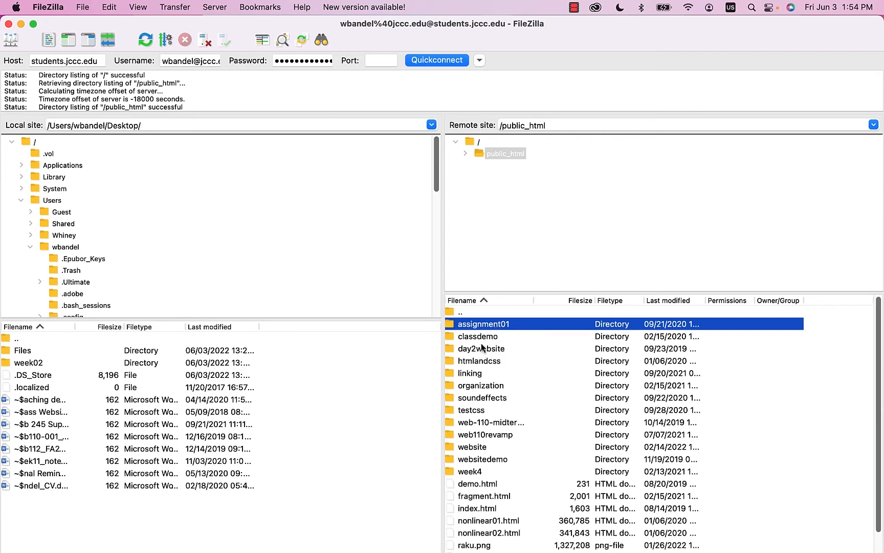
{"action": "left_click", "coordinate": [479, 388]}
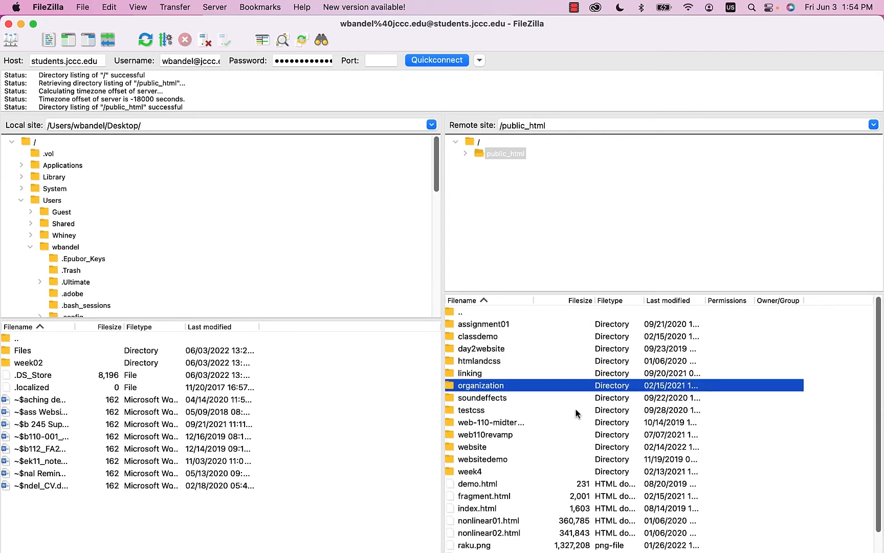
- Open the remote soundeffects folder, then list the assignment01 folder's contents
{"action": "scroll", "coordinate": [504, 406], "scroll_direction": "down", "scroll_amount": 2}
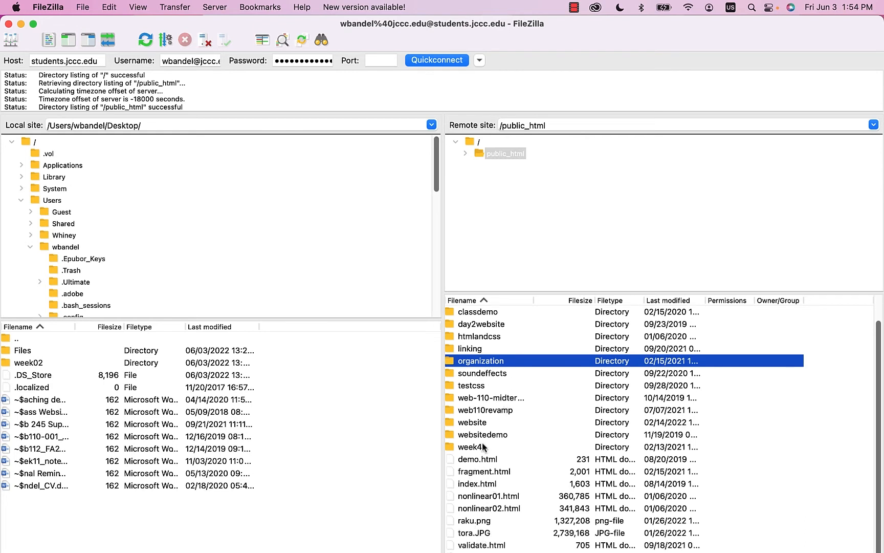
{"action": "scroll", "coordinate": [501, 381], "scroll_direction": "up", "scroll_amount": 2}
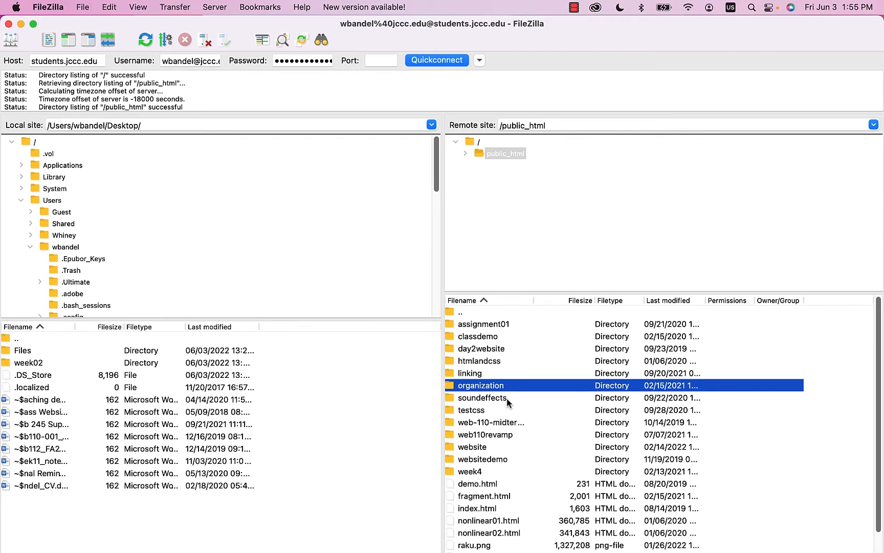
{"action": "left_click", "coordinate": [494, 400]}
{"action": "double_click", "coordinate": [495, 399]}
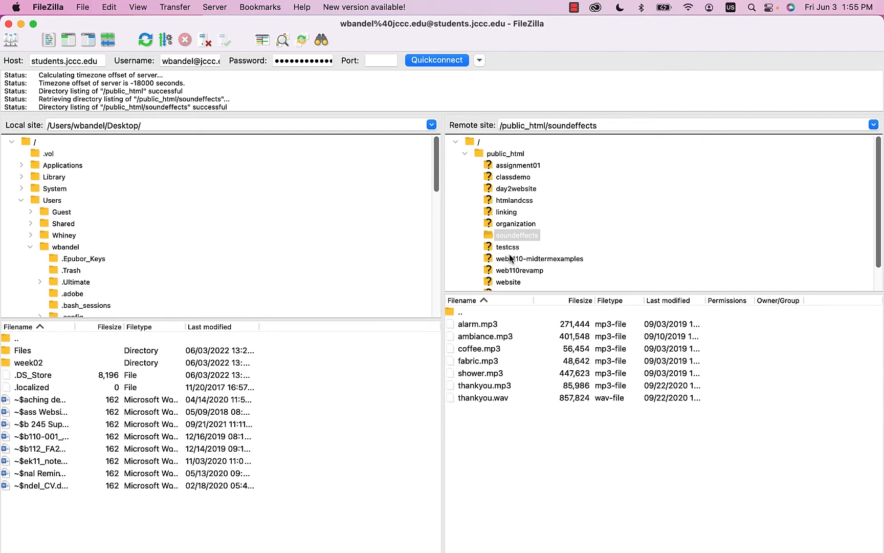
{"action": "left_click", "coordinate": [522, 169]}
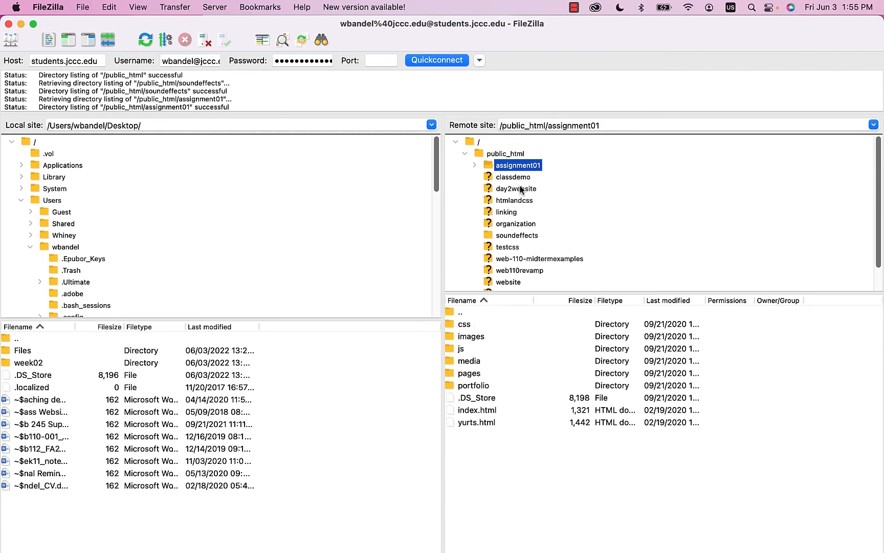
- Browse the remote organization folder and open its pages subfolder
{"action": "left_click", "coordinate": [518, 224]}
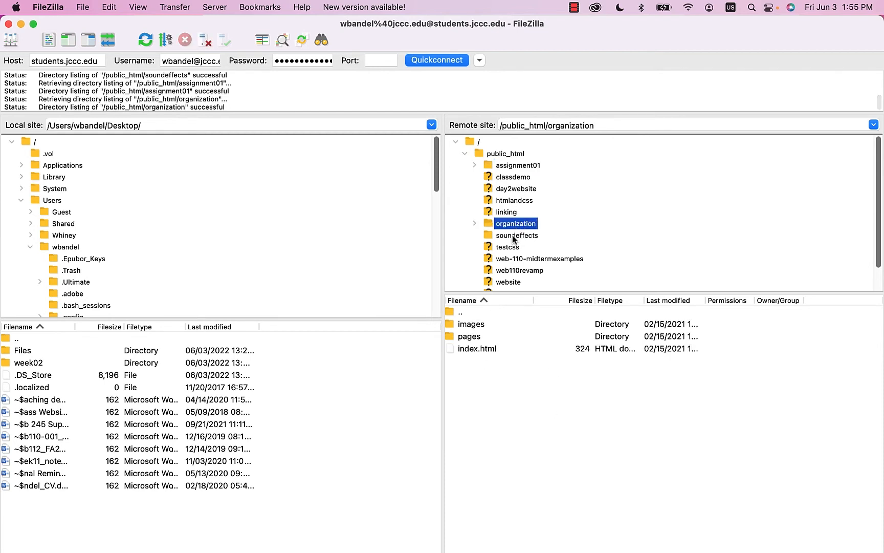
{"action": "left_click", "coordinate": [468, 350]}
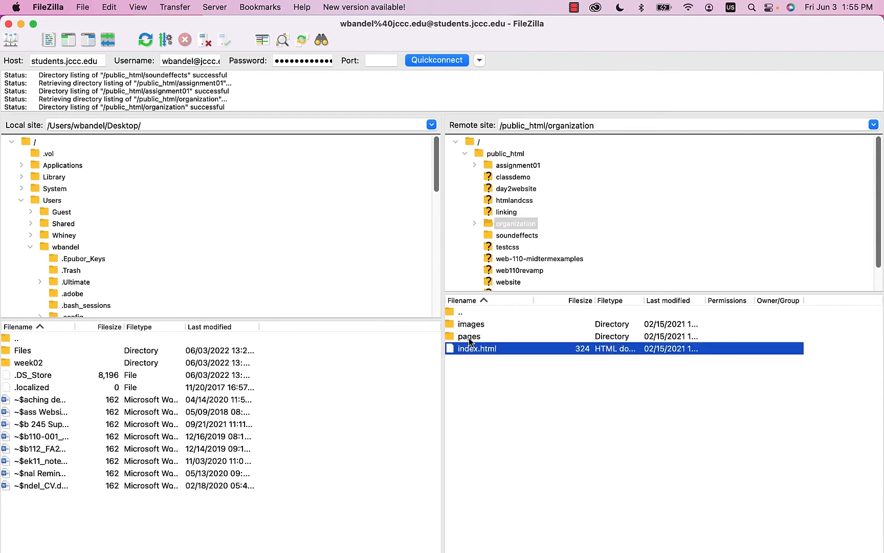
{"action": "left_click", "coordinate": [469, 338]}
{"action": "double_click", "coordinate": [469, 338]}
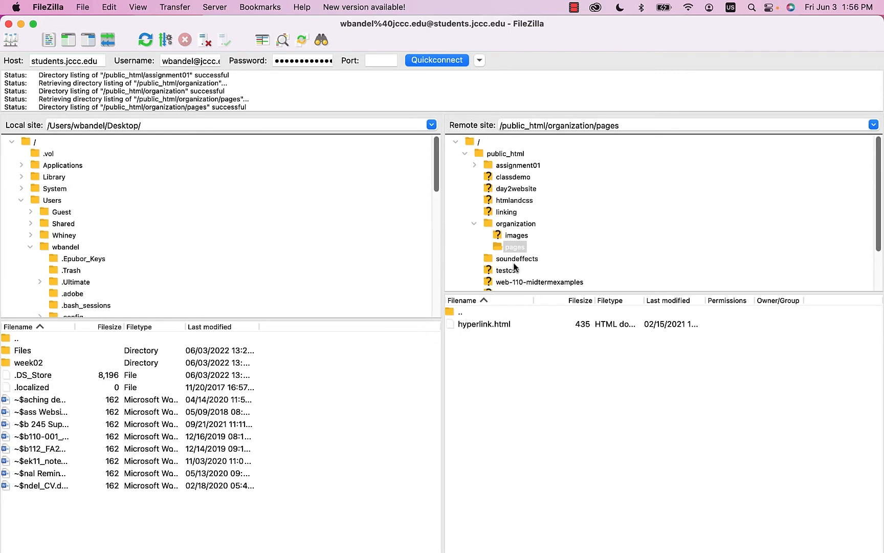
{"action": "left_click", "coordinate": [515, 223]}
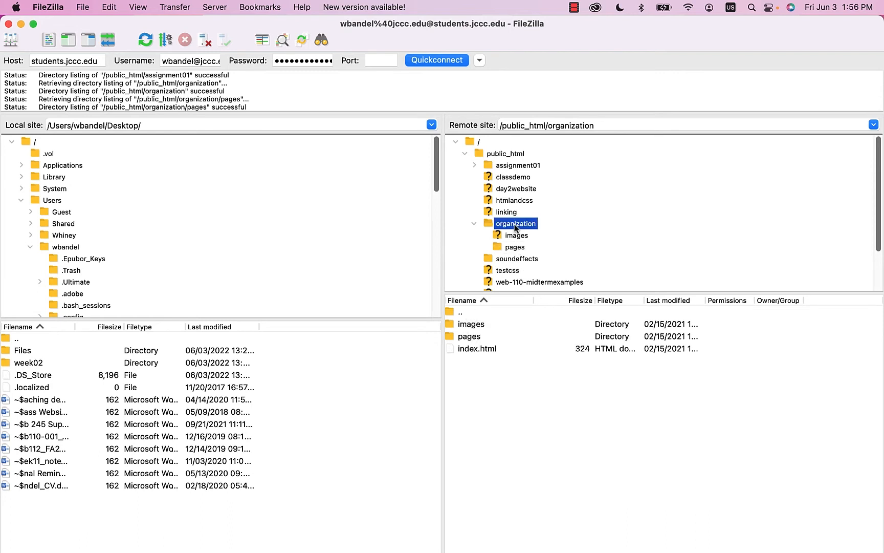
- Open organization's images/animals folders, then return to the assignment01 listing
{"action": "left_click", "coordinate": [470, 324]}
{"action": "double_click", "coordinate": [467, 324]}
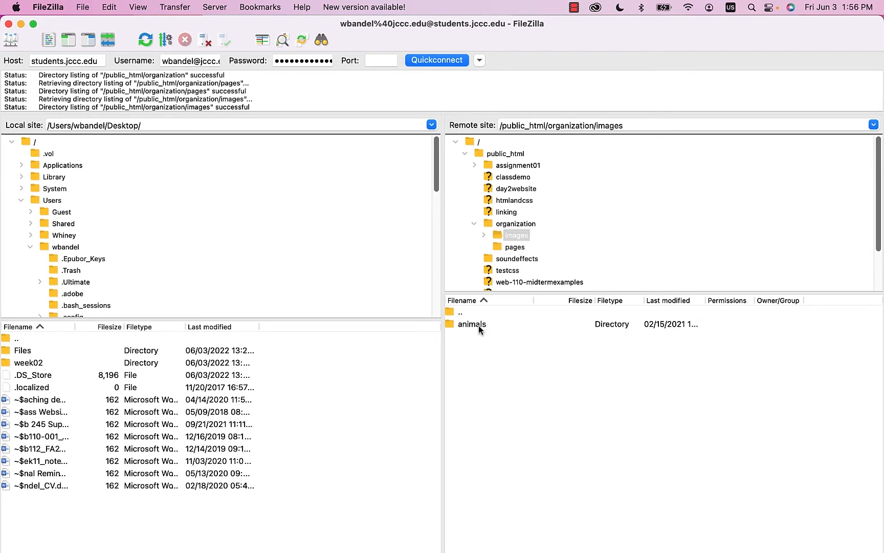
{"action": "double_click", "coordinate": [479, 325]}
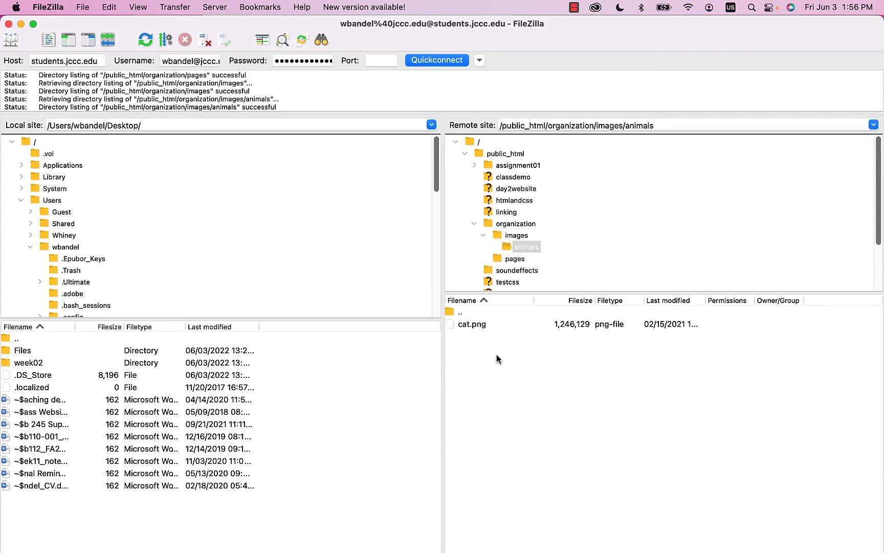
{"action": "left_click", "coordinate": [516, 224]}
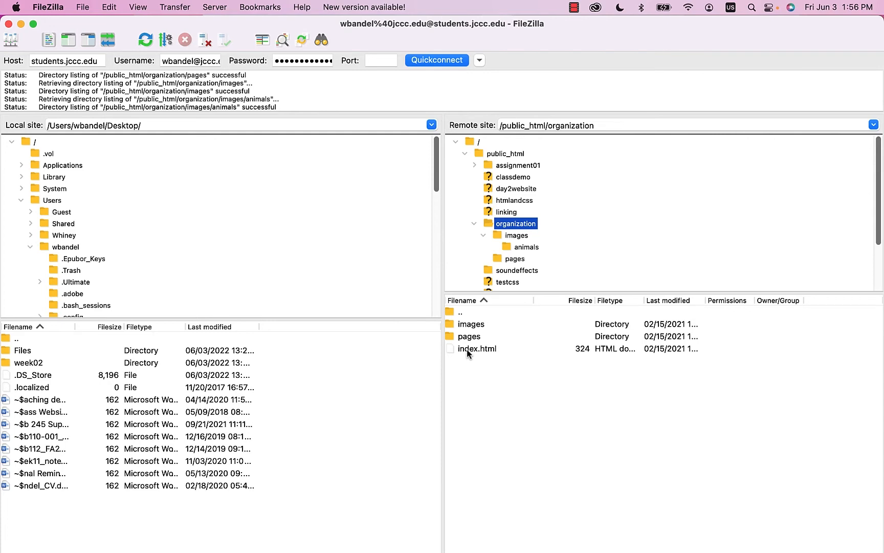
{"action": "left_click", "coordinate": [507, 164]}
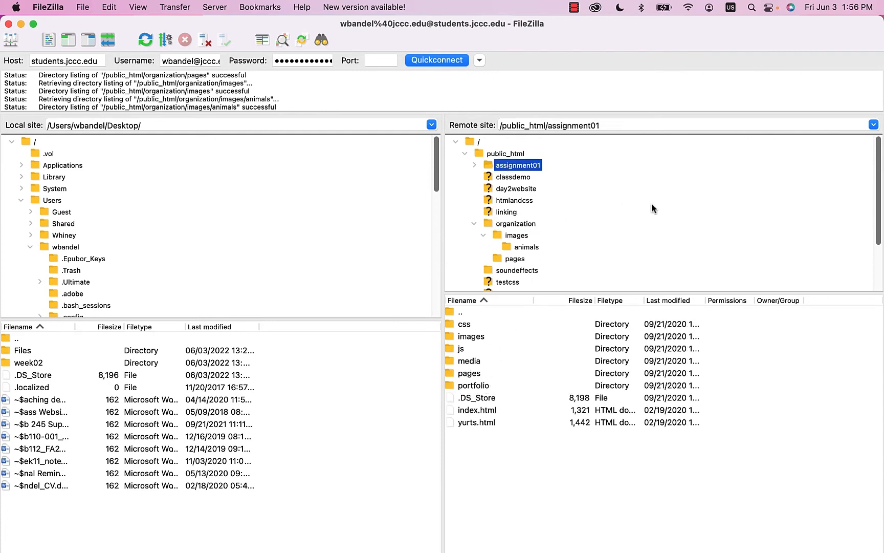
- List remote public_html and open the local Desktop week02 folder, selecting organization
{"action": "left_click", "coordinate": [507, 154]}
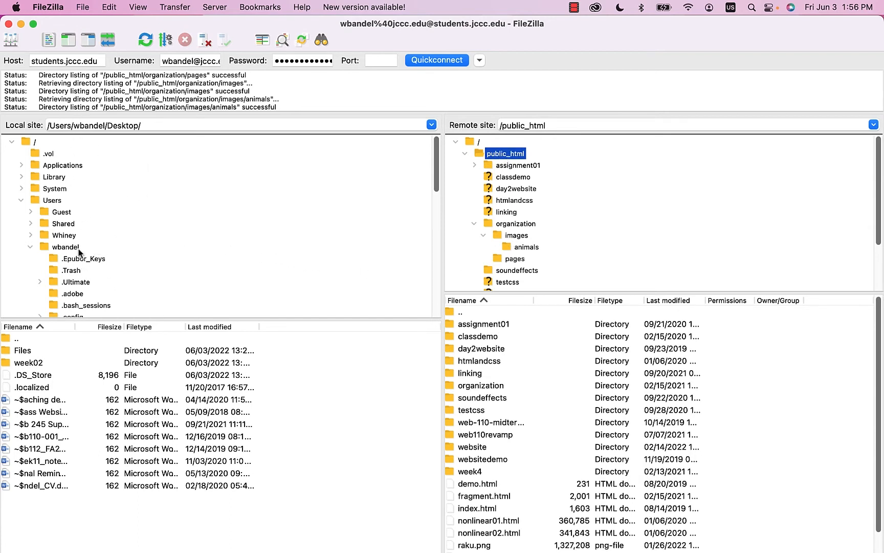
{"action": "scroll", "coordinate": [116, 210], "scroll_direction": "down", "scroll_amount": 15}
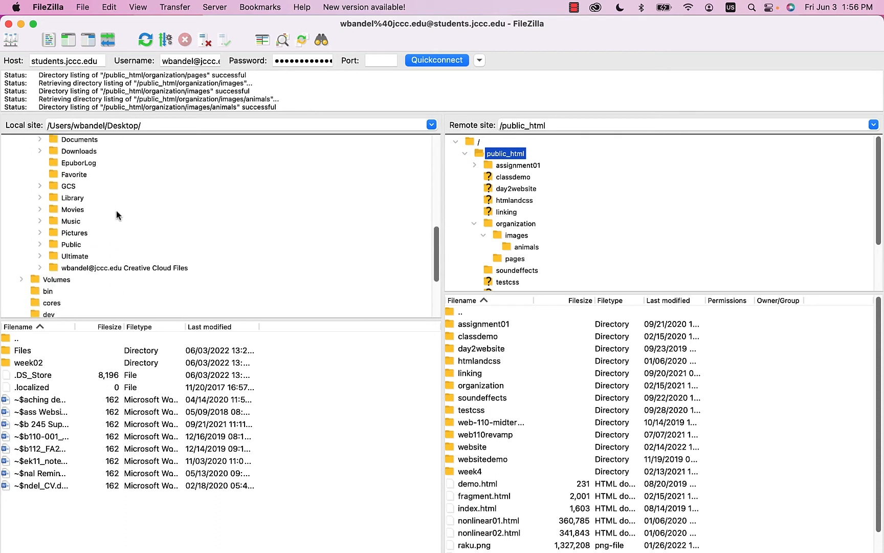
{"action": "scroll", "coordinate": [116, 215], "scroll_direction": "up", "scroll_amount": 15}
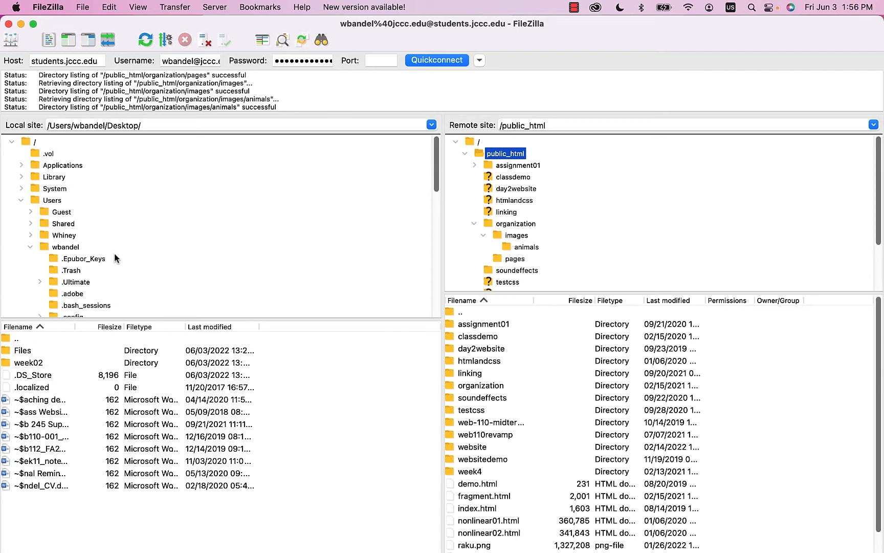
{"action": "scroll", "coordinate": [156, 256], "scroll_direction": "down", "scroll_amount": 3}
{"action": "scroll", "coordinate": [156, 256], "scroll_direction": "down", "scroll_amount": 2}
{"action": "scroll", "coordinate": [124, 184], "scroll_direction": "up", "scroll_amount": 5}
{"action": "scroll", "coordinate": [167, 244], "scroll_direction": "down", "scroll_amount": 4}
{"action": "scroll", "coordinate": [166, 246], "scroll_direction": "down", "scroll_amount": 6}
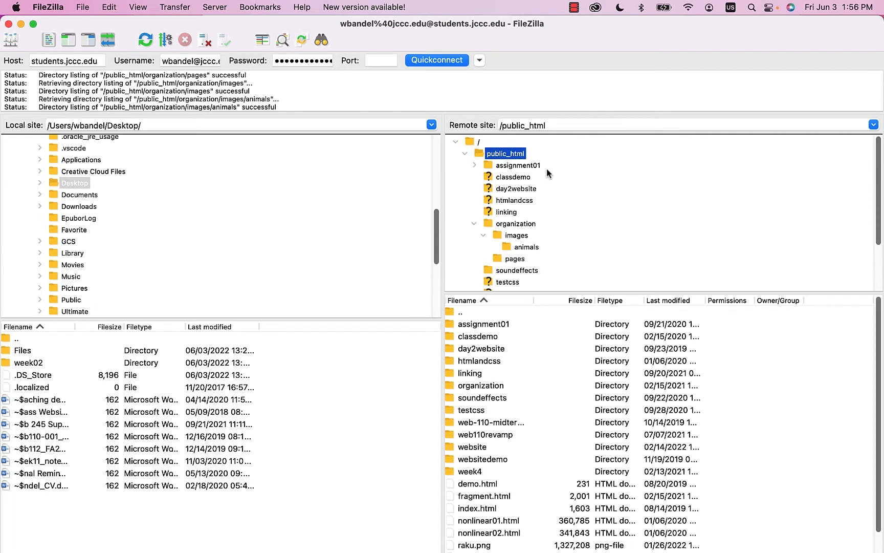
{"action": "left_click", "coordinate": [24, 361]}
{"action": "double_click", "coordinate": [20, 363]}
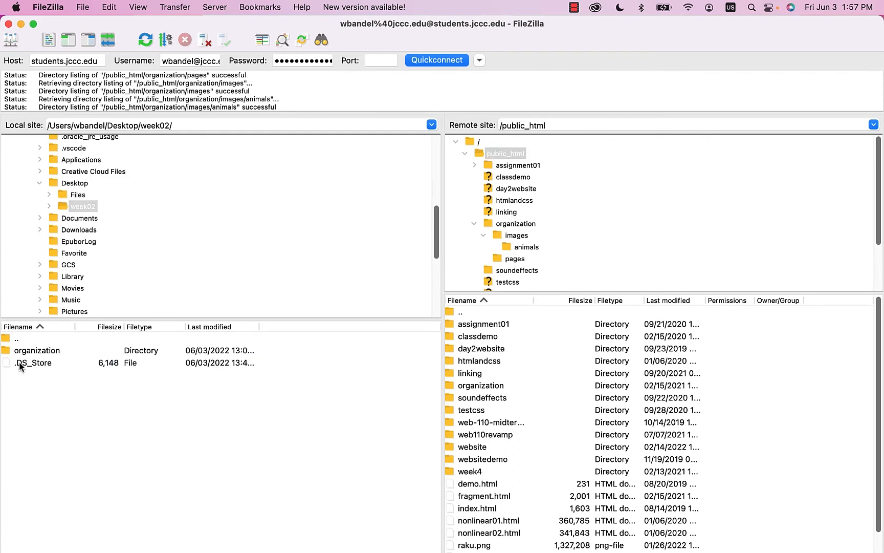
{"action": "left_click", "coordinate": [31, 353]}
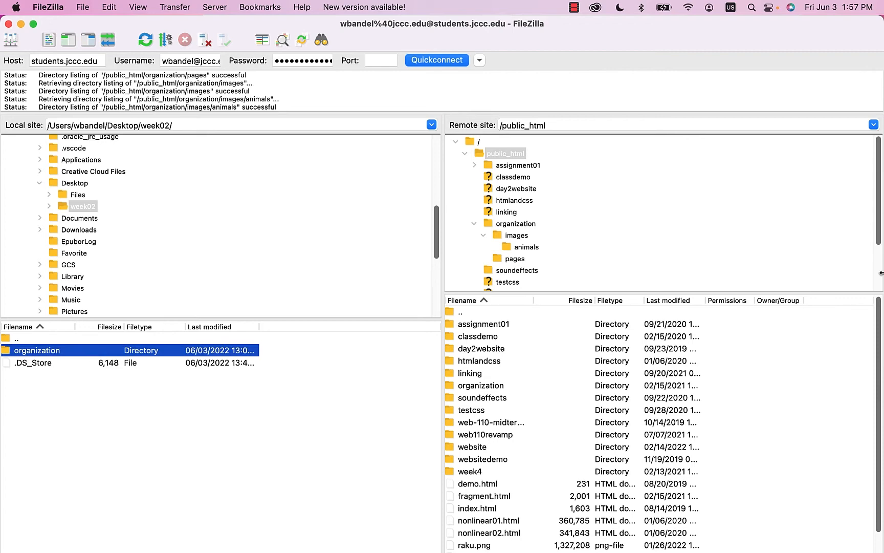
- Close the FileZilla guide PDF tab in Firefox and minimize the browser
{"action": "left_click_drag", "start_coordinate": [882, 276], "coordinate": [714, 286]}
{"action": "left_click", "coordinate": [809, 162]}
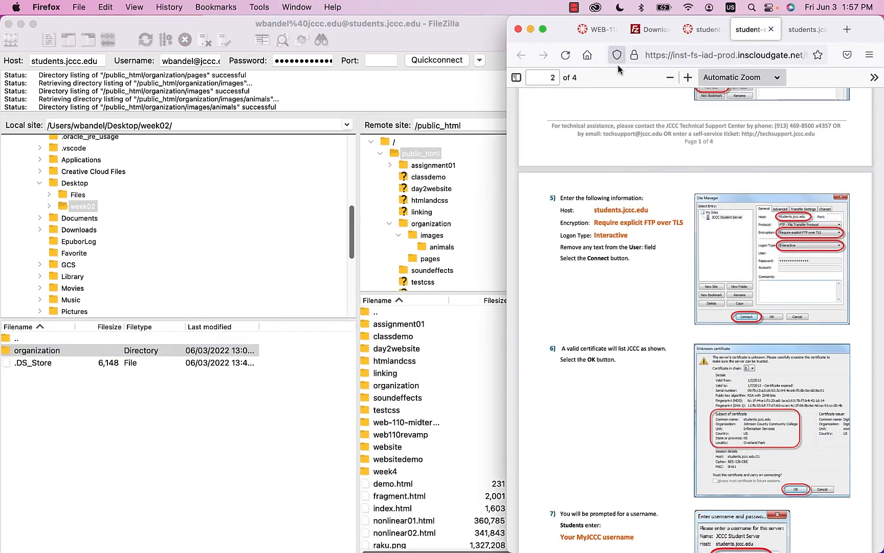
{"action": "left_click", "coordinate": [771, 29]}
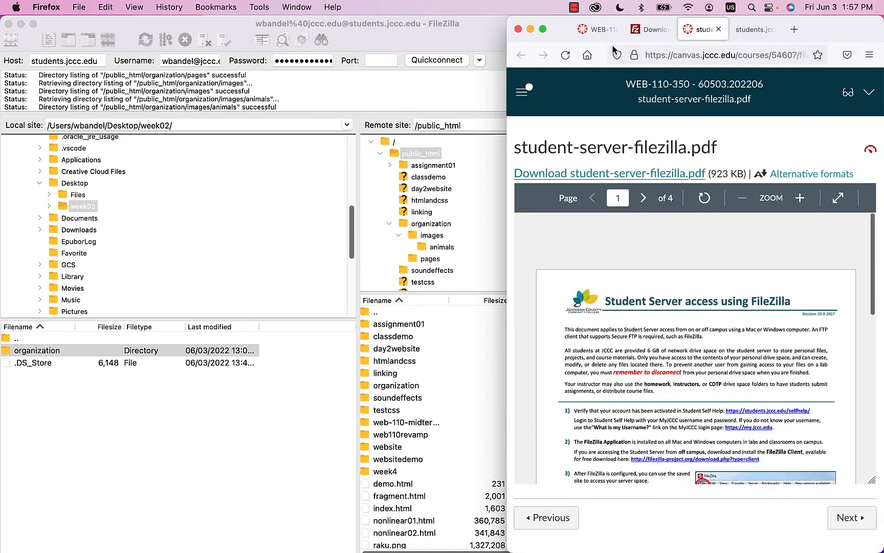
{"action": "left_click", "coordinate": [530, 30]}
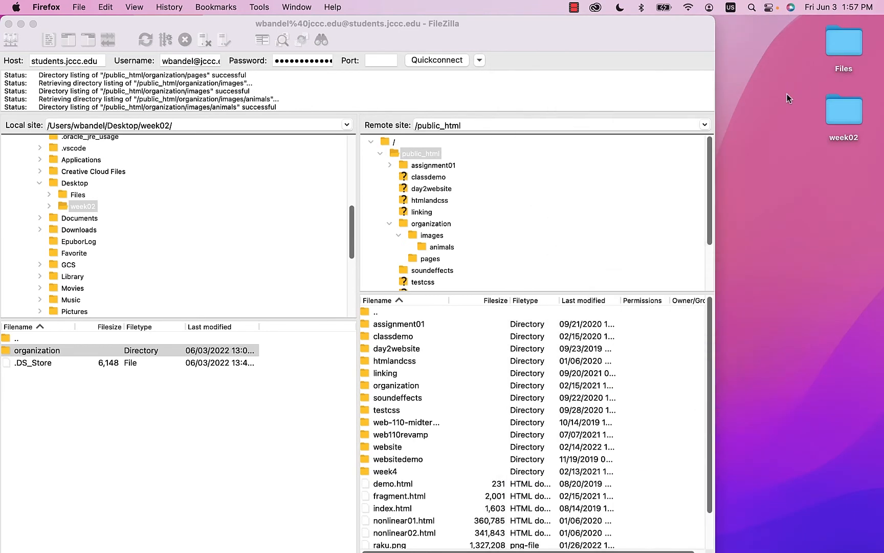
- Open week02 on the desktop and compress the organization folder into a zip
{"action": "double_click", "coordinate": [843, 109]}
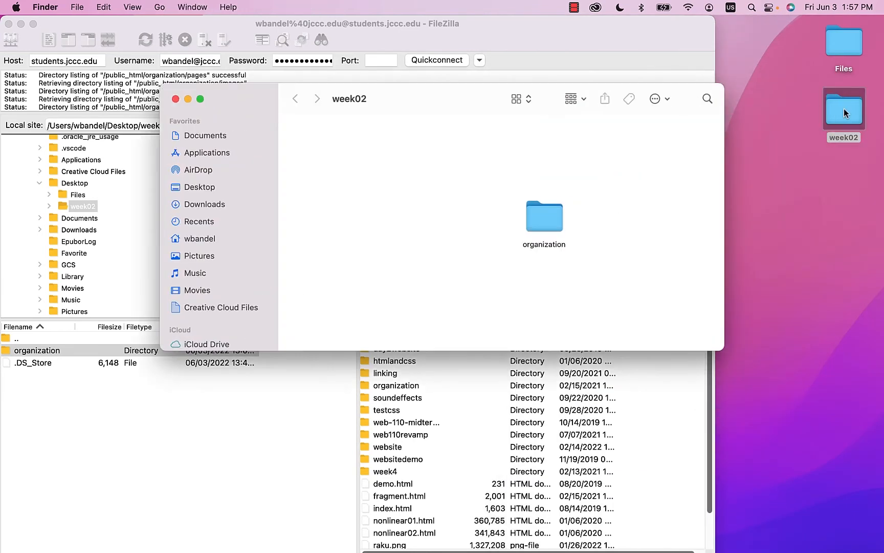
{"action": "left_click_drag", "start_coordinate": [552, 219], "coordinate": [475, 185]}
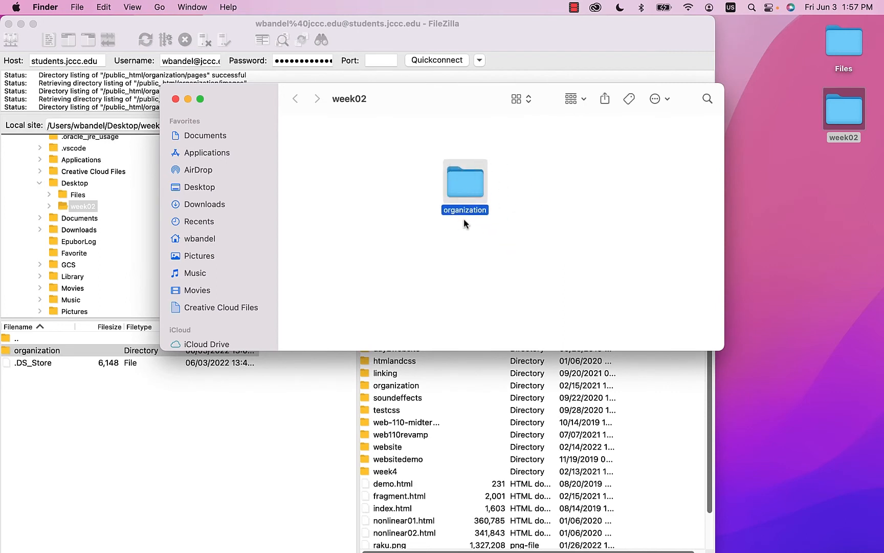
{"action": "left_click", "coordinate": [535, 213]}
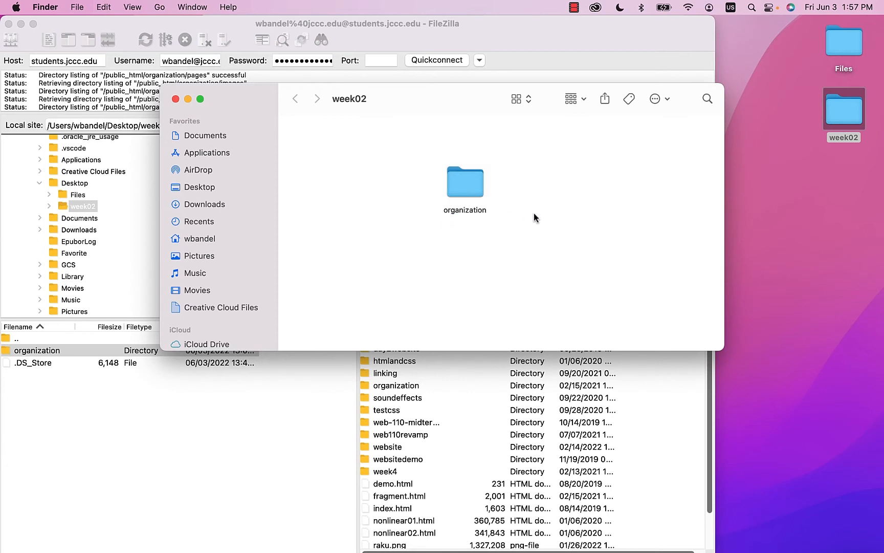
{"action": "right_click", "coordinate": [466, 189]}
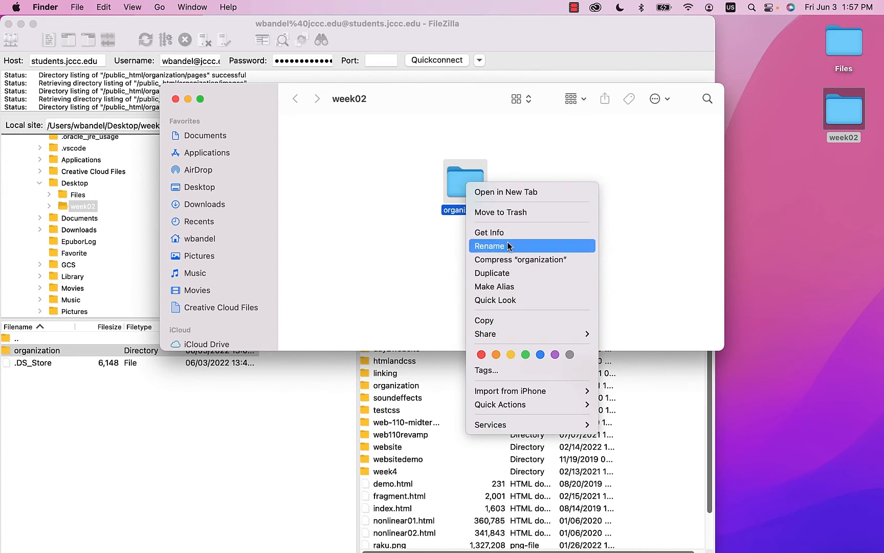
{"action": "left_click", "coordinate": [544, 258]}
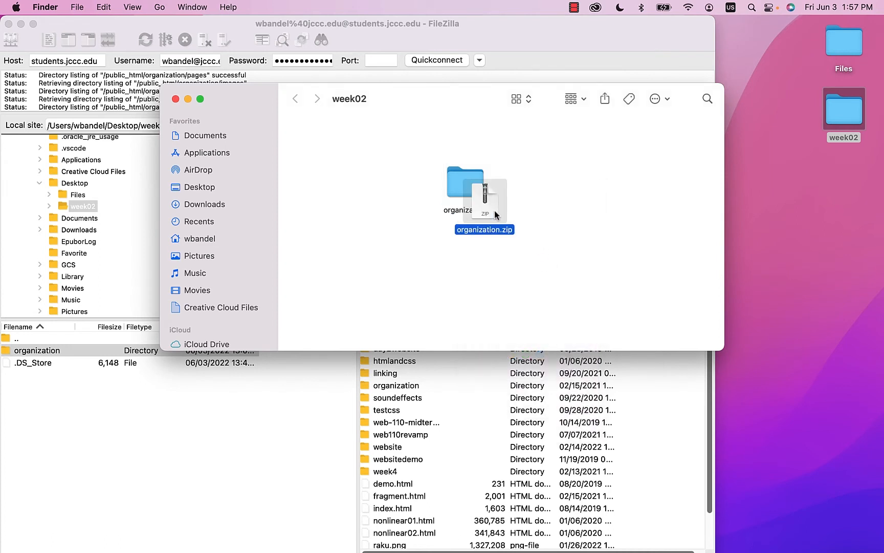
- Place organization.zip beside the folder and close the week02 window
{"action": "left_click_drag", "start_coordinate": [494, 210], "coordinate": [543, 197]}
{"action": "left_click", "coordinate": [574, 235]}
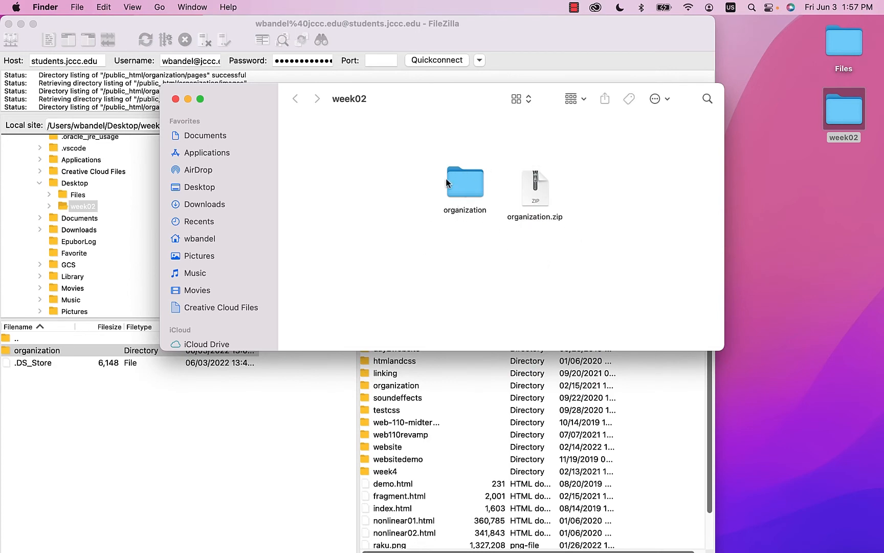
{"action": "left_click", "coordinate": [175, 98]}
- Drag the local organization folder into the server's /public_html, choosing Overwrite for the existing index.html
{"action": "left_click", "coordinate": [21, 351]}
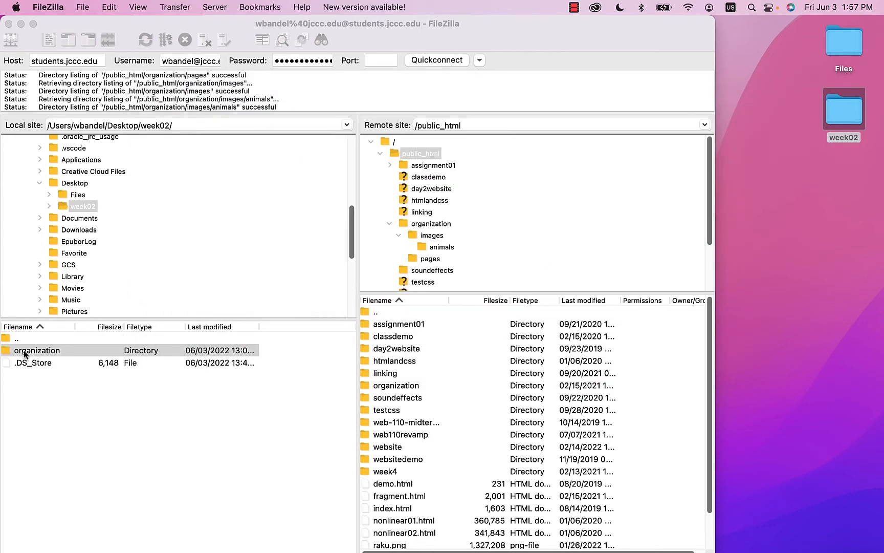
{"action": "left_click", "coordinate": [28, 390]}
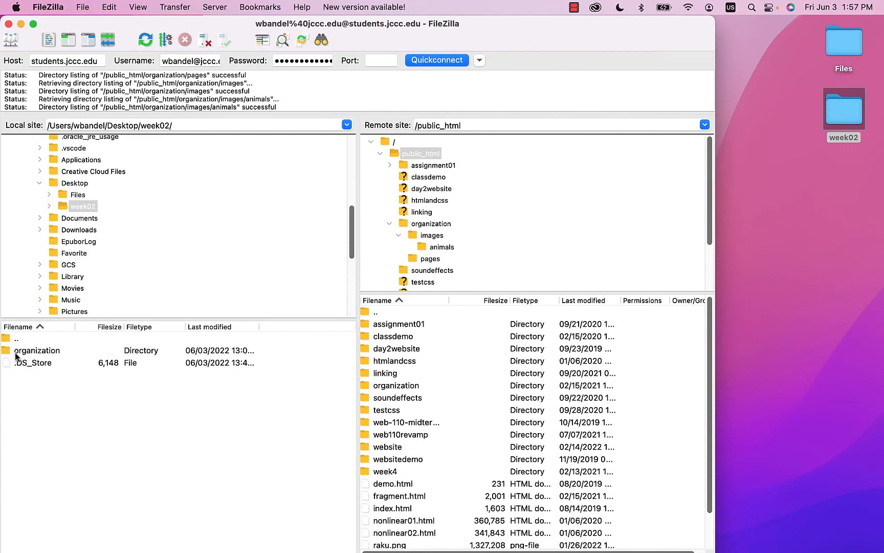
{"action": "left_click", "coordinate": [17, 353]}
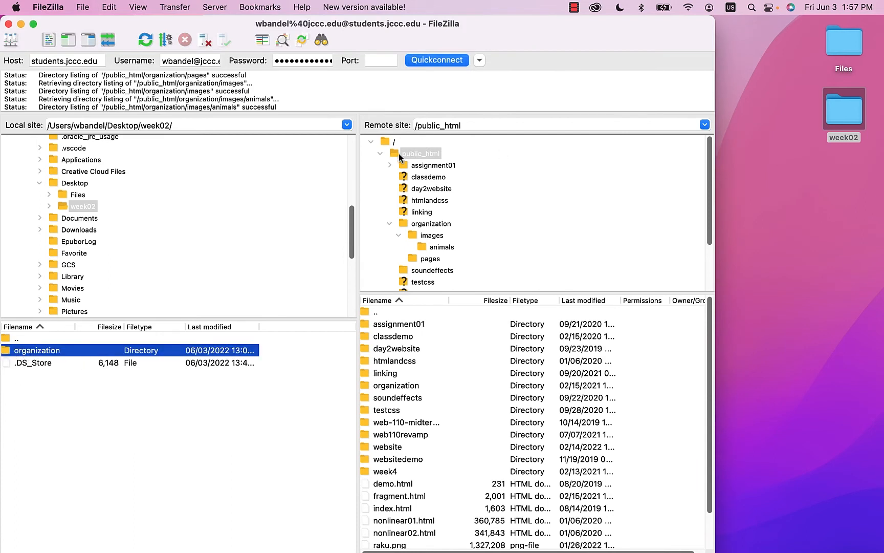
{"action": "double_click", "coordinate": [423, 154]}
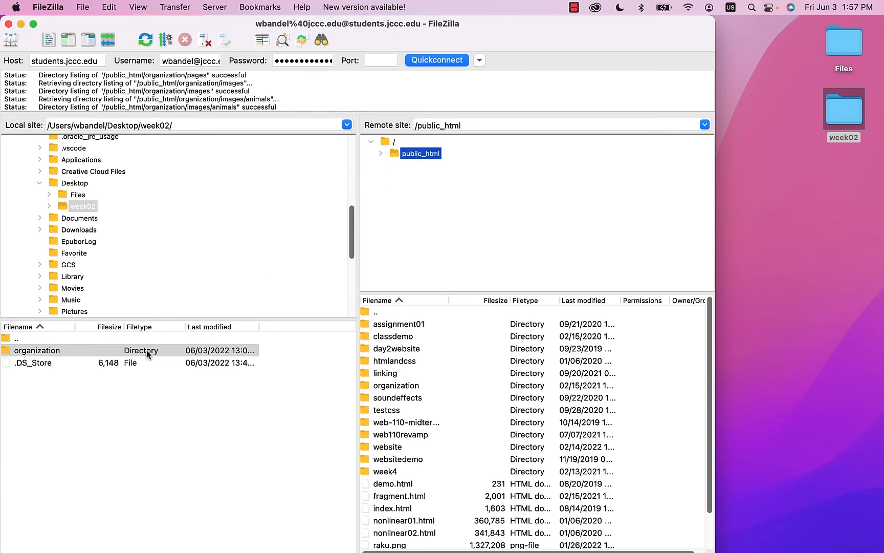
{"action": "left_click_drag", "start_coordinate": [719, 234], "coordinate": [803, 230]}
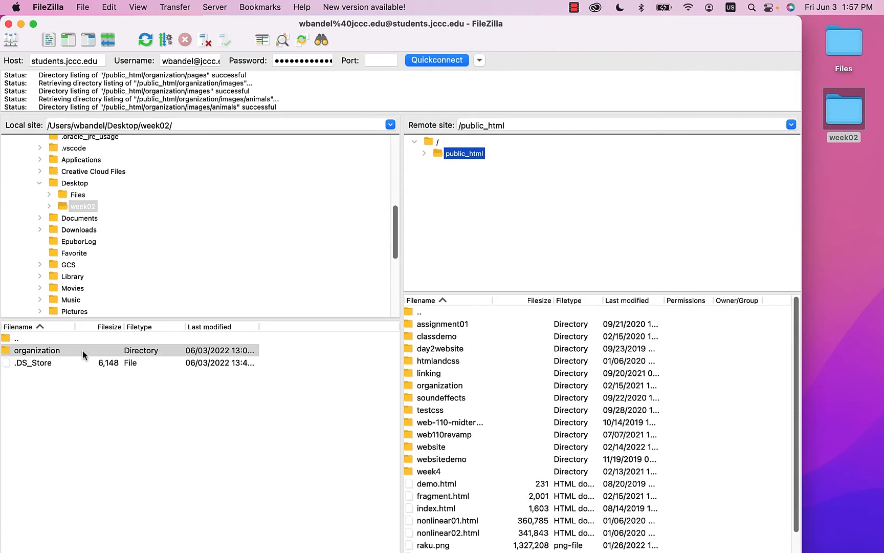
{"action": "left_click_drag", "start_coordinate": [34, 351], "coordinate": [434, 157]}
{"action": "mouse_move", "coordinate": [443, 155]}
{"action": "left_mouse_down"}
{"action": "mouse_move", "coordinate": [455, 154]}
{"action": "mouse_move", "coordinate": [436, 155]}
{"action": "left_mouse_up"}
{"action": "left_click", "coordinate": [37, 371]}
{"action": "left_click_drag", "start_coordinate": [23, 354], "coordinate": [409, 188]}
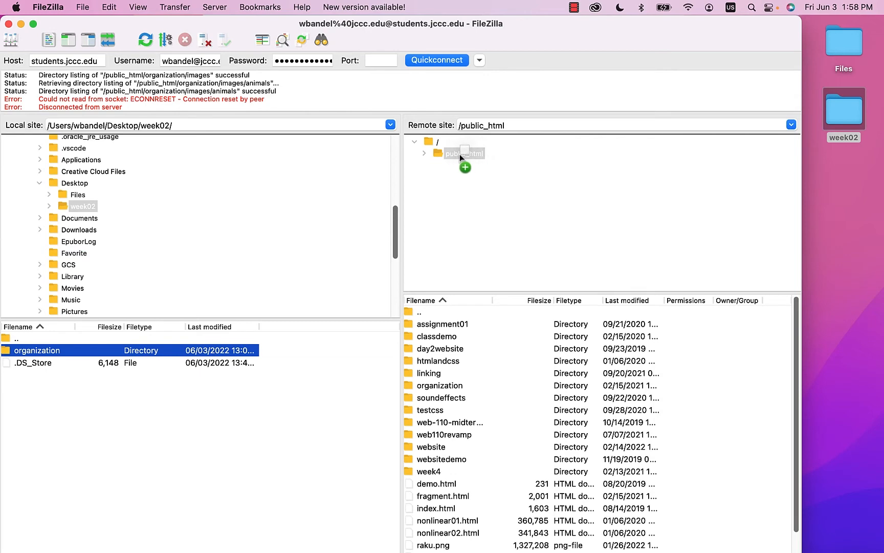
{"action": "left_click_drag", "start_coordinate": [460, 154], "coordinate": [460, 154]}
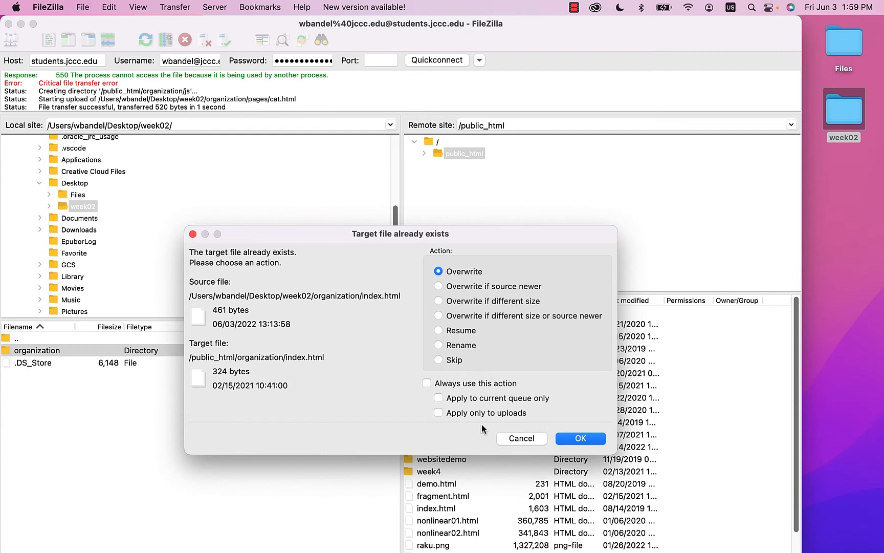
{"action": "left_click", "coordinate": [579, 439]}
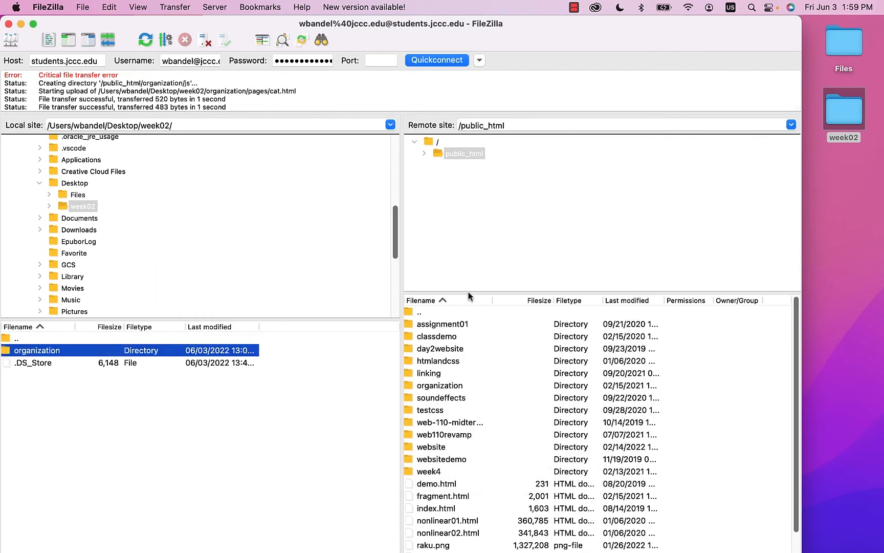
{"action": "left_click", "coordinate": [447, 386]}
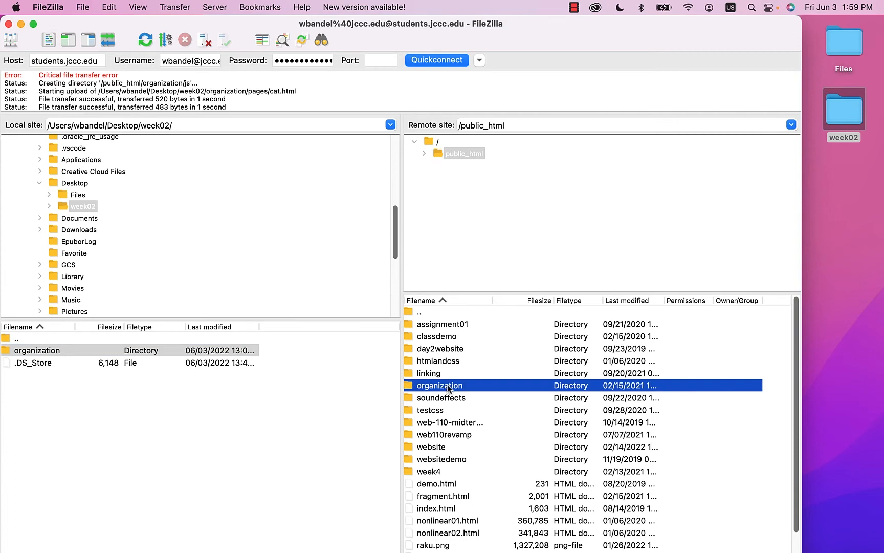
{"action": "double_click", "coordinate": [447, 387]}
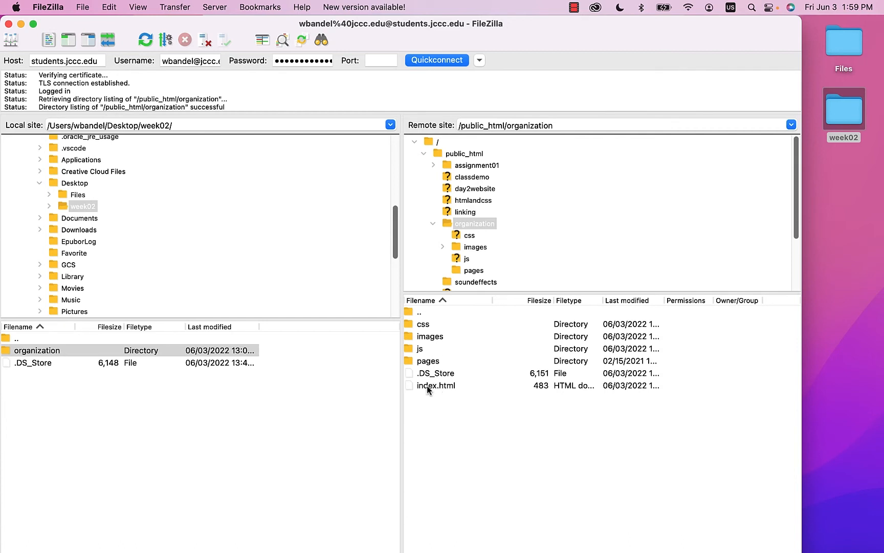
{"action": "left_click", "coordinate": [427, 386]}
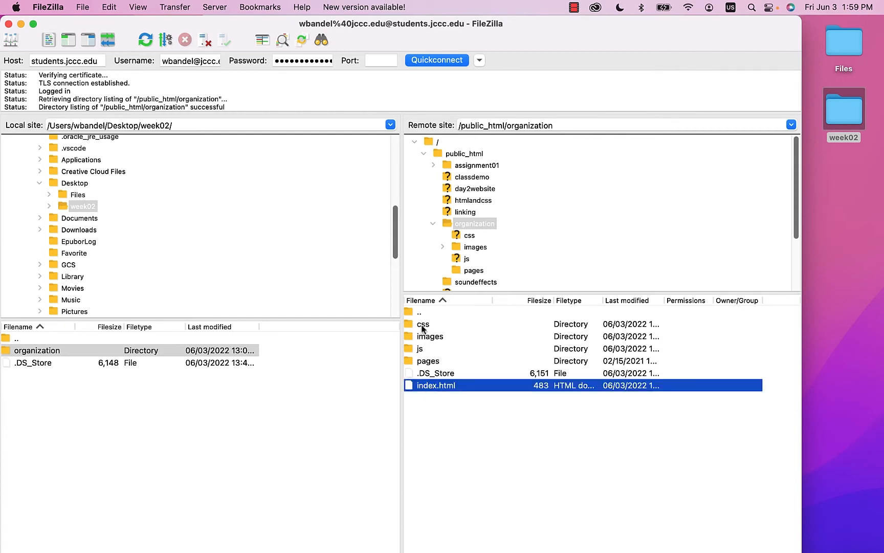
{"action": "left_click", "coordinate": [434, 337]}
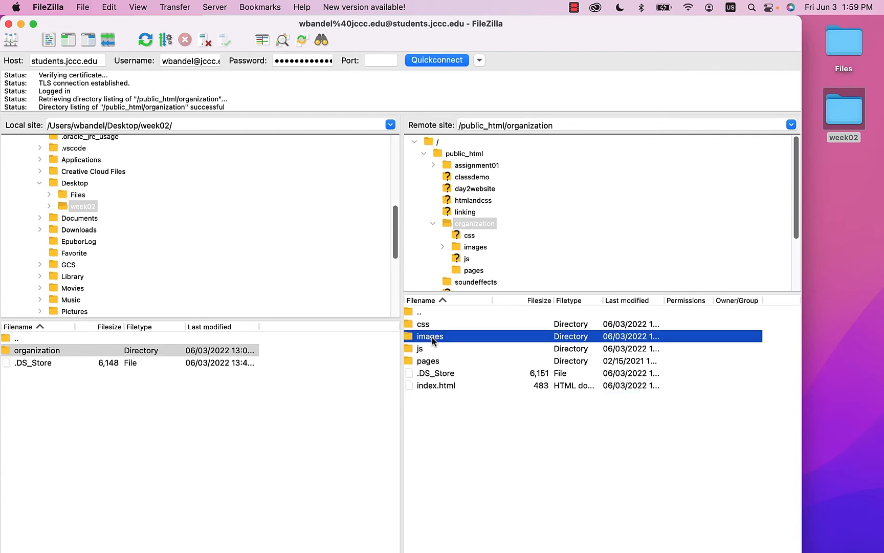
{"action": "double_click", "coordinate": [434, 338]}
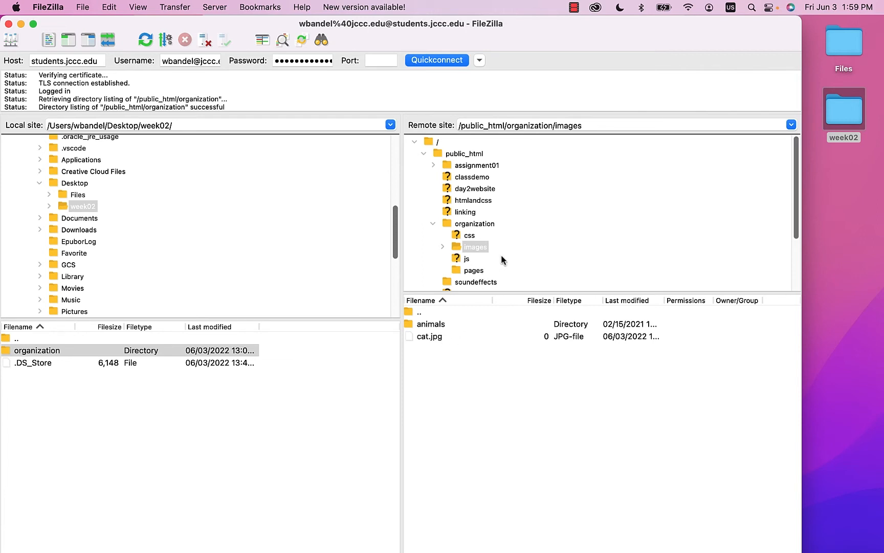
{"action": "left_click", "coordinate": [430, 326]}
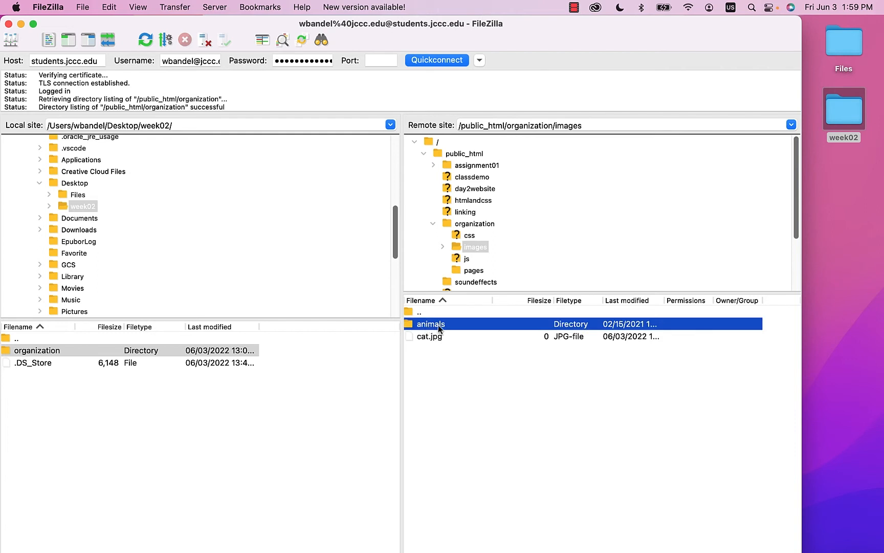
{"action": "double_click", "coordinate": [438, 325]}
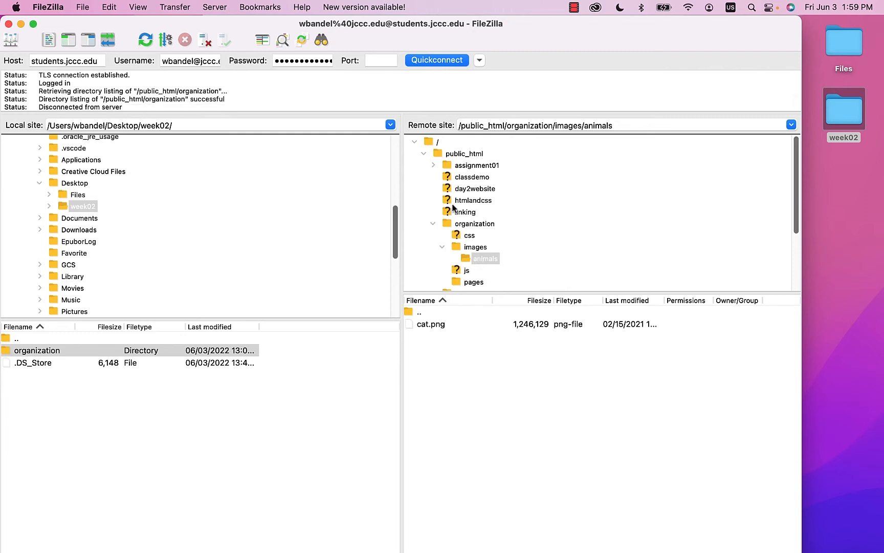
{"action": "left_click", "coordinate": [463, 226]}
{"action": "left_click", "coordinate": [433, 225]}
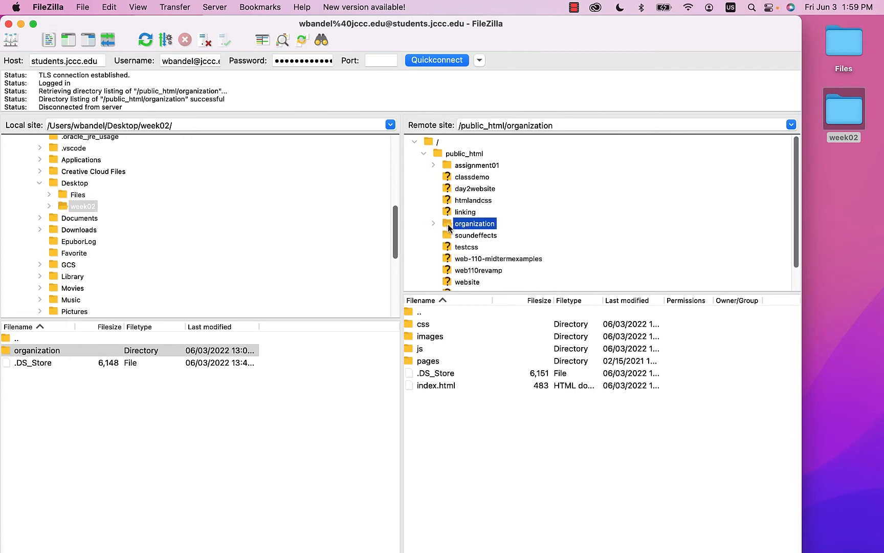
- Delete the organization folder and all its contents from the server's public_html
{"action": "right_click", "coordinate": [448, 224]}
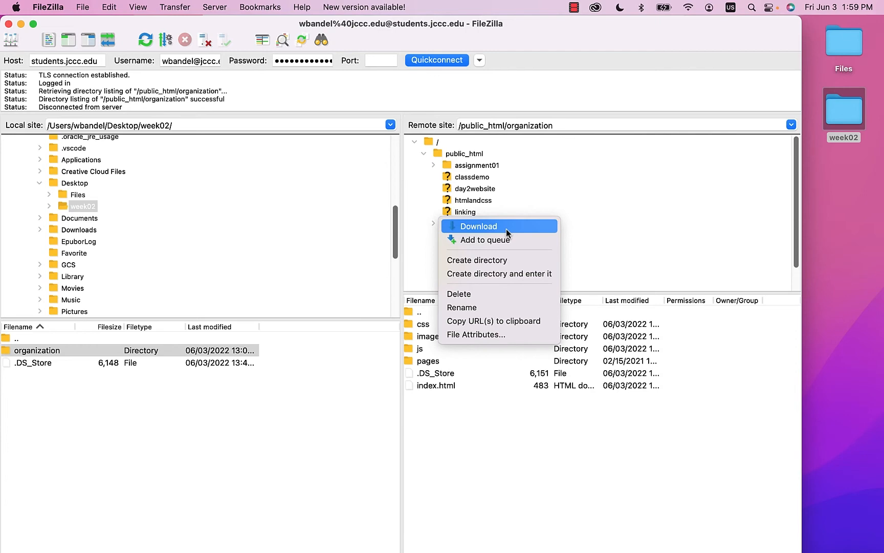
{"action": "left_click", "coordinate": [466, 296]}
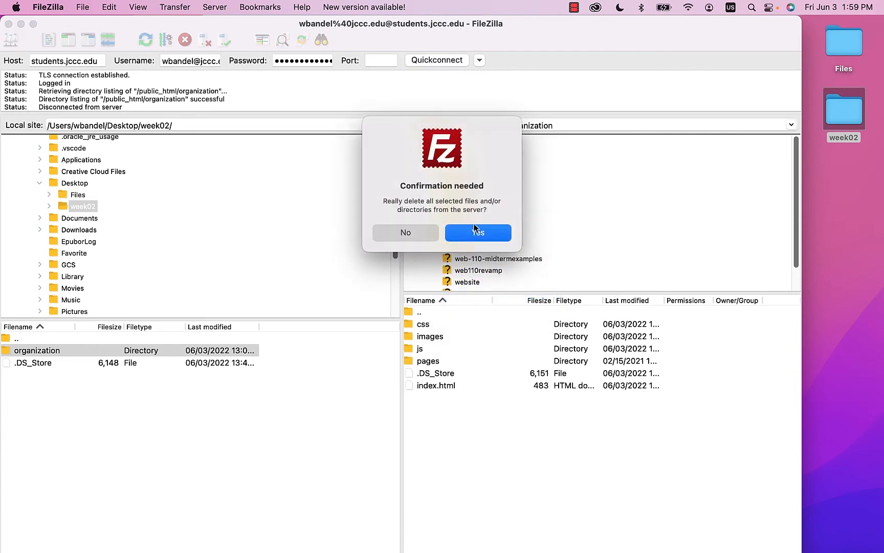
{"action": "left_click", "coordinate": [476, 230]}
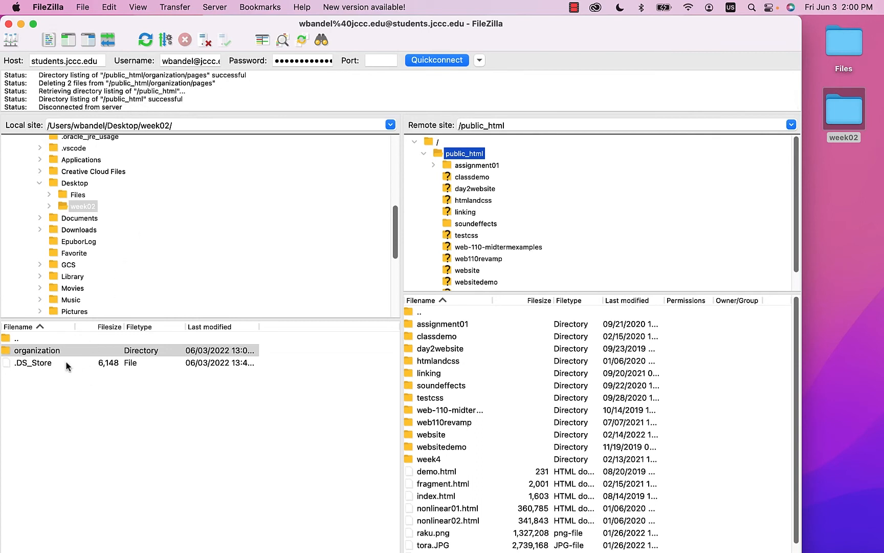
- Reselect the local organization folder and collapse the server's public_html tree
{"action": "left_click", "coordinate": [45, 353]}
{"action": "left_click", "coordinate": [11, 353]}
{"action": "left_click", "coordinate": [6, 351]}
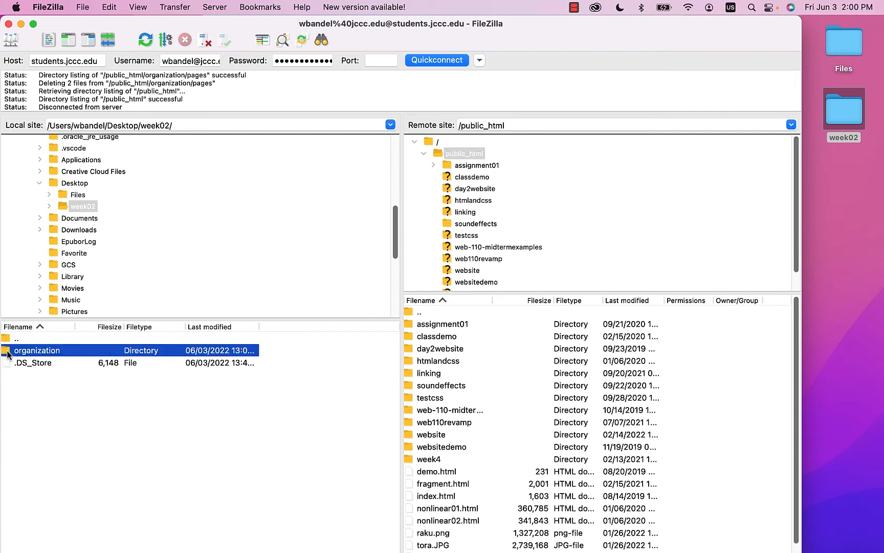
{"action": "left_click", "coordinate": [424, 154]}
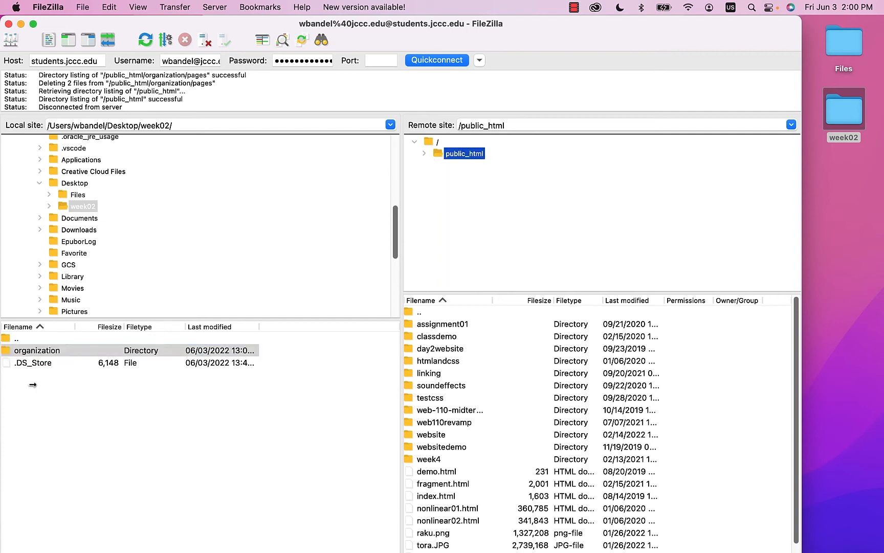
- Upload the local organization folder to /public_html and select the newly uploaded remote copy
{"action": "left_click_drag", "start_coordinate": [6, 350], "coordinate": [473, 158]}
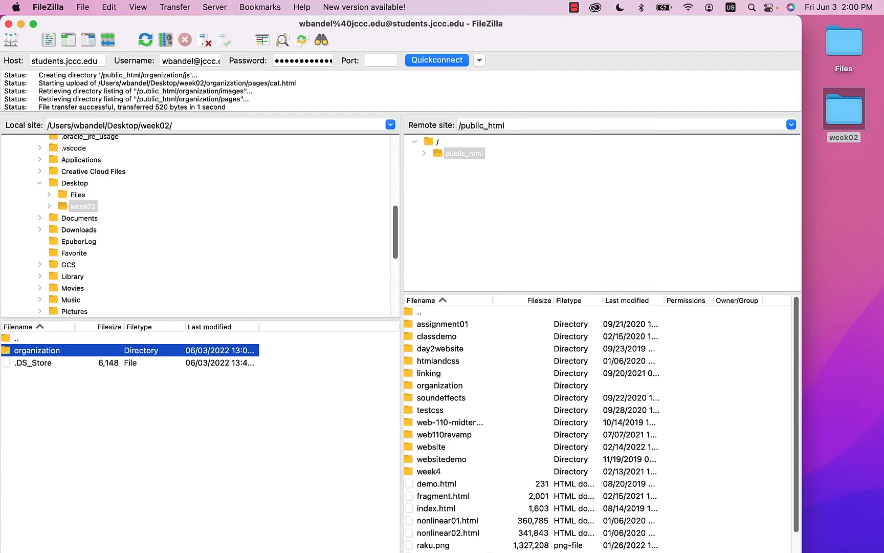
{"action": "key", "text": "ctrl+Up"}
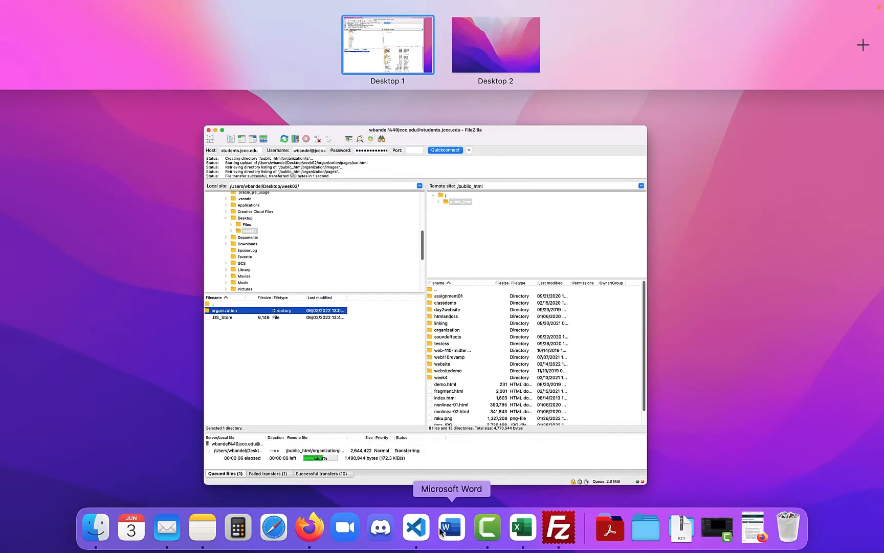
{"action": "left_click", "coordinate": [309, 527]}
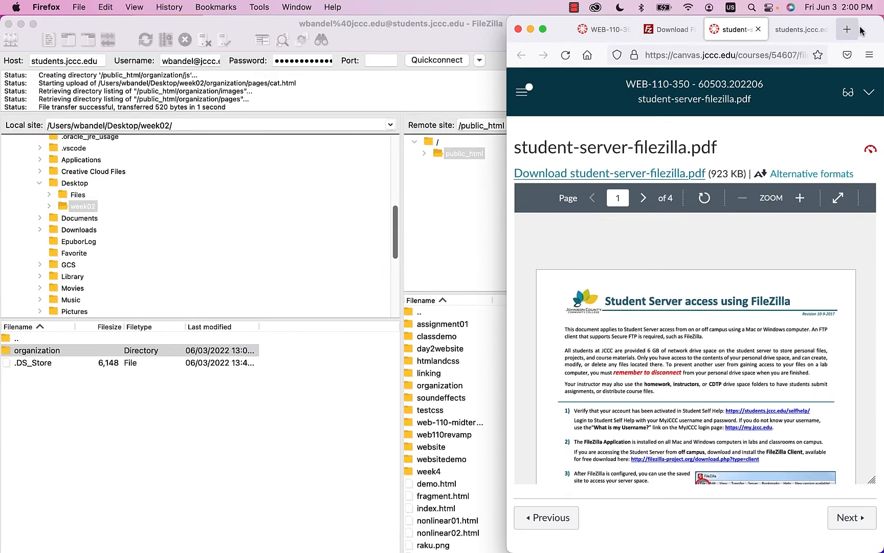
{"action": "left_click_drag", "start_coordinate": [861, 31], "coordinate": [853, 225]}
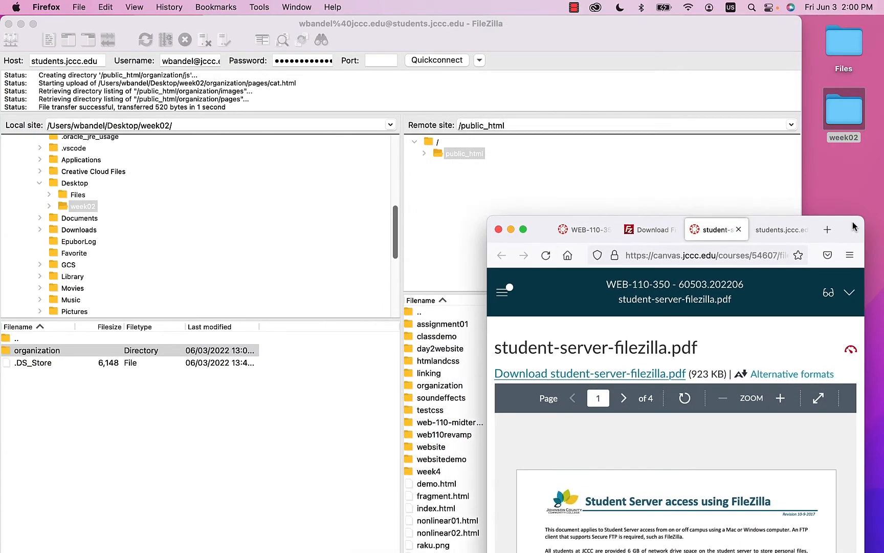
{"action": "left_click", "coordinate": [544, 198]}
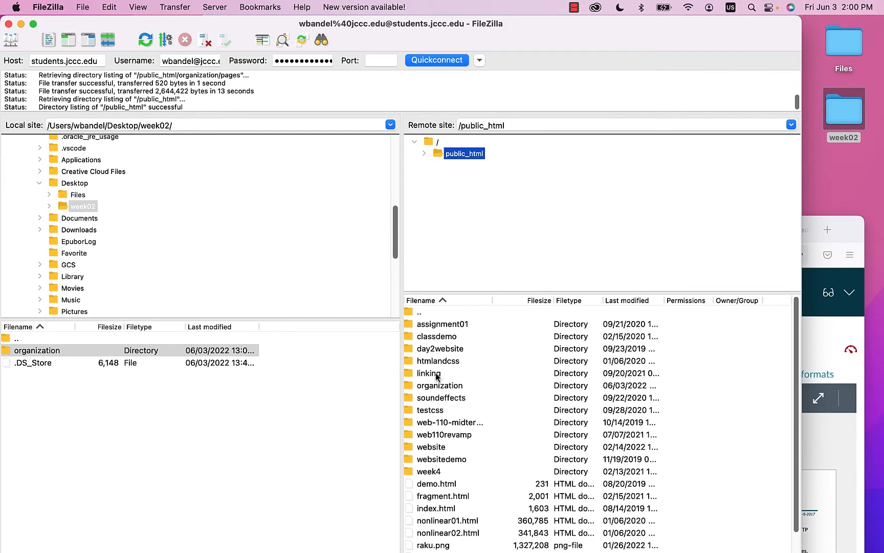
{"action": "left_click", "coordinate": [440, 390]}
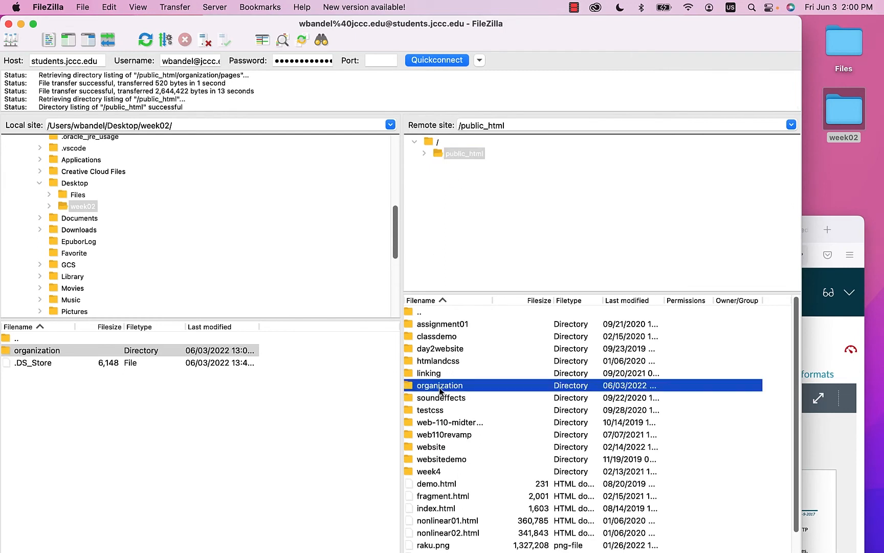
- Open the server's organization folder, cancelling a stray Create directory dialog
{"action": "double_click", "coordinate": [440, 389]}
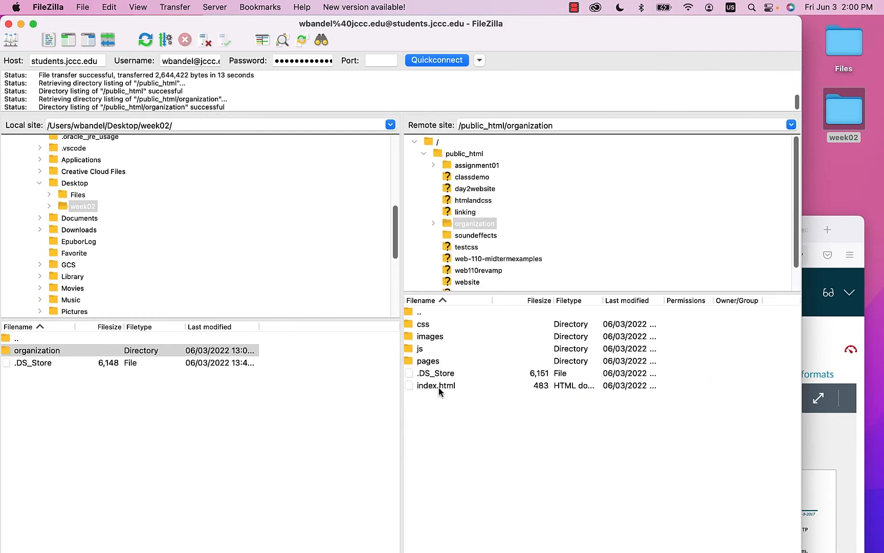
{"action": "right_click", "coordinate": [425, 385]}
{"action": "left_click", "coordinate": [613, 455]}
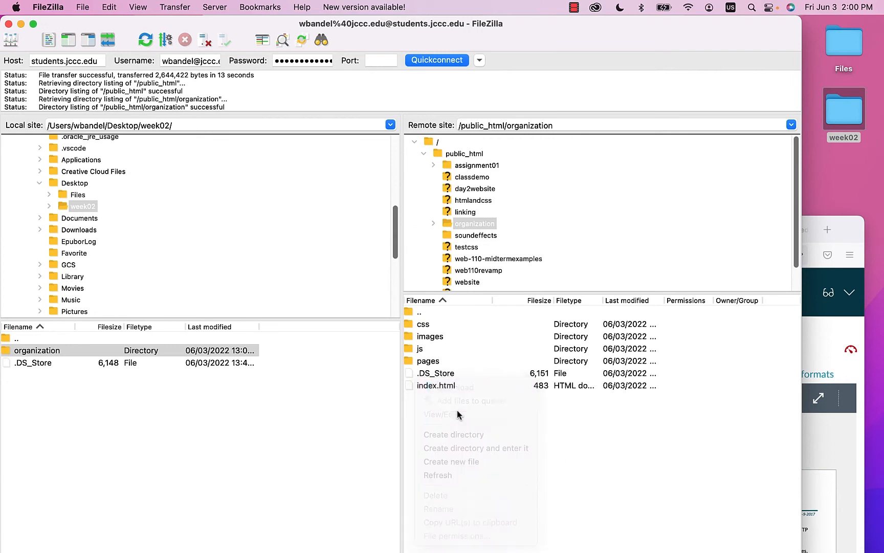
{"action": "right_click", "coordinate": [428, 385]}
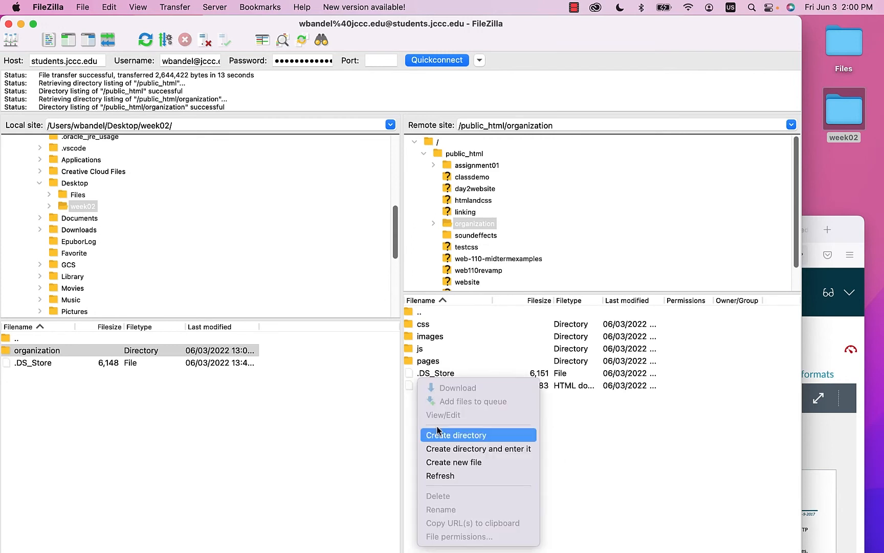
{"action": "left_click", "coordinate": [462, 439]}
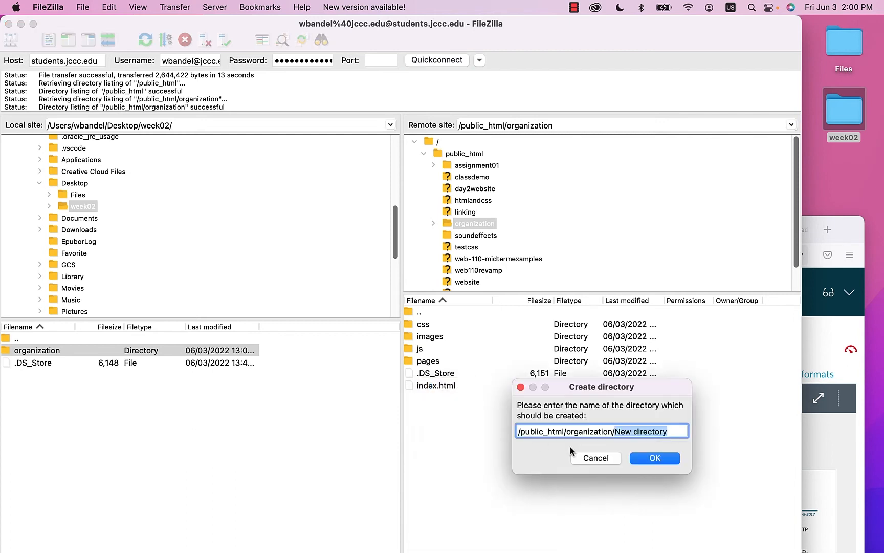
{"action": "left_click", "coordinate": [541, 433]}
{"action": "left_click_drag", "start_coordinate": [680, 432], "coordinate": [349, 429]}
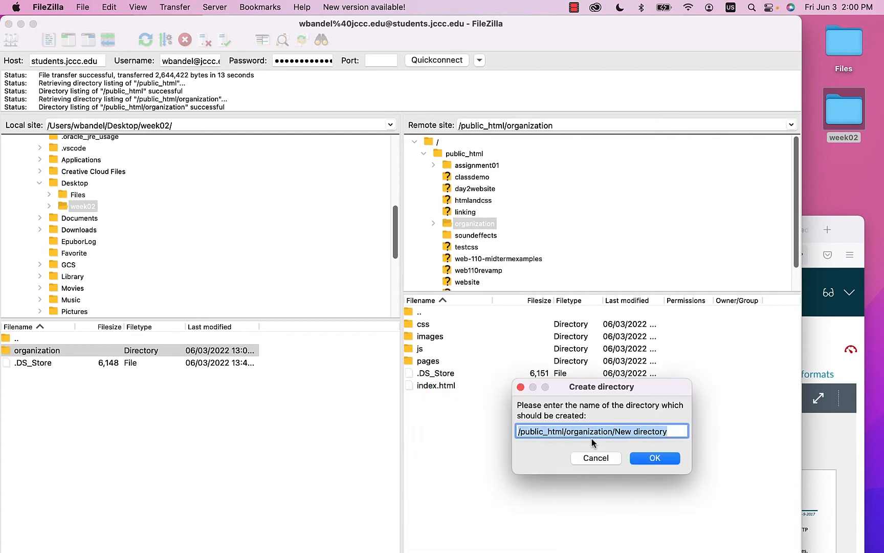
{"action": "left_click", "coordinate": [607, 431]}
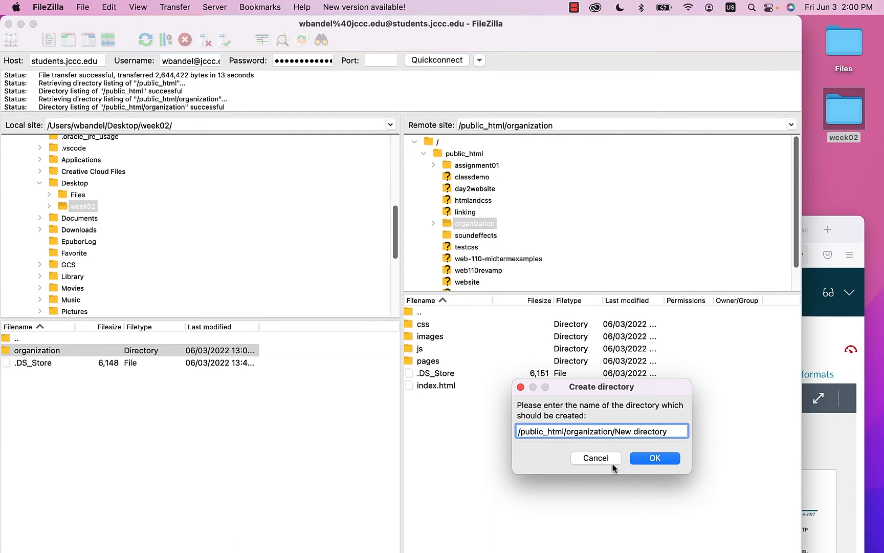
{"action": "left_click", "coordinate": [596, 457]}
- Copy the URL of the server's index.html to the clipboard
{"action": "right_click", "coordinate": [427, 386]}
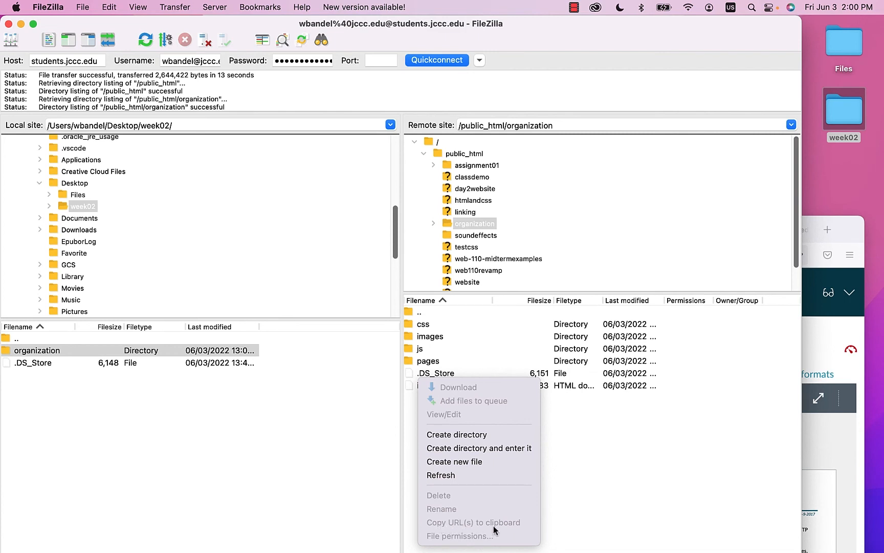
{"action": "left_click", "coordinate": [578, 513]}
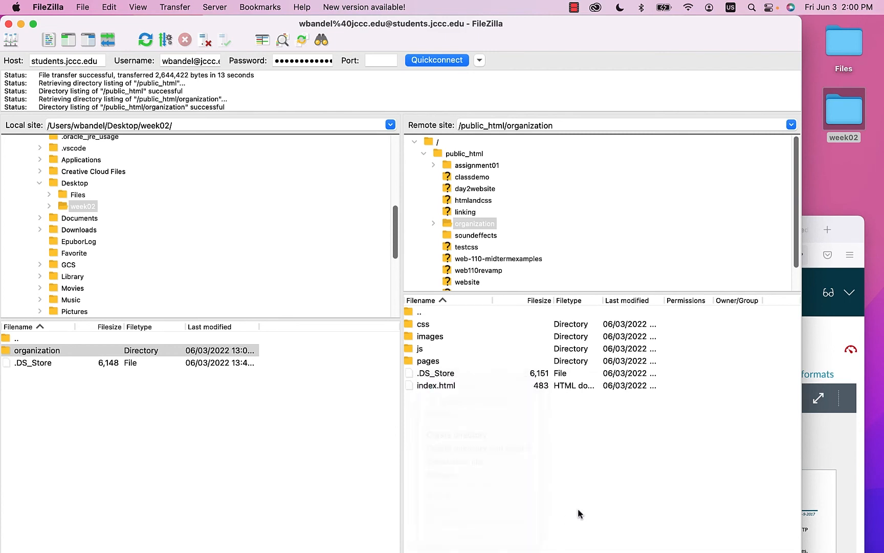
{"action": "left_click", "coordinate": [430, 387]}
{"action": "right_click", "coordinate": [431, 387]}
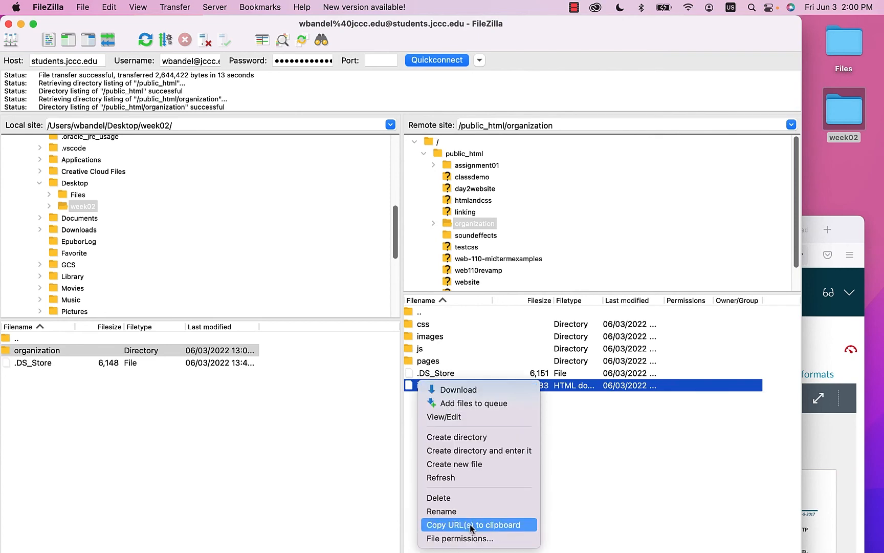
{"action": "left_click", "coordinate": [518, 526]}
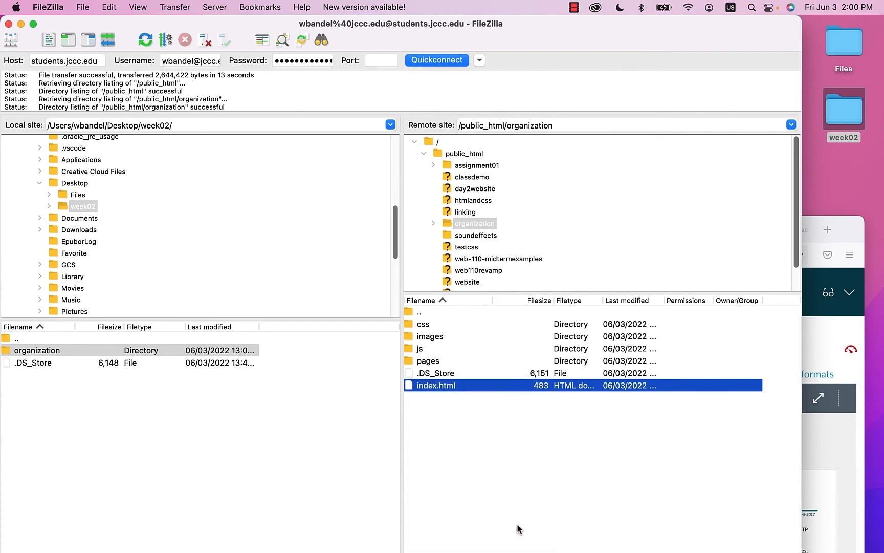
{"action": "left_click", "coordinate": [859, 236]}
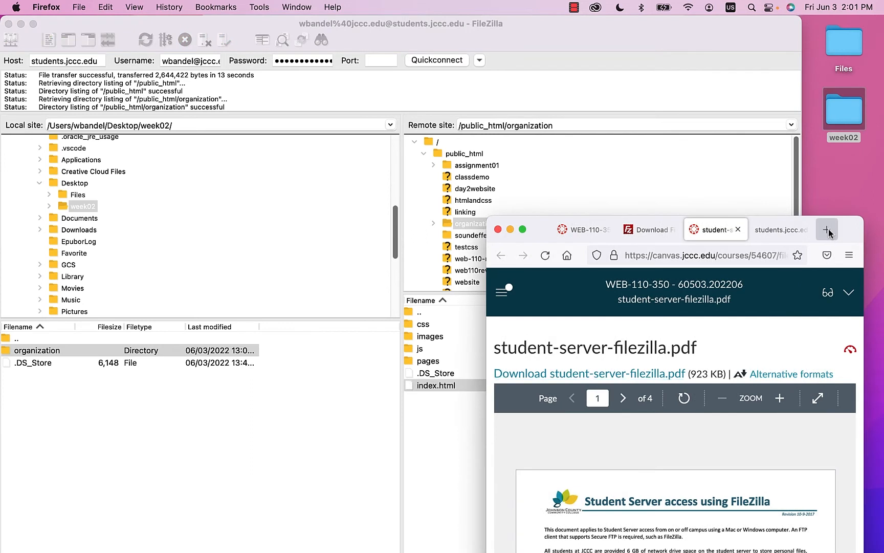
- Paste and load the copied ftp address in a new tab, dismissing the app chooser
{"action": "left_click", "coordinate": [828, 229]}
{"action": "right_click", "coordinate": [752, 253]}
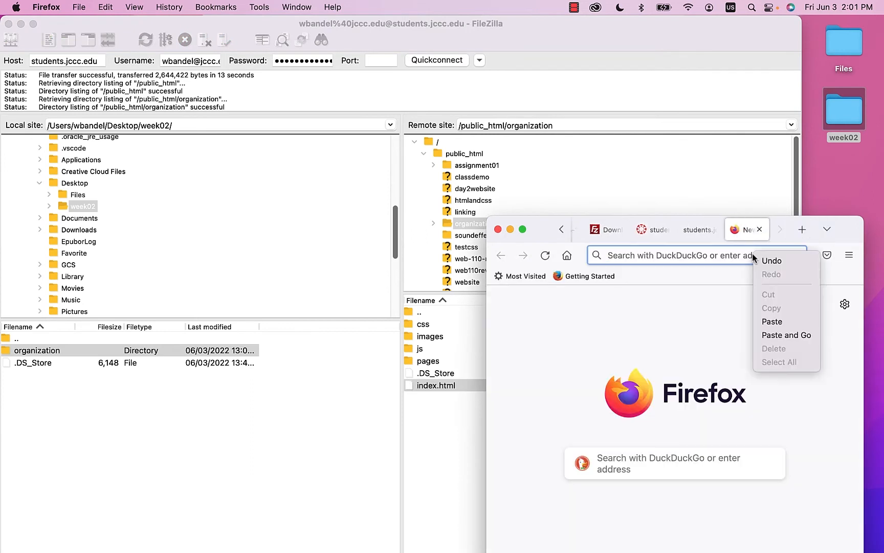
{"action": "left_click", "coordinate": [789, 335]}
{"action": "left_click", "coordinate": [696, 429]}
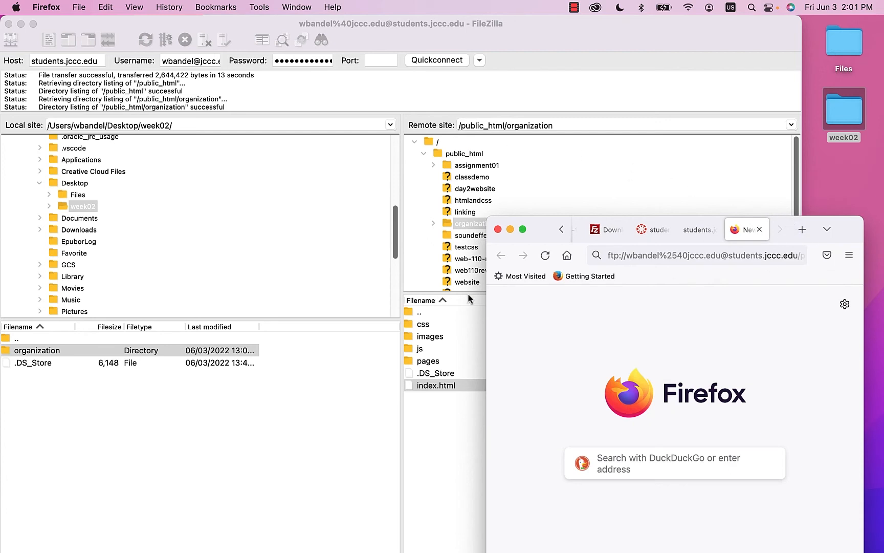
- Rewrite the address as the http student-server path with the username folder and load it
{"action": "left_click_drag", "start_coordinate": [486, 299], "coordinate": [25, 311]}
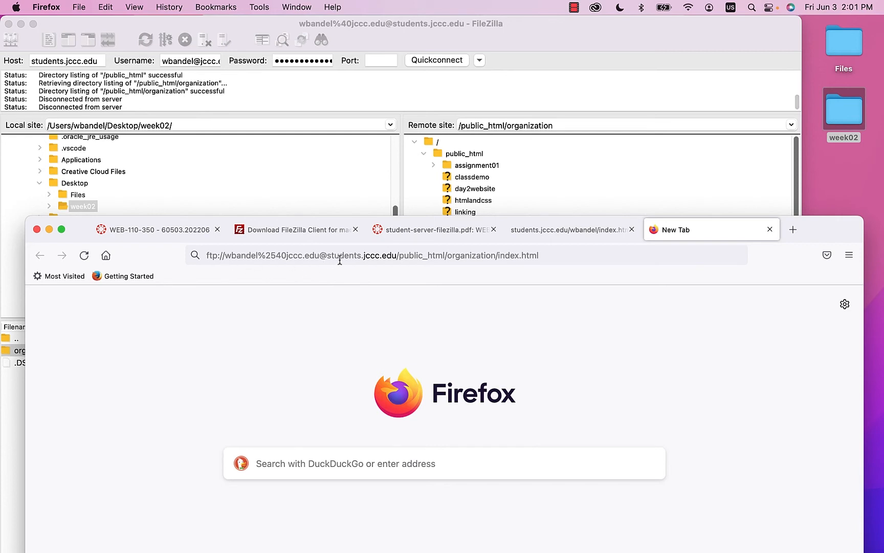
{"action": "left_click_drag", "start_coordinate": [327, 254], "coordinate": [152, 262]}
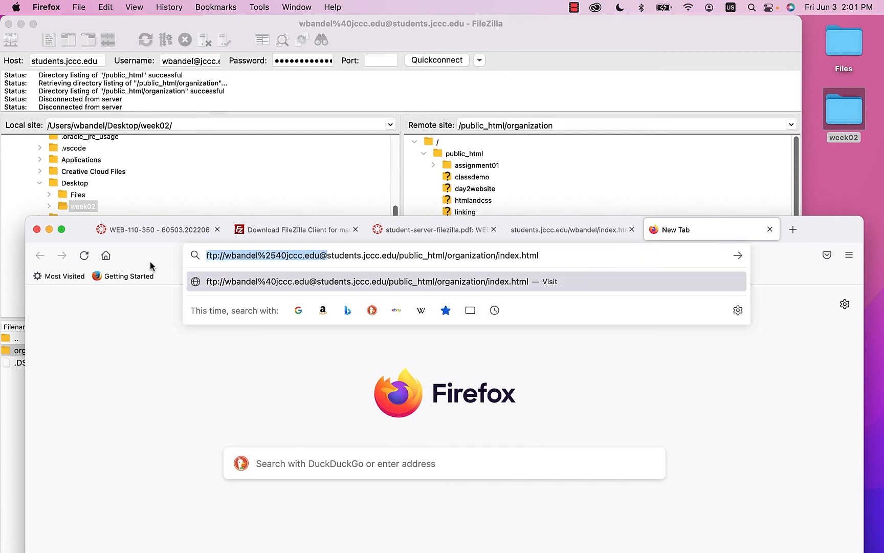
{"action": "key", "text": "BackSpace"}
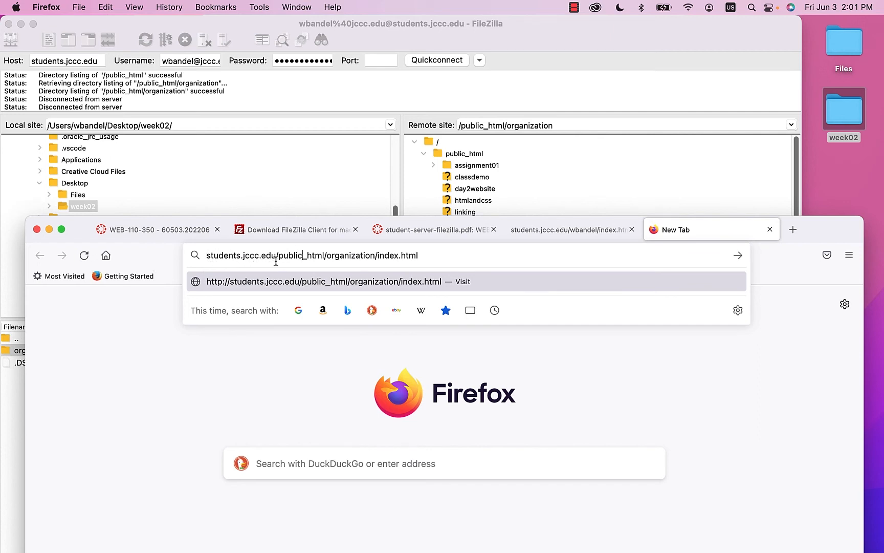
{"action": "left_click_drag", "start_coordinate": [325, 256], "coordinate": [278, 260]}
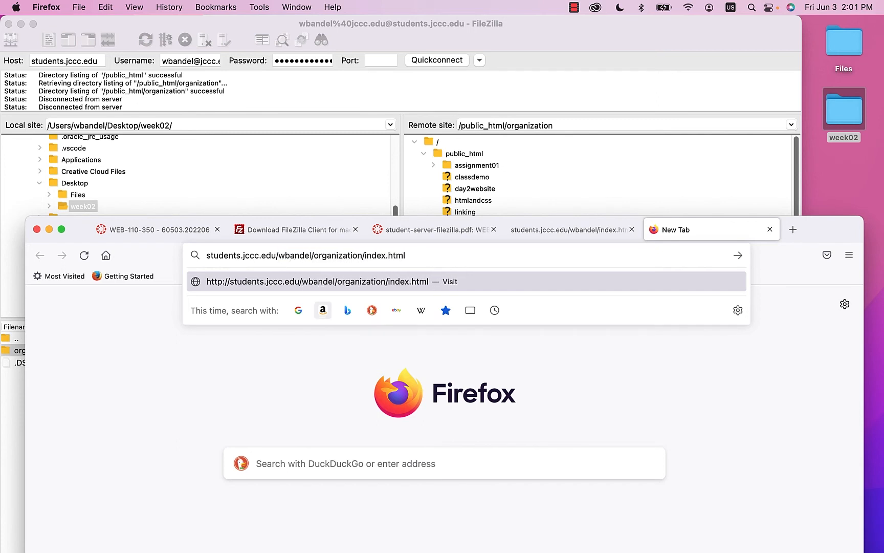
{"action": "key", "text": "Return"}
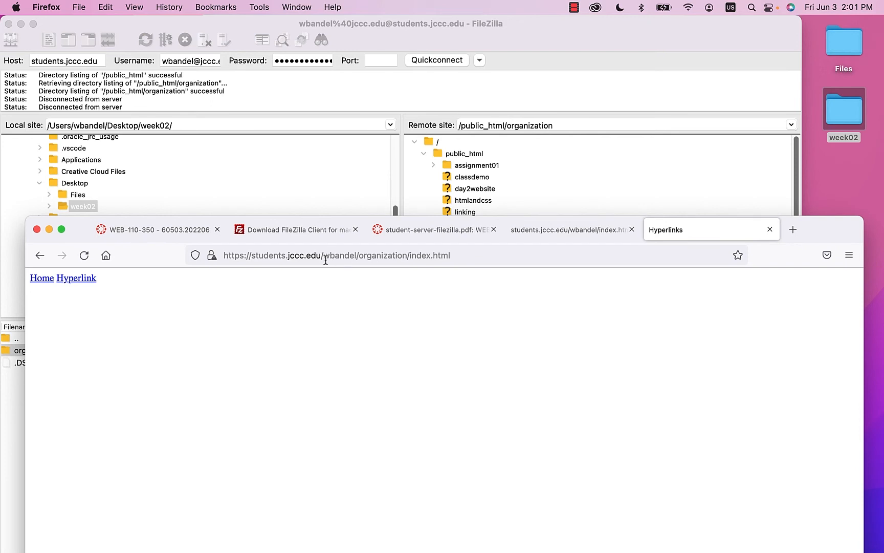
- Highlight the server name and username folder in the address, then return to the WEB-110-350 tab
{"action": "left_click_drag", "start_coordinate": [322, 254], "coordinate": [203, 257]}
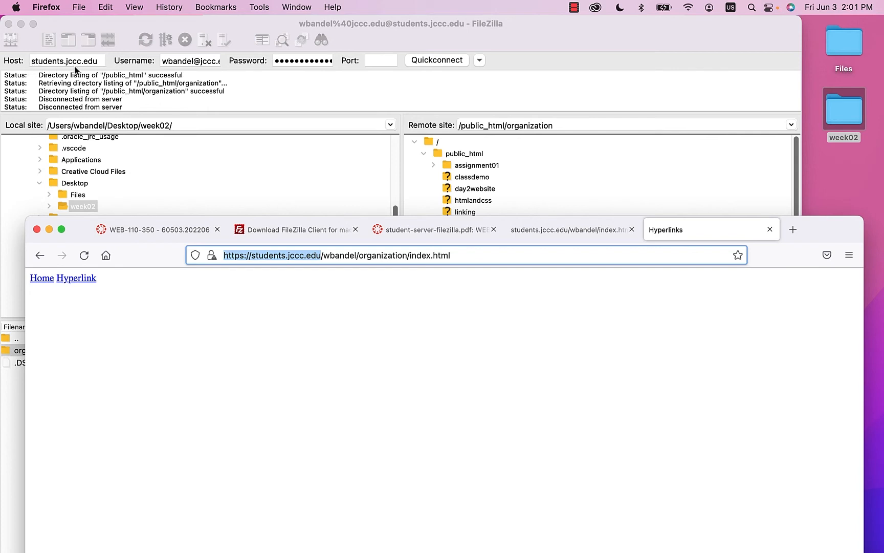
{"action": "left_click", "coordinate": [329, 256]}
{"action": "left_click_drag", "start_coordinate": [322, 255], "coordinate": [460, 256]}
{"action": "left_click", "coordinate": [375, 254]}
{"action": "left_click", "coordinate": [455, 293]}
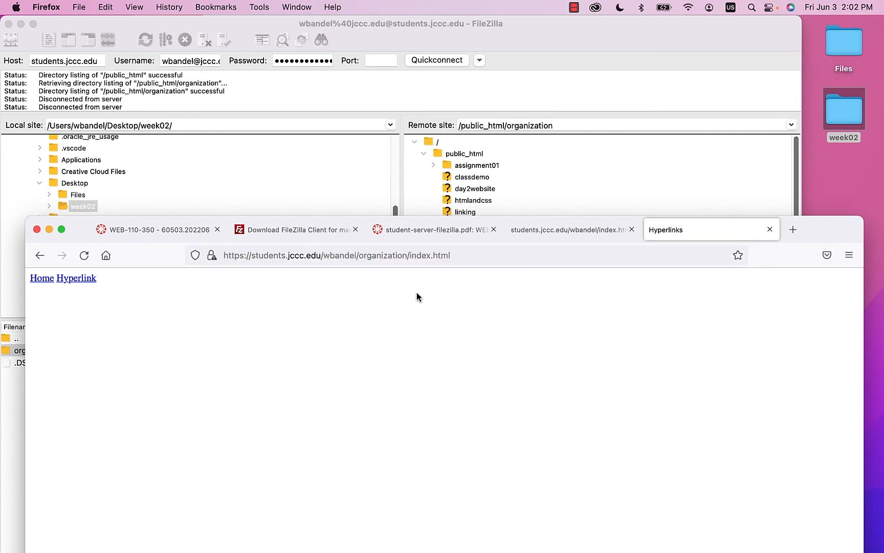
{"action": "left_click_drag", "start_coordinate": [819, 228], "coordinate": [790, 8]}
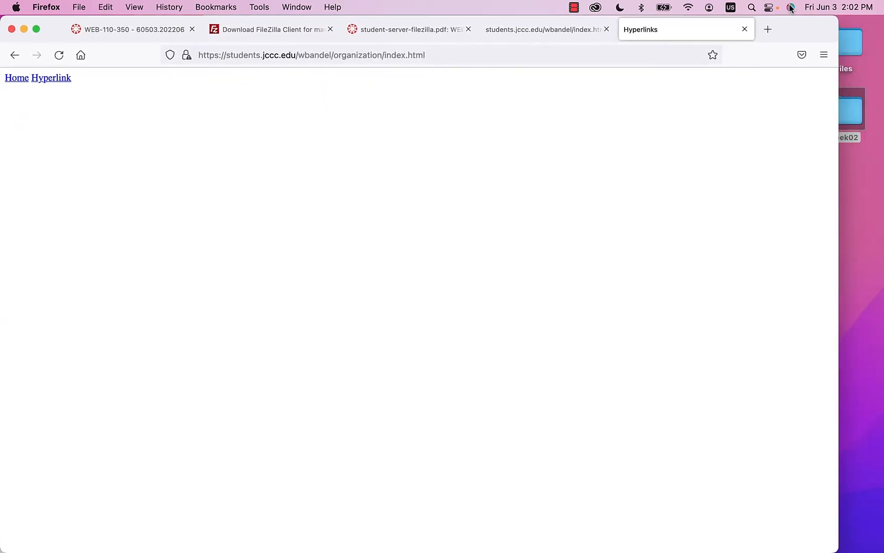
{"action": "left_click_drag", "start_coordinate": [838, 97], "coordinate": [882, 98]}
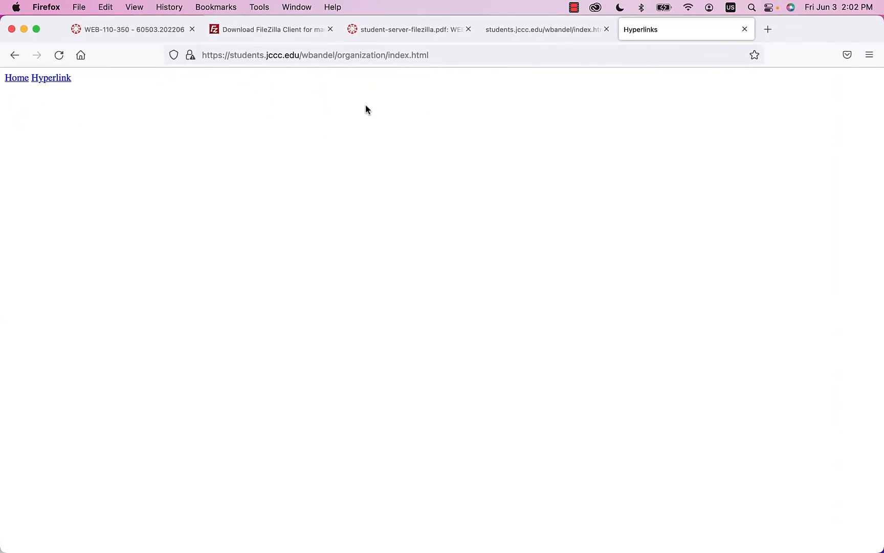
{"action": "left_click", "coordinate": [133, 32]}
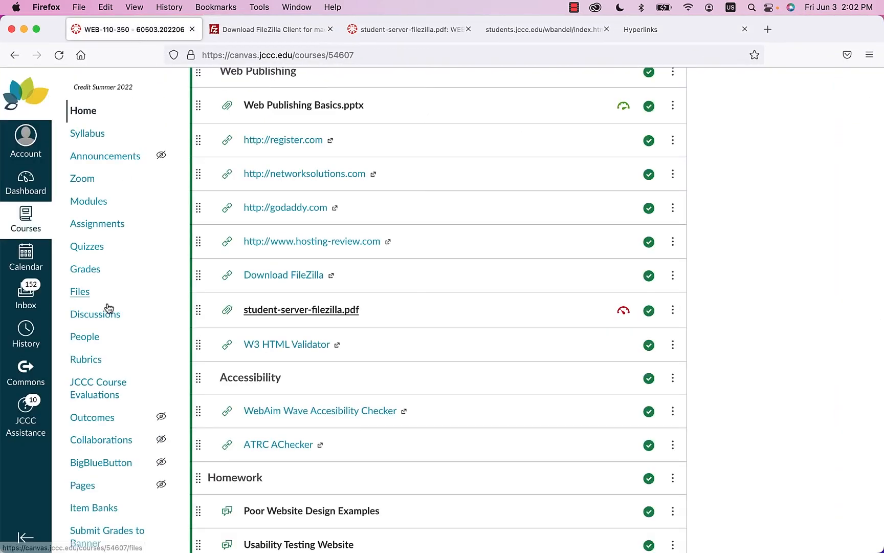
- Open Assignment #1 in Student View and start a File Upload submission
{"action": "left_click", "coordinate": [91, 233]}
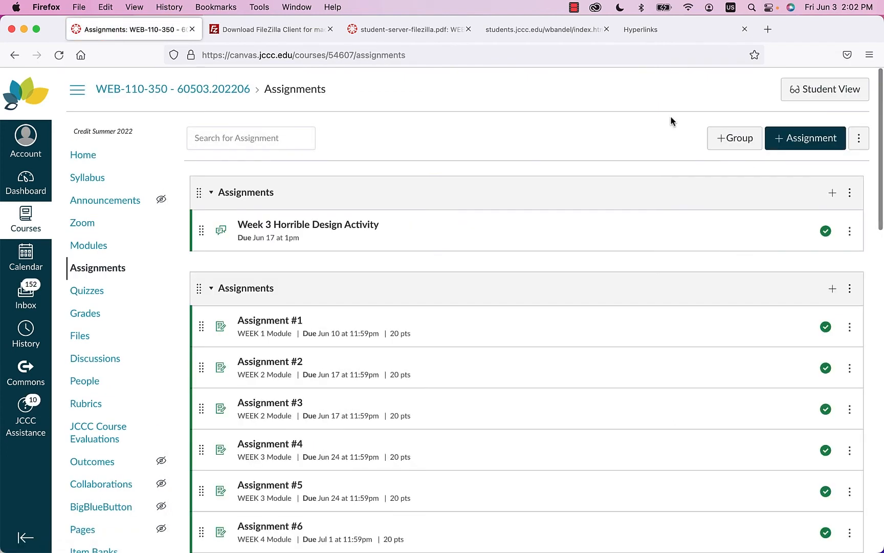
{"action": "left_click", "coordinate": [839, 93]}
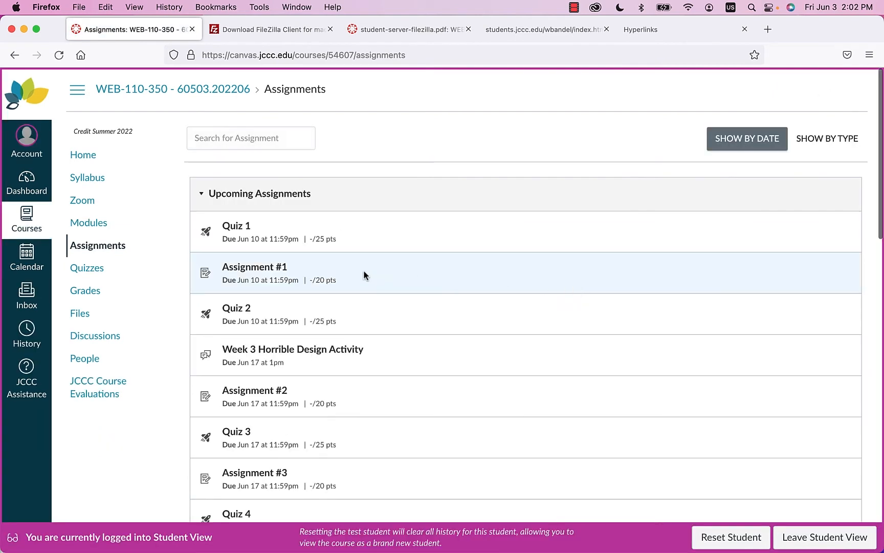
{"action": "left_click", "coordinate": [245, 272]}
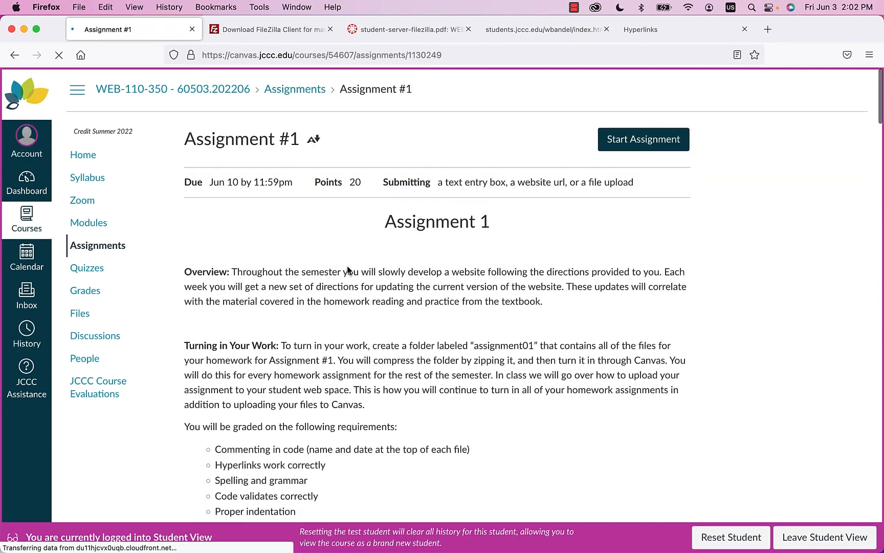
{"action": "left_click", "coordinate": [625, 146]}
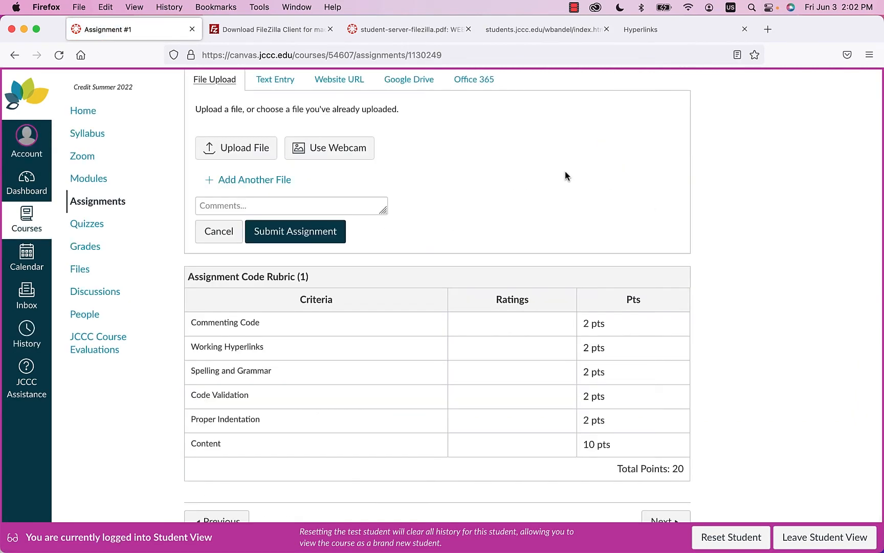
{"action": "scroll", "coordinate": [565, 171], "scroll_direction": "up", "scroll_amount": 2}
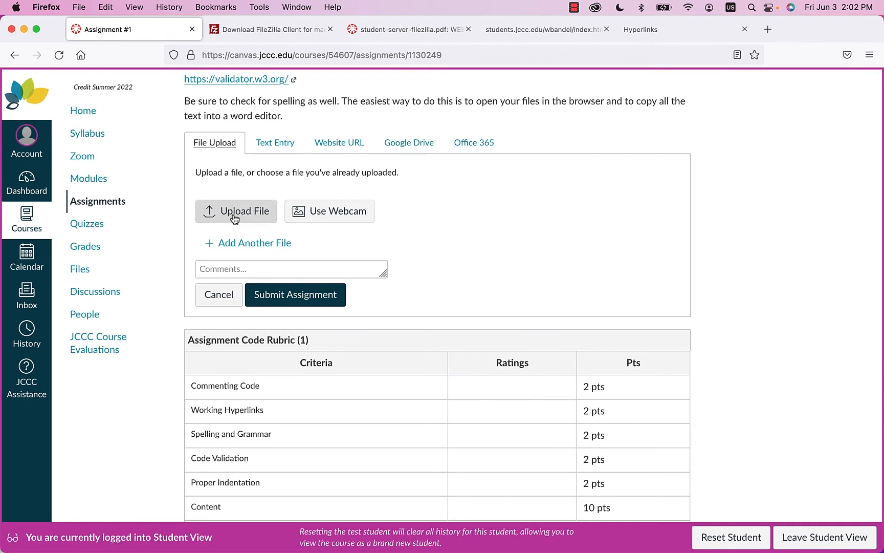
- Attach organization.zip from the week02 folder to the submission
{"action": "left_click", "coordinate": [234, 215]}
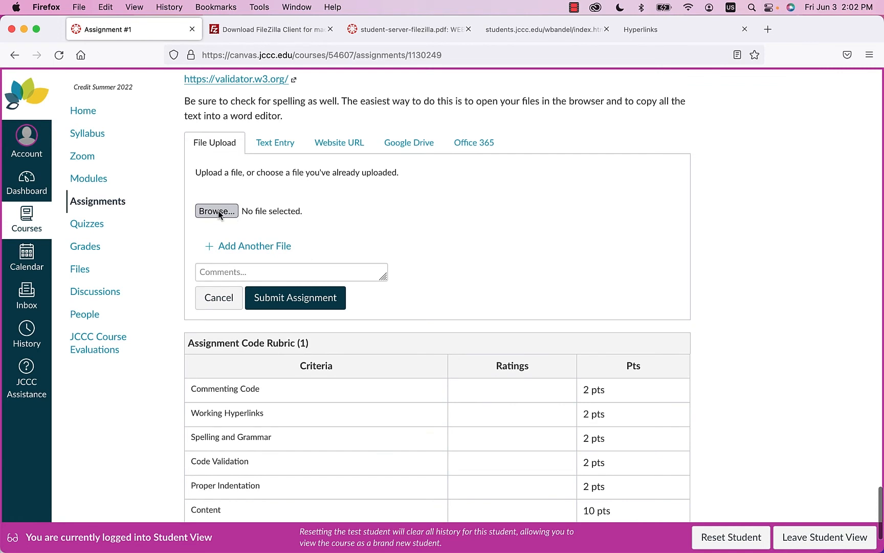
{"action": "left_click", "coordinate": [217, 210]}
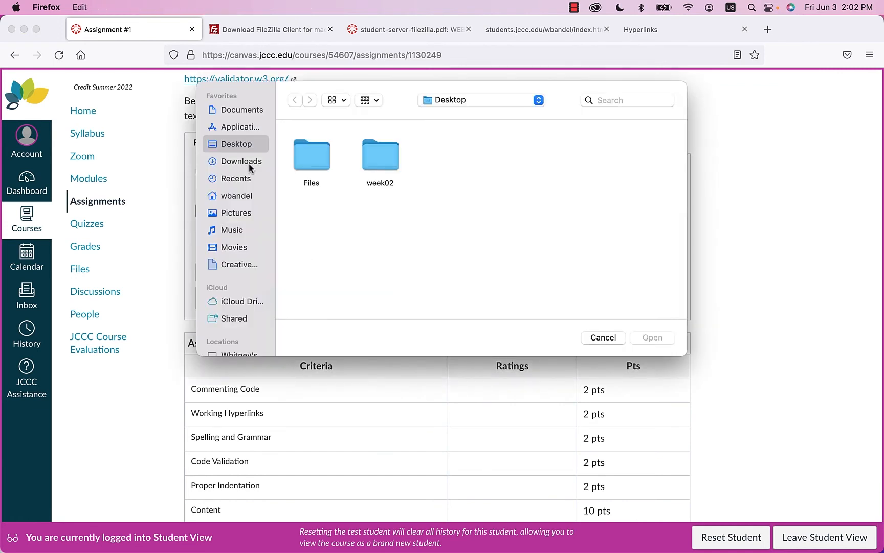
{"action": "double_click", "coordinate": [390, 163]}
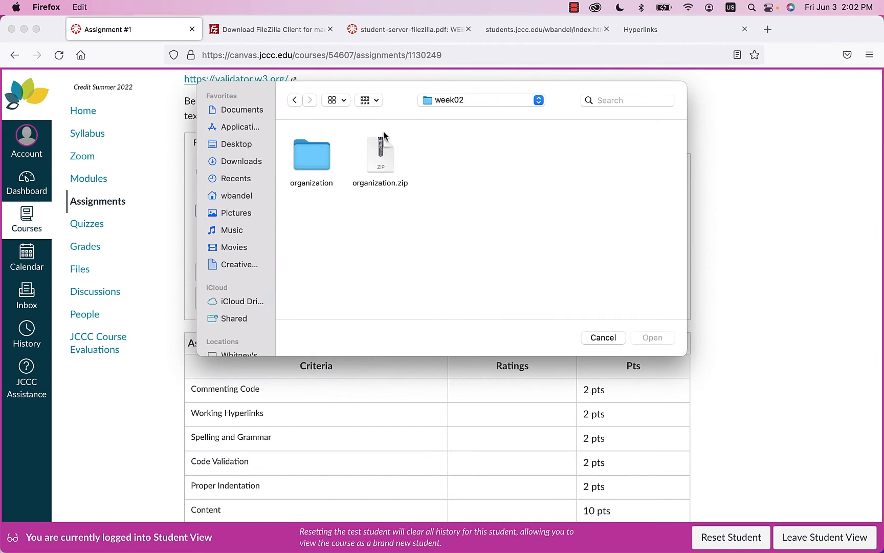
{"action": "left_click", "coordinate": [381, 159]}
{"action": "left_click", "coordinate": [652, 338]}
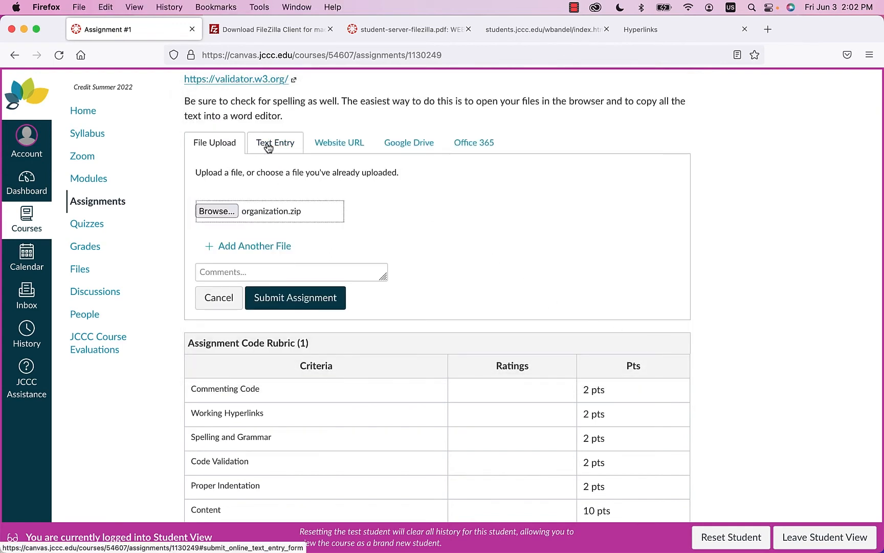
- Preview the Website URL option, return to File Upload, and enlarge the Comments box
{"action": "left_click", "coordinate": [335, 144]}
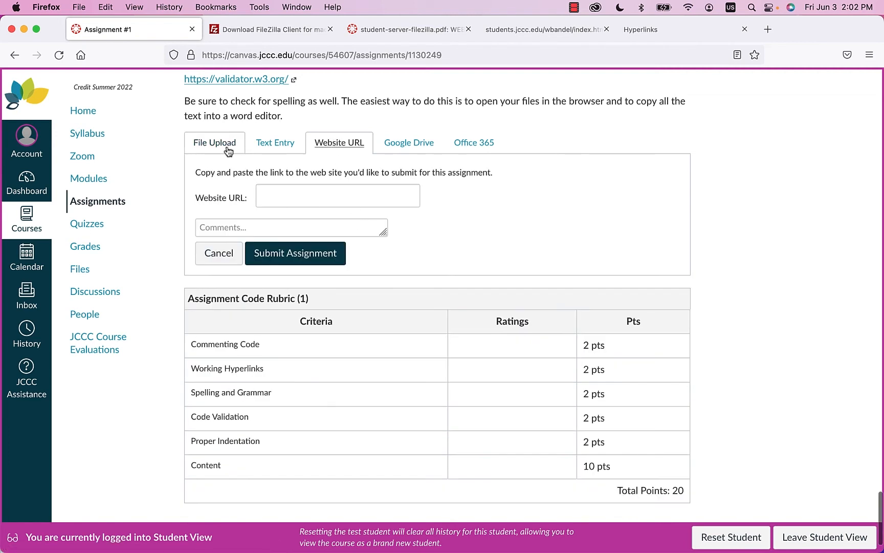
{"action": "left_click", "coordinate": [227, 146]}
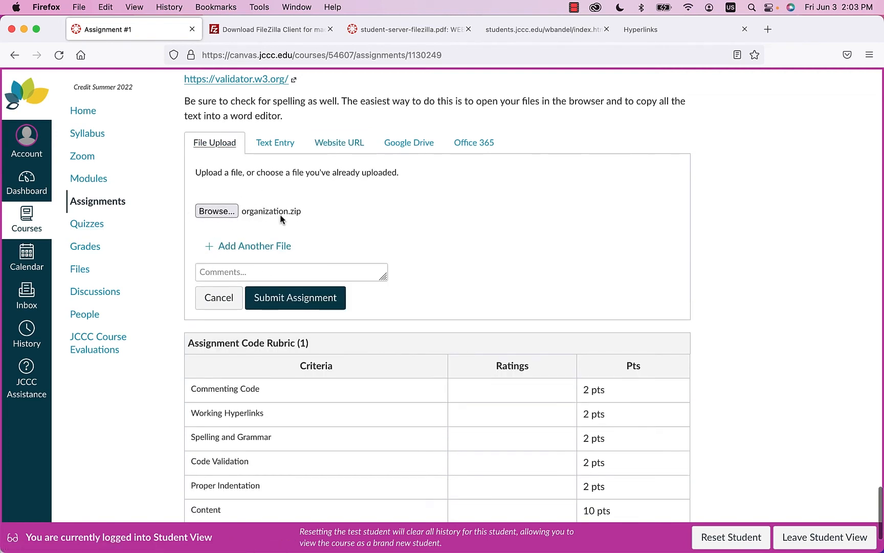
{"action": "left_click", "coordinate": [330, 147]}
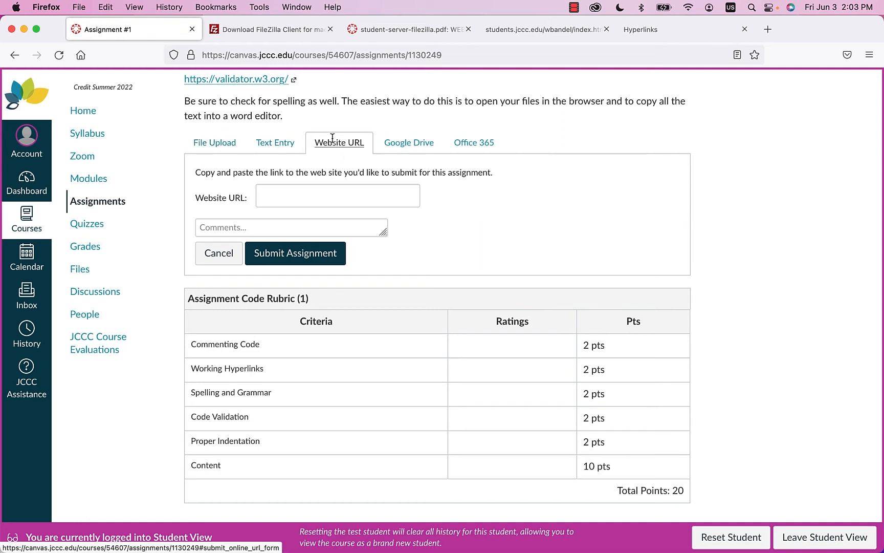
{"action": "left_click", "coordinate": [306, 198]}
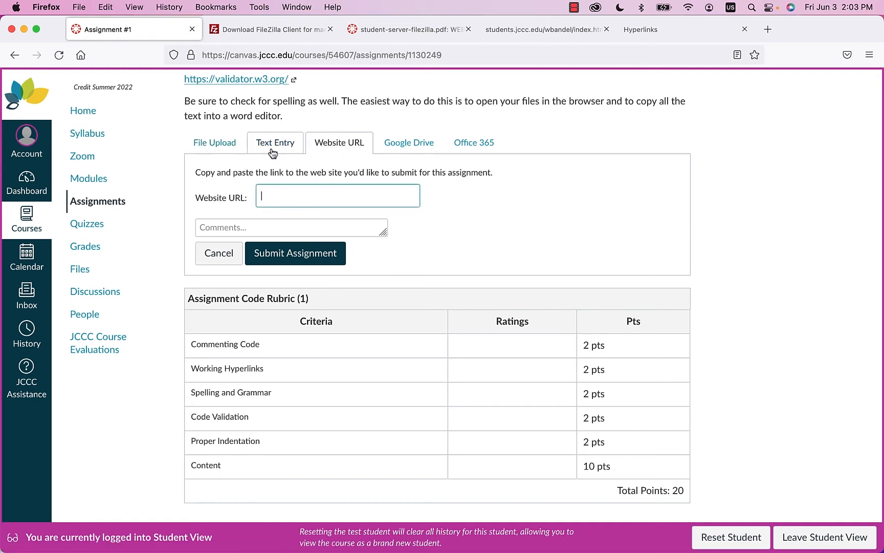
{"action": "left_click", "coordinate": [215, 142]}
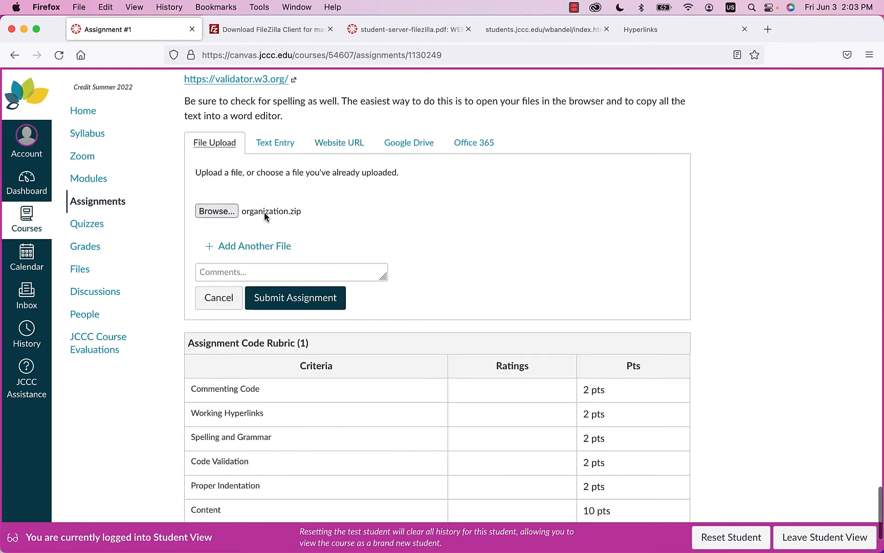
{"action": "left_click_drag", "start_coordinate": [385, 277], "coordinate": [428, 350]}
- Type a comment with the student-server site URL ending in assignment04/index.html
{"action": "left_click", "coordinate": [326, 296]}
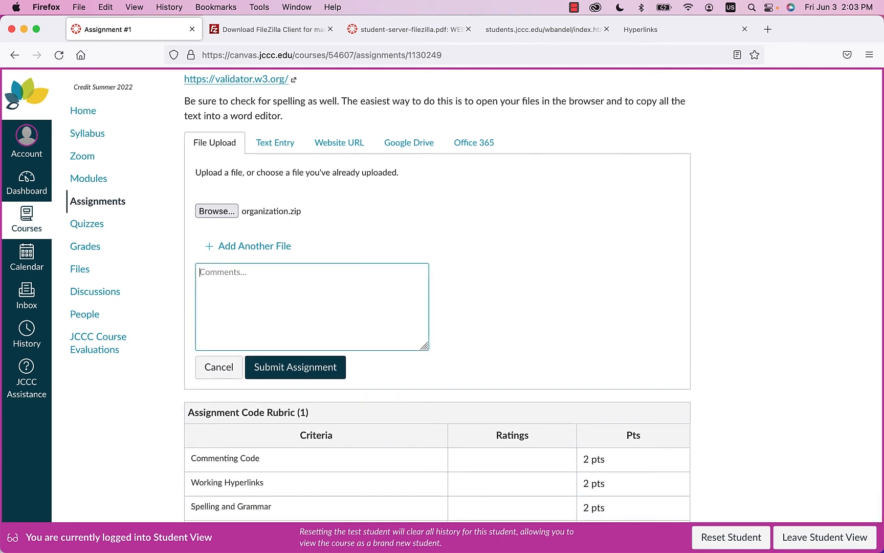
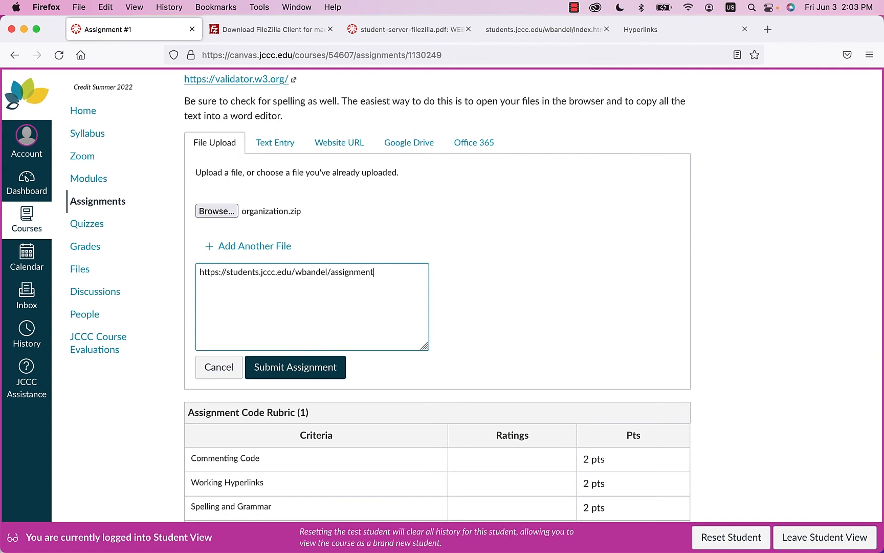
- Change the comment URL ending to organization/index.html and submit the assignment
{"action": "left_click_drag", "start_coordinate": [427, 348], "coordinate": [536, 358]}
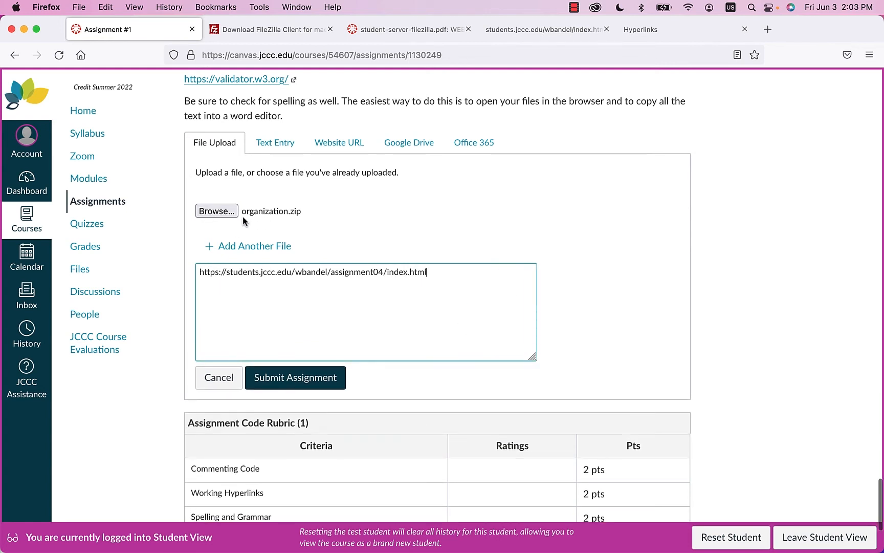
{"action": "left_click_drag", "start_coordinate": [424, 272], "coordinate": [331, 272]}
{"action": "type", "text": "o"}
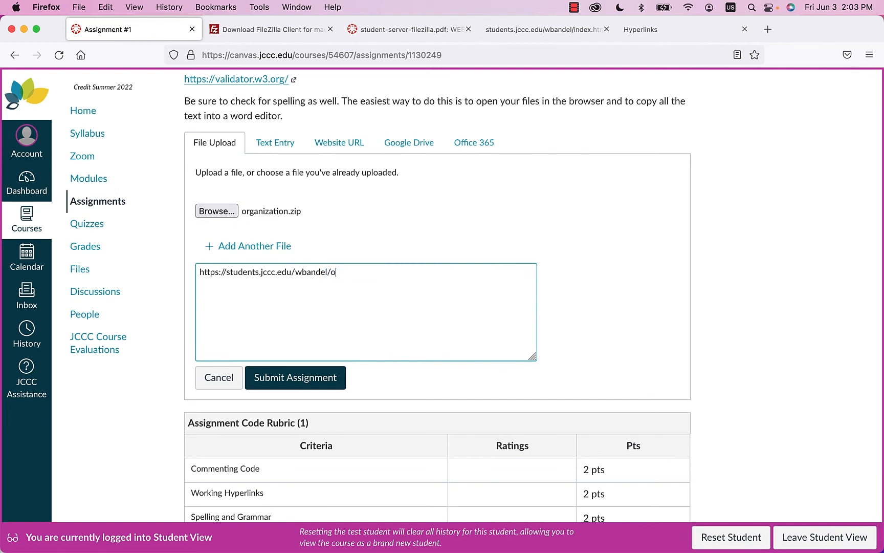
{"action": "type", "text": "rganization/index.html"}
{"action": "left_click", "coordinate": [306, 379]}
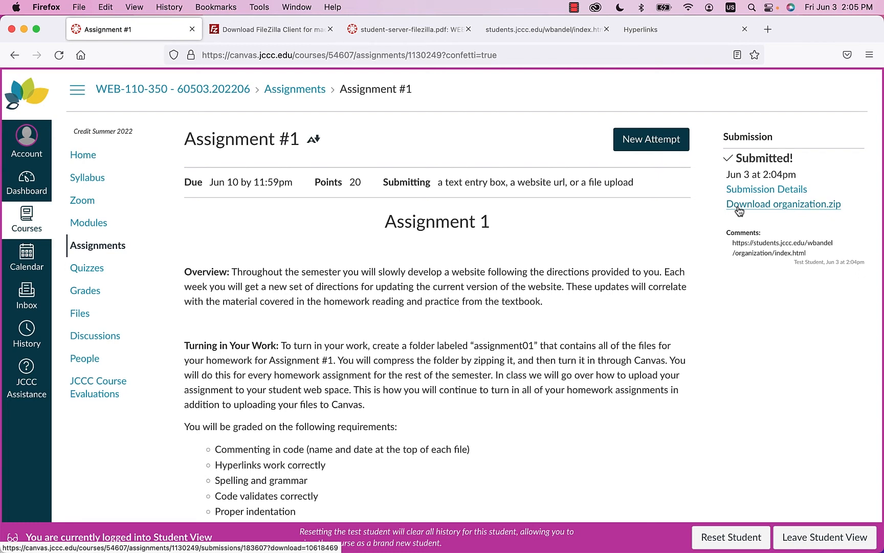
- Highlight, then deselect, the submitted site URL in the Submitted sidebar comment
{"action": "left_click_drag", "start_coordinate": [817, 255], "coordinate": [721, 247]}
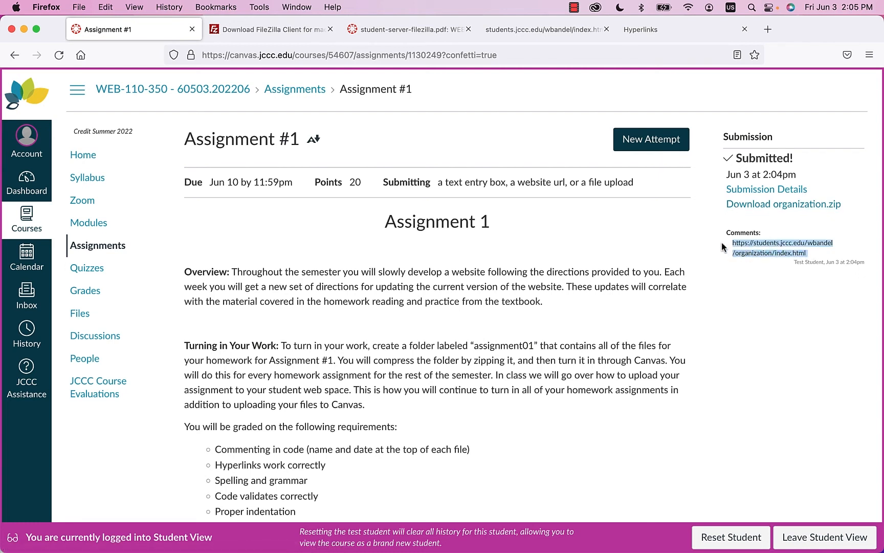
{"action": "left_click", "coordinate": [747, 283]}
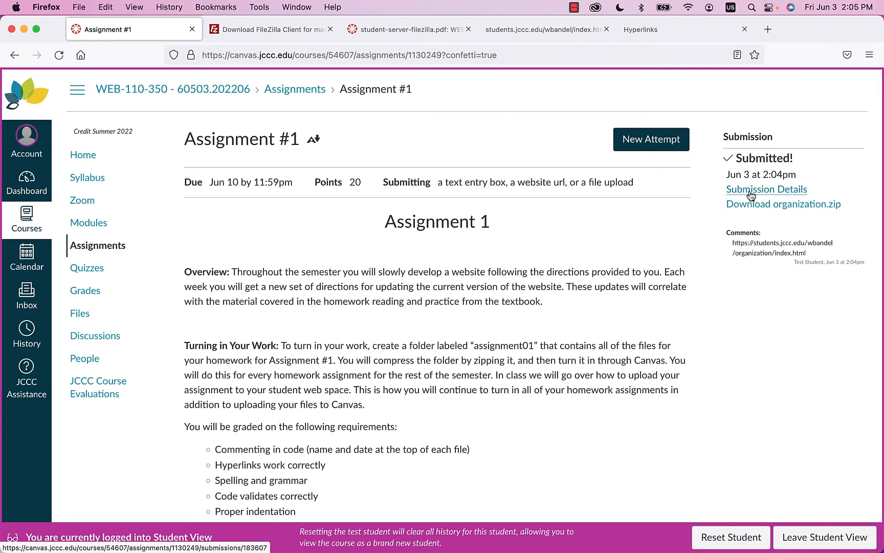
- Open Assignment #1's submission details and begin, then erase, an 'http:/' comment
{"action": "left_click", "coordinate": [751, 192]}
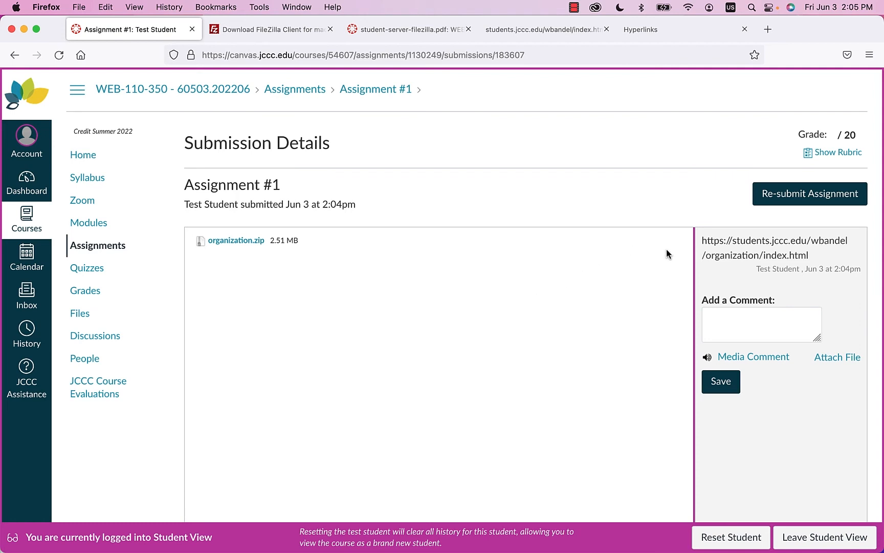
{"action": "scroll", "coordinate": [618, 253], "scroll_direction": "down", "scroll_amount": 2}
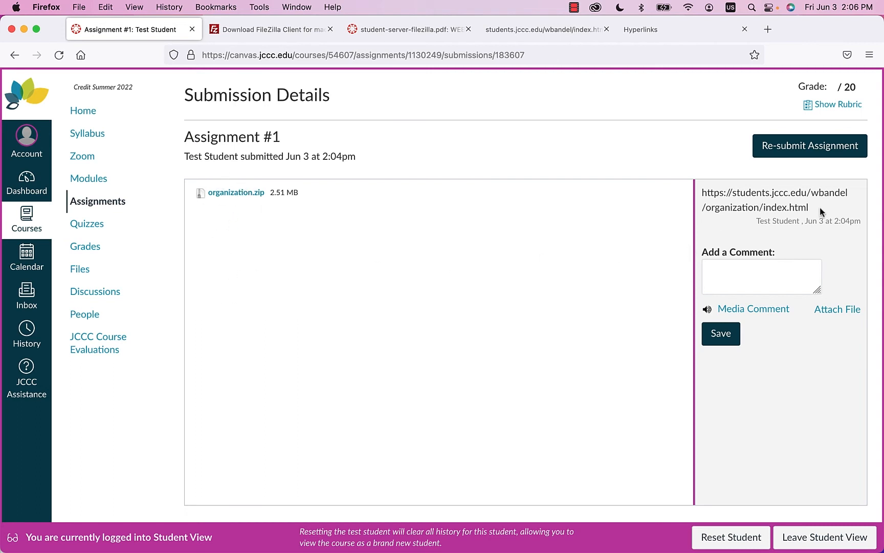
{"action": "left_click", "coordinate": [764, 279]}
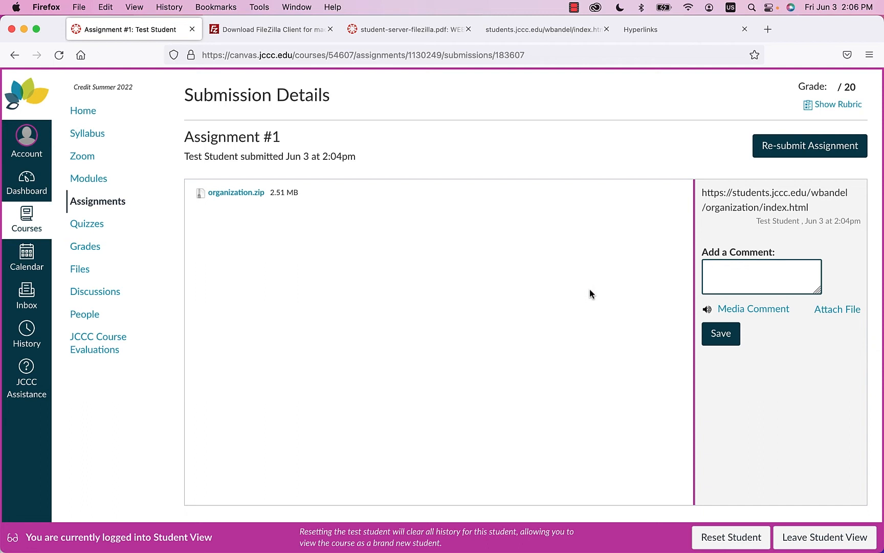
{"action": "type", "text": "http:/"}
{"action": "key", "text": "BackSpace"}
{"action": "key", "text": "BackSpace"}
{"action": "key", "text": "BackSpace"}
{"action": "key", "text": "BackSpace"}
{"action": "key", "text": "BackSpace"}
{"action": "key", "text": "BackSpace"}
- Show the Assignment Code Rubric and scroll down to its Total Points: 0 row
{"action": "left_click", "coordinate": [836, 108]}
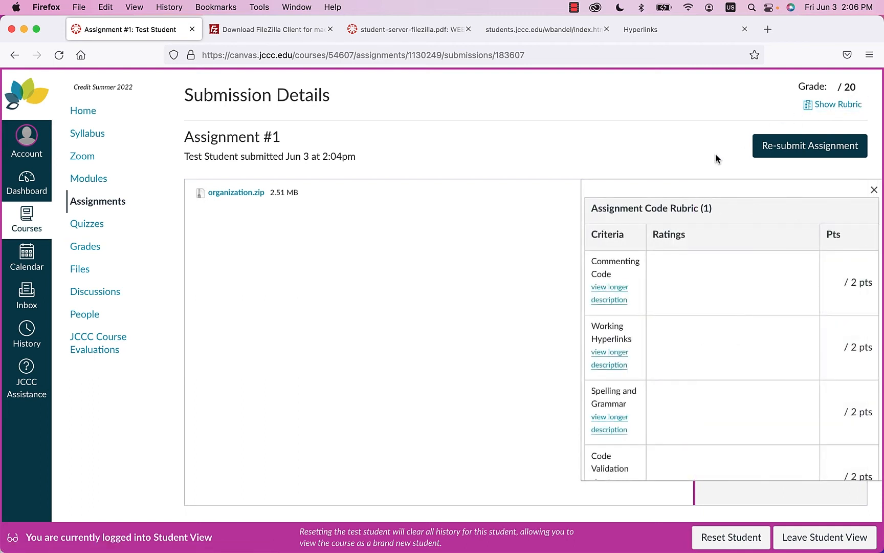
{"action": "scroll", "coordinate": [723, 284], "scroll_direction": "down", "scroll_amount": 5}
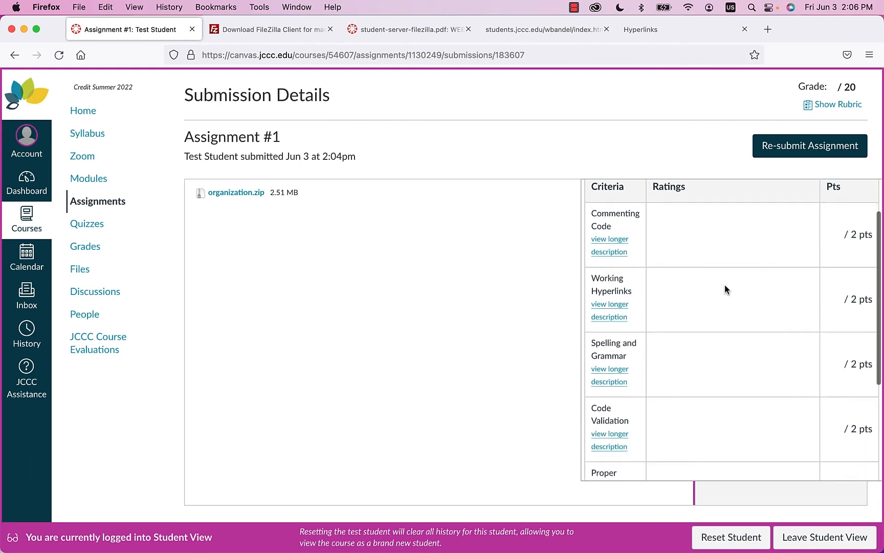
{"action": "scroll", "coordinate": [725, 284], "scroll_direction": "up", "scroll_amount": 5}
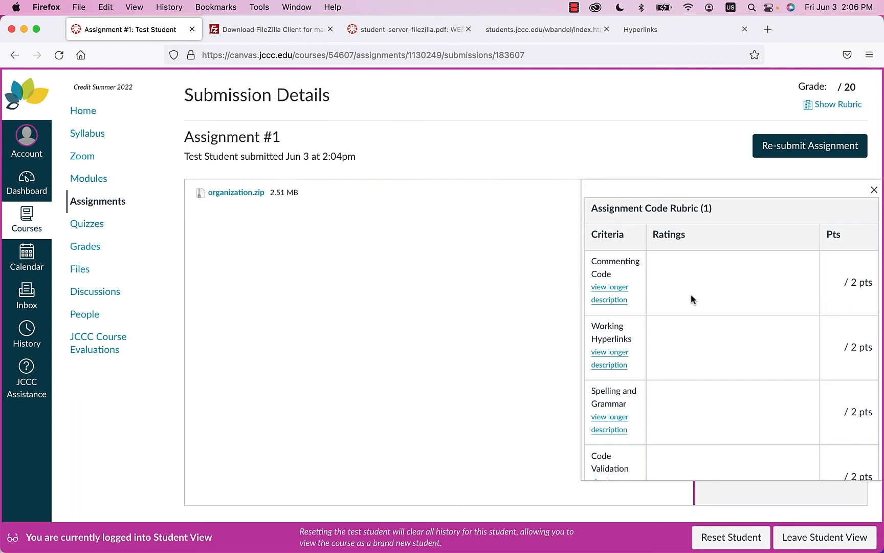
{"action": "scroll", "coordinate": [697, 322], "scroll_direction": "down", "scroll_amount": 2}
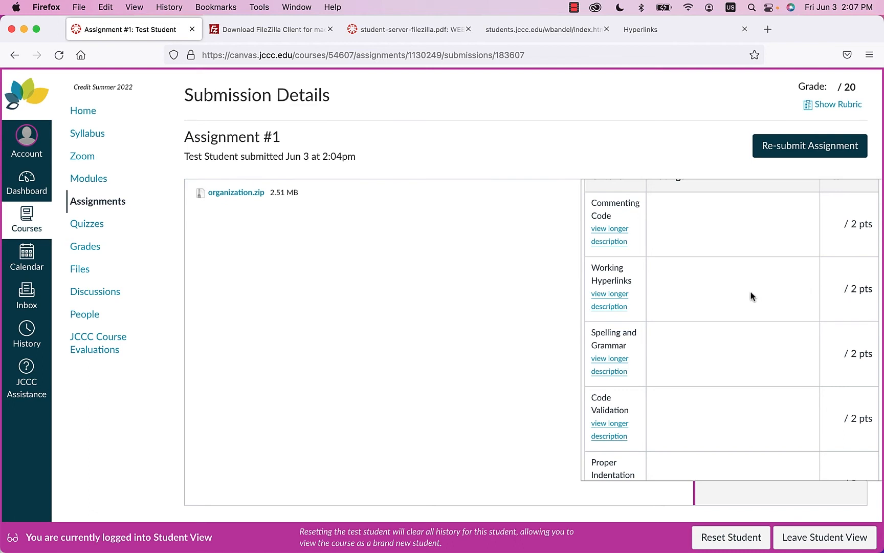
{"action": "scroll", "coordinate": [709, 291], "scroll_direction": "down", "scroll_amount": 2}
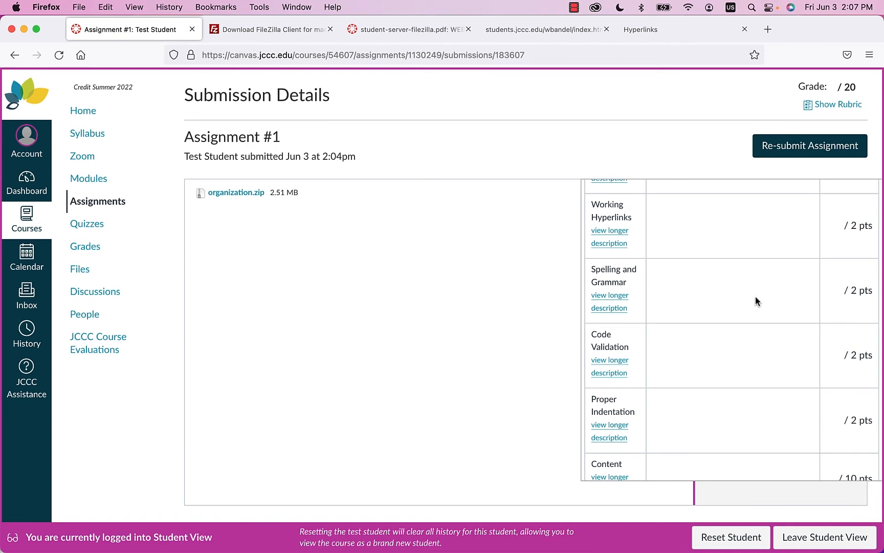
{"action": "scroll", "coordinate": [750, 293], "scroll_direction": "down", "scroll_amount": 3}
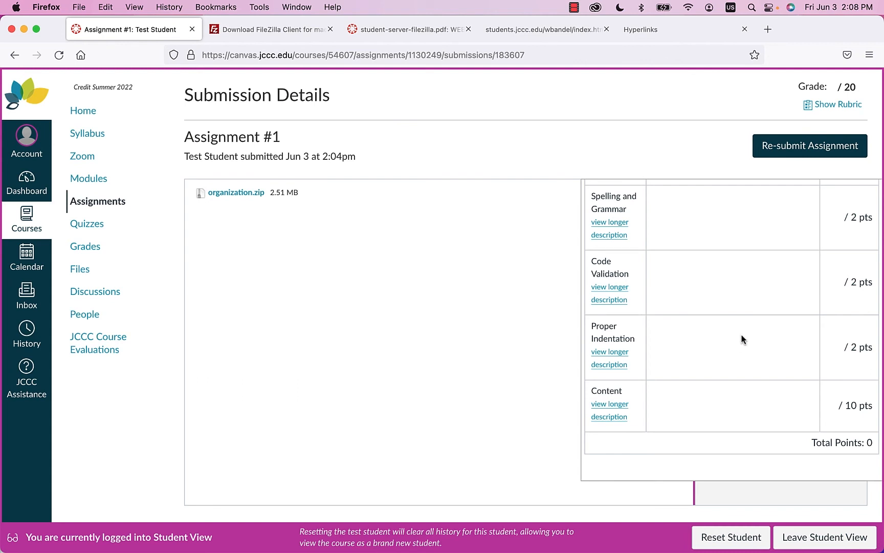
{"action": "scroll", "coordinate": [746, 325], "scroll_direction": "down", "scroll_amount": 1}
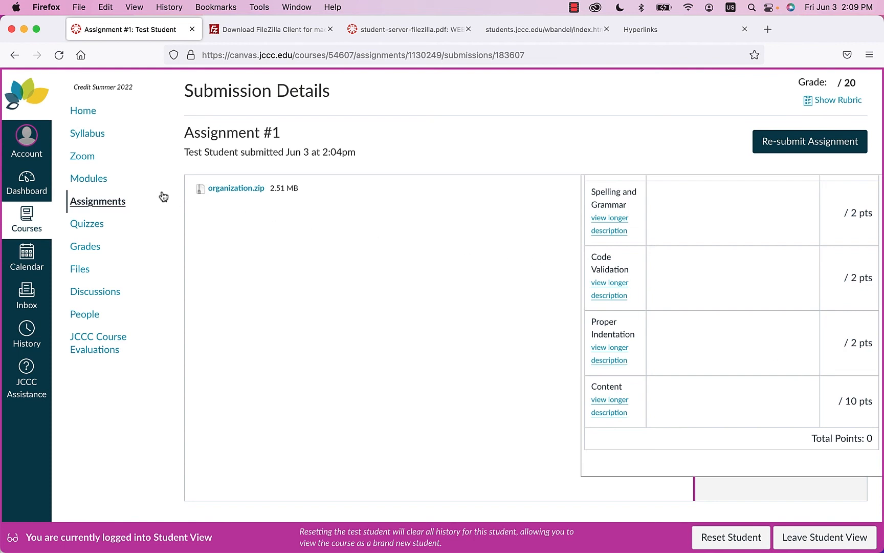
- On the course Grades page, show and then hide Assignment #1's URL comment
{"action": "left_click", "coordinate": [94, 251]}
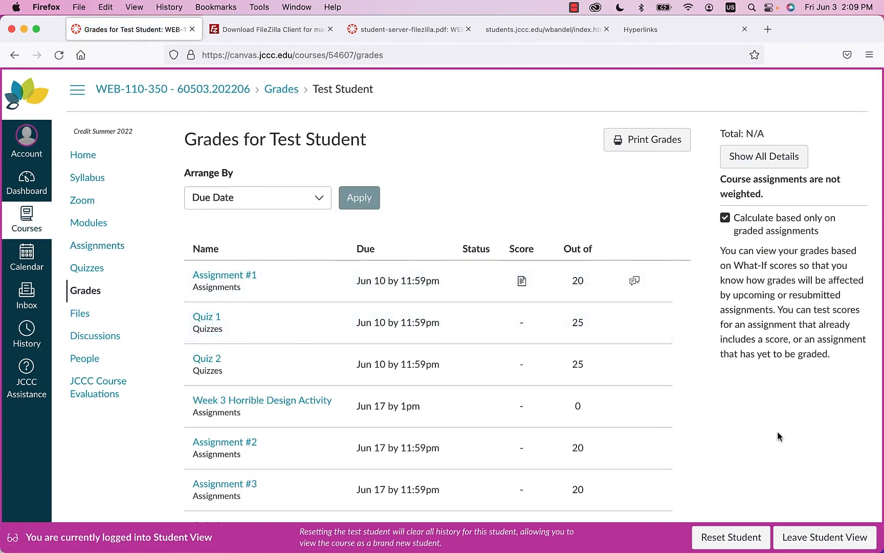
{"action": "scroll", "coordinate": [775, 432], "scroll_direction": "down", "scroll_amount": 3}
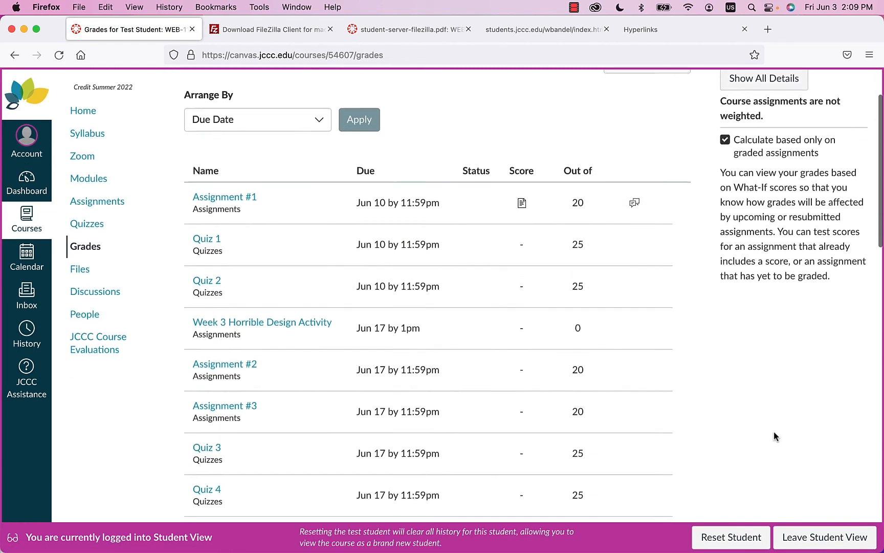
{"action": "scroll", "coordinate": [773, 431], "scroll_direction": "down", "scroll_amount": 2}
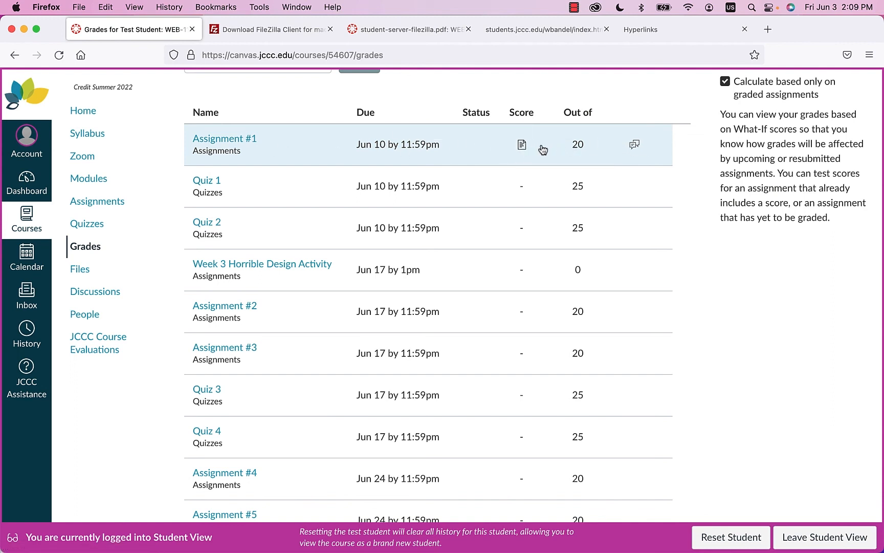
{"action": "left_click", "coordinate": [636, 148]}
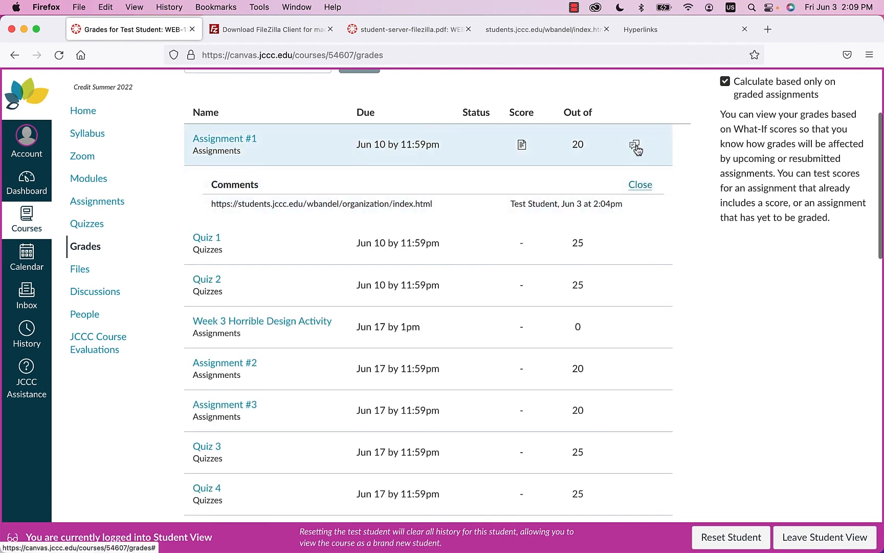
{"action": "left_click", "coordinate": [636, 146]}
- Try a what-if score of 0 for Assignment #1, then return to the Assignments list
{"action": "left_click", "coordinate": [522, 147]}
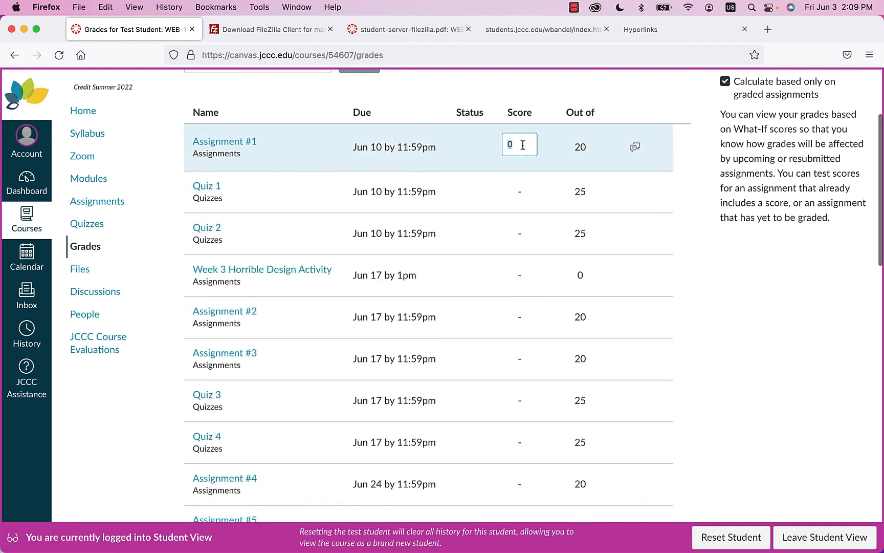
{"action": "left_click", "coordinate": [542, 164]}
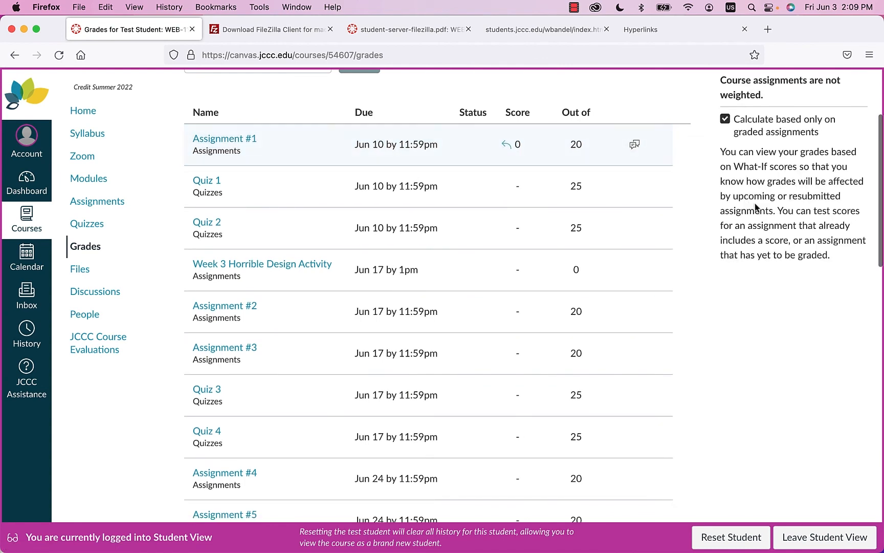
{"action": "scroll", "coordinate": [703, 198], "scroll_direction": "up", "scroll_amount": 3}
{"action": "left_click", "coordinate": [236, 222]}
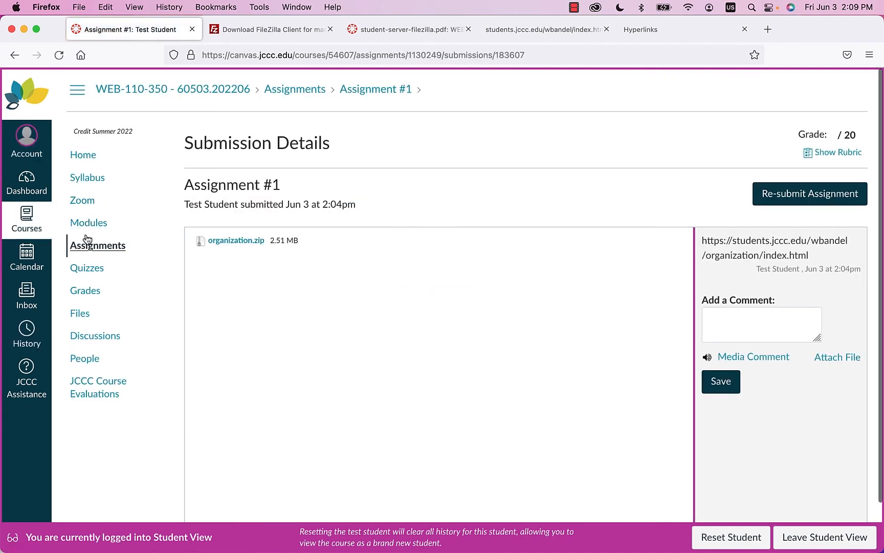
{"action": "left_click", "coordinate": [90, 248]}
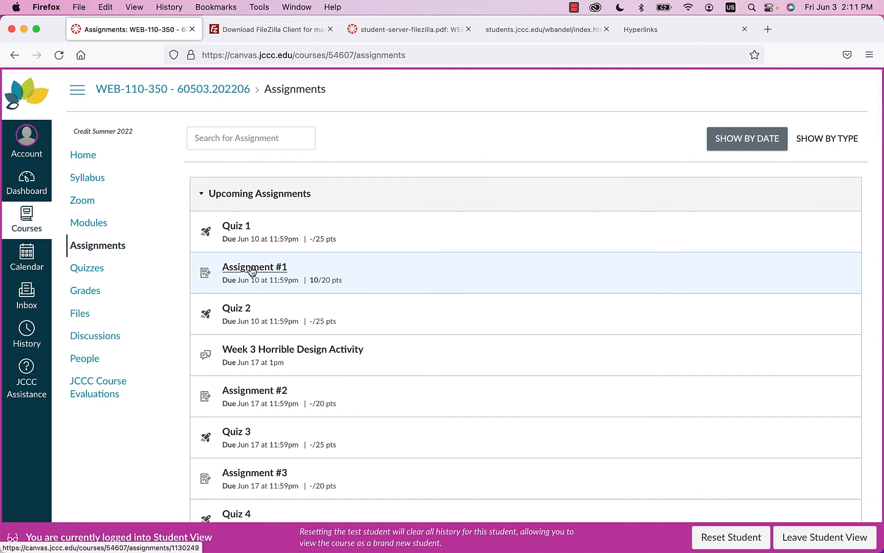
- Open Assignment #1 and view its rubric evaluation with the 10/20 grade
{"action": "left_click", "coordinate": [251, 270]}
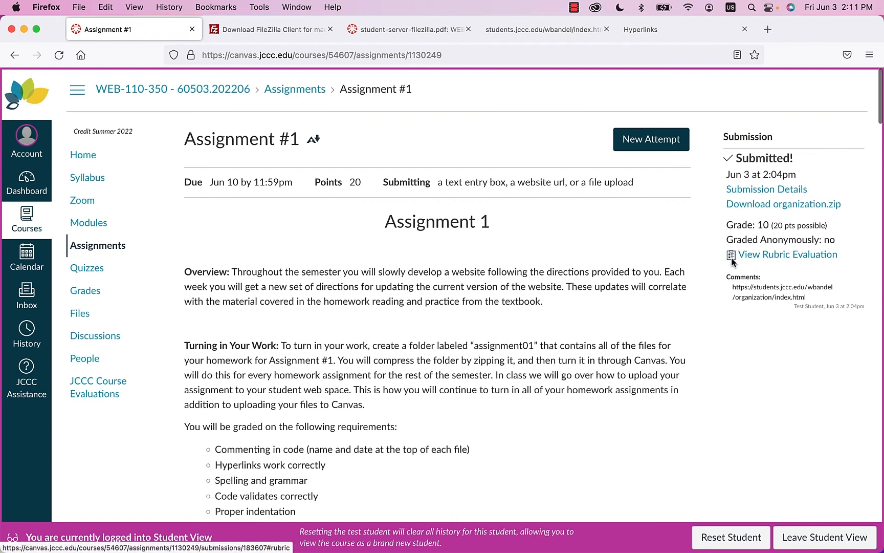
{"action": "left_click", "coordinate": [801, 260]}
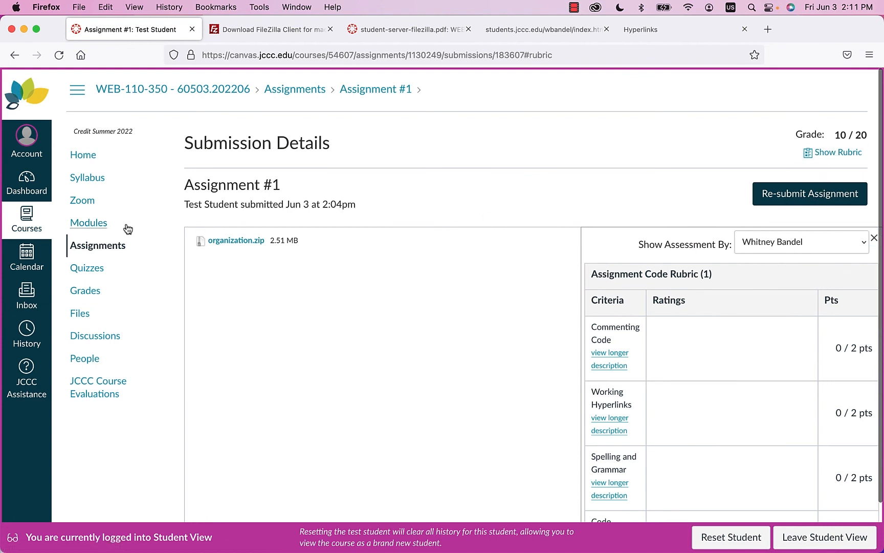
{"action": "left_click", "coordinate": [82, 291]}
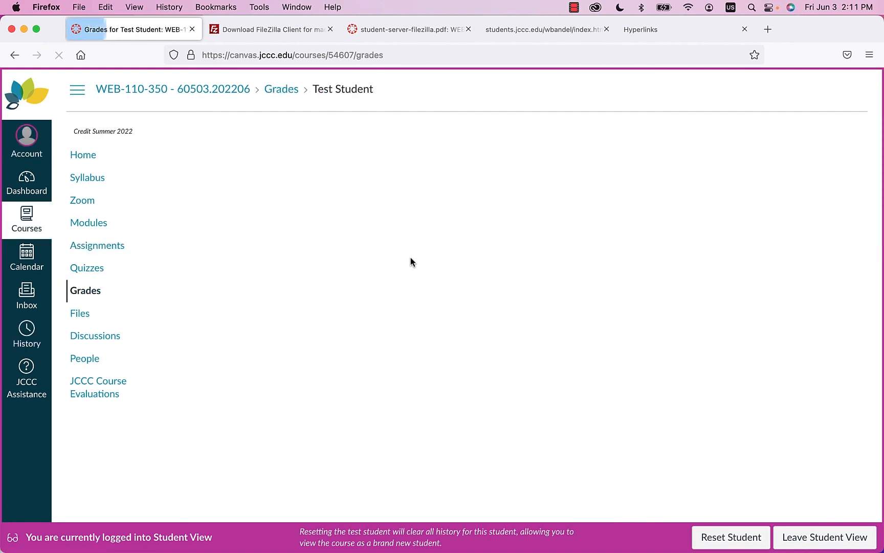
{"action": "scroll", "coordinate": [540, 249], "scroll_direction": "down", "scroll_amount": 2}
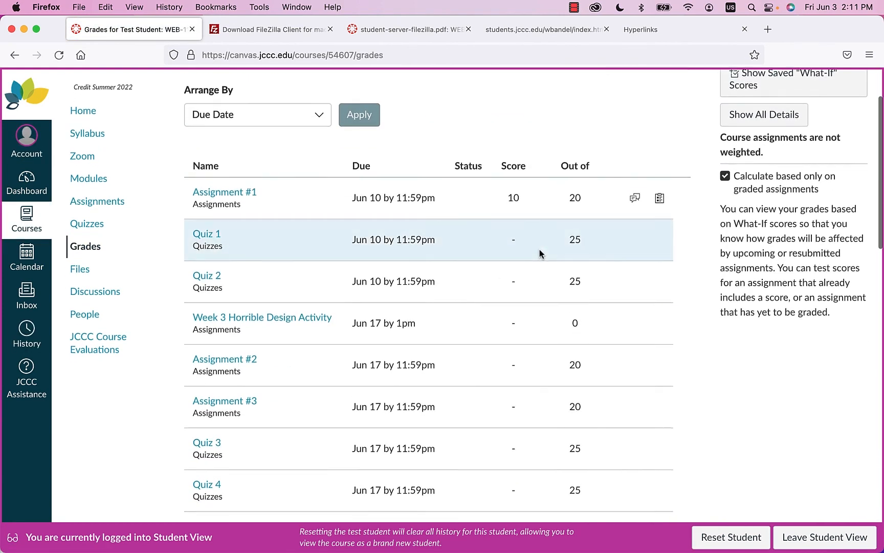
{"action": "scroll", "coordinate": [539, 249], "scroll_direction": "up", "scroll_amount": 1}
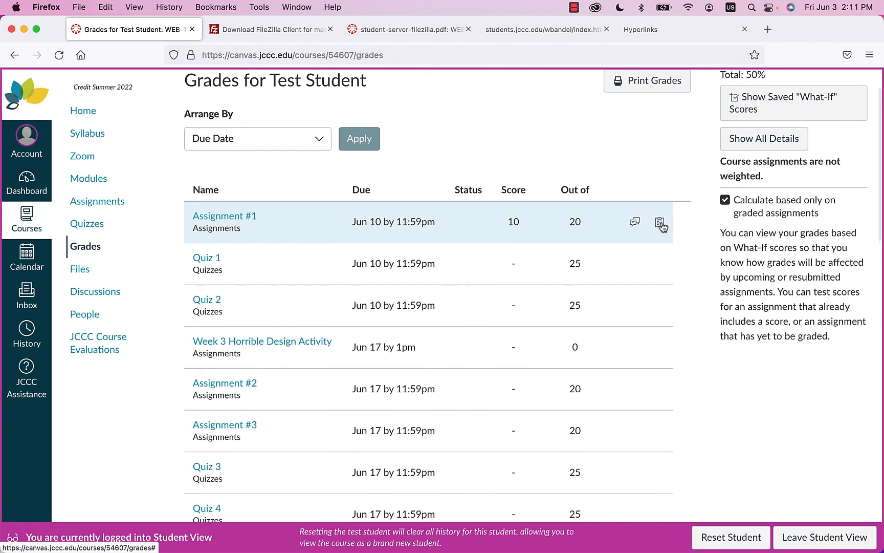
{"action": "left_click", "coordinate": [635, 222]}
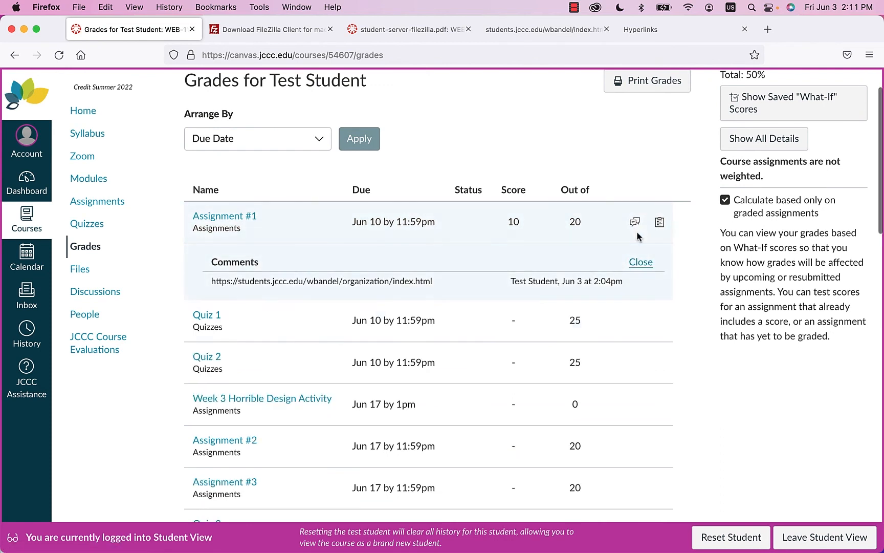
{"action": "left_click", "coordinate": [635, 223]}
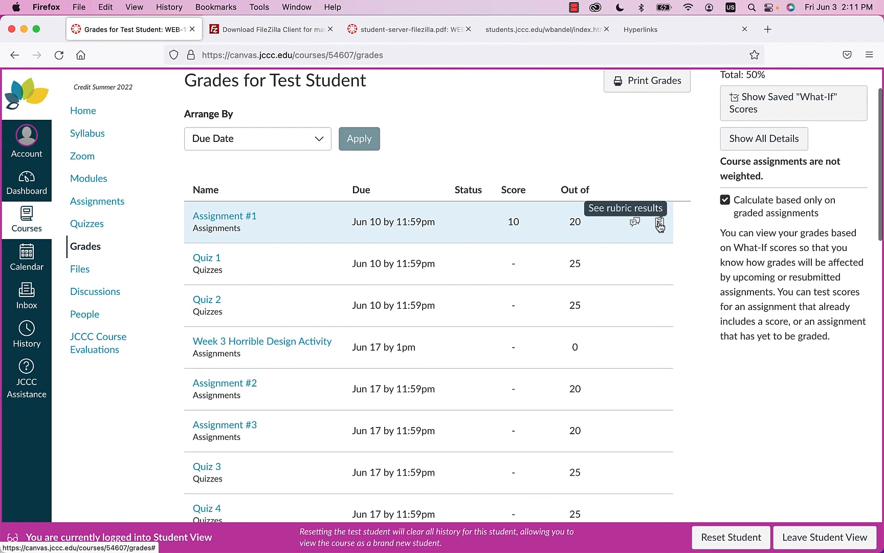
{"action": "left_click", "coordinate": [660, 224]}
{"action": "scroll", "coordinate": [381, 308], "scroll_direction": "down", "scroll_amount": 2}
{"action": "scroll", "coordinate": [381, 303], "scroll_direction": "down", "scroll_amount": 5}
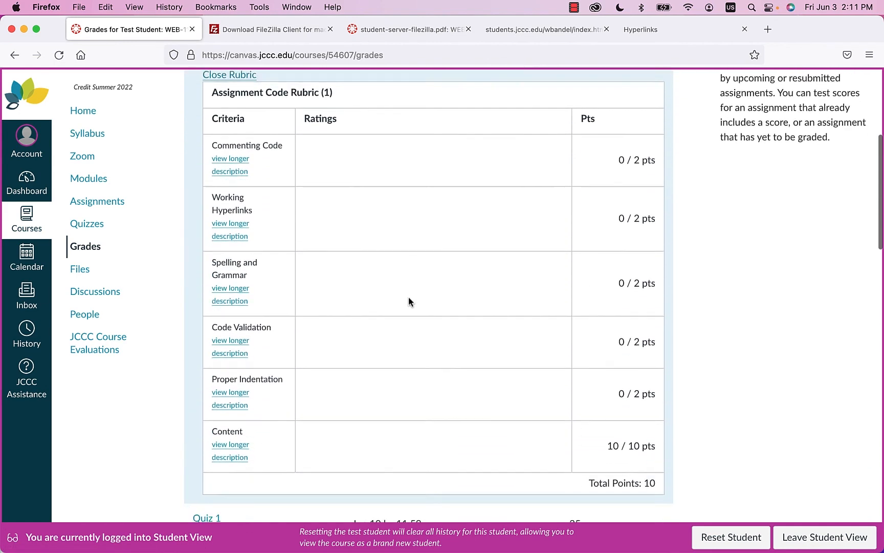
{"action": "scroll", "coordinate": [413, 296], "scroll_direction": "up", "scroll_amount": 3}
{"action": "scroll", "coordinate": [412, 298], "scroll_direction": "up", "scroll_amount": 1}
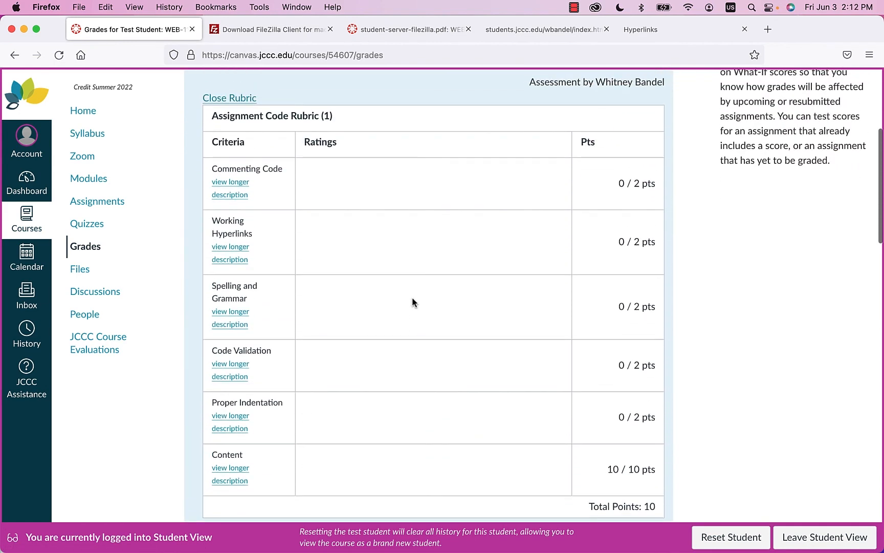
{"action": "scroll", "coordinate": [413, 298], "scroll_direction": "down", "scroll_amount": 1}
{"action": "scroll", "coordinate": [413, 298], "scroll_direction": "up", "scroll_amount": 1}
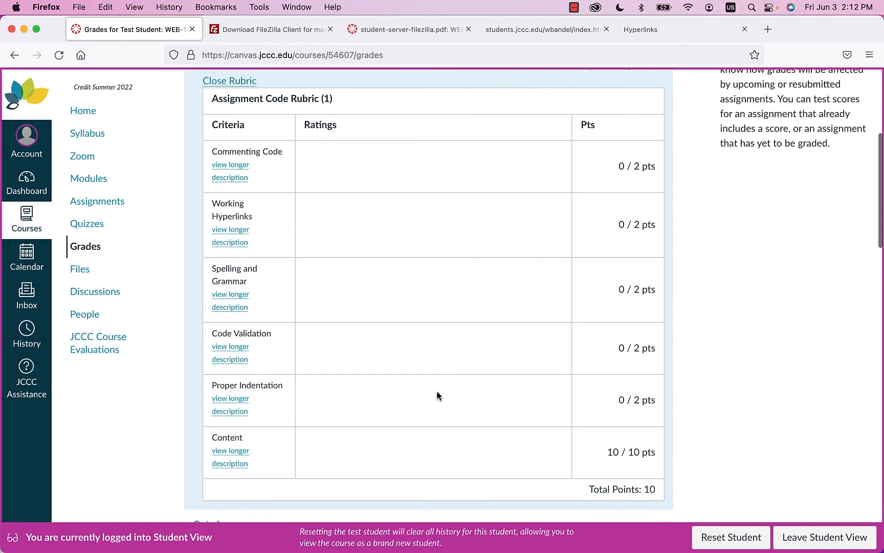
{"action": "scroll", "coordinate": [443, 392], "scroll_direction": "down", "scroll_amount": 3}
{"action": "scroll", "coordinate": [443, 393], "scroll_direction": "up", "scroll_amount": 4}
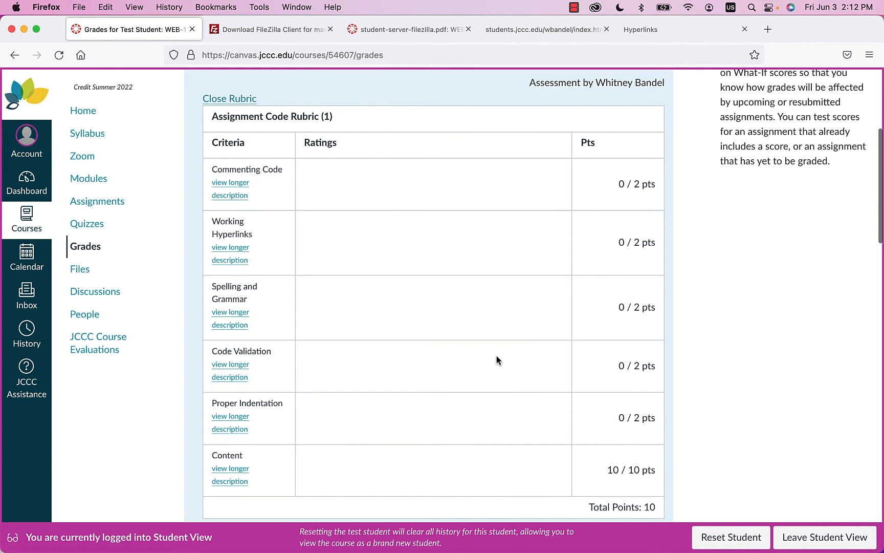
{"action": "scroll", "coordinate": [495, 360], "scroll_direction": "down", "scroll_amount": 2}
{"action": "scroll", "coordinate": [496, 358], "scroll_direction": "up", "scroll_amount": 7}
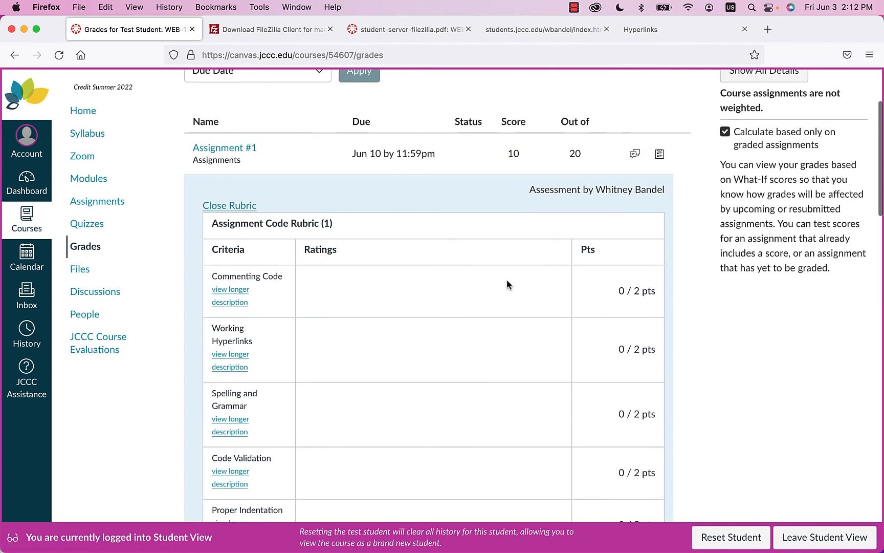
{"action": "scroll", "coordinate": [491, 296], "scroll_direction": "down", "scroll_amount": 3}
{"action": "scroll", "coordinate": [483, 313], "scroll_direction": "down", "scroll_amount": 2}
{"action": "scroll", "coordinate": [481, 314], "scroll_direction": "up", "scroll_amount": 4}
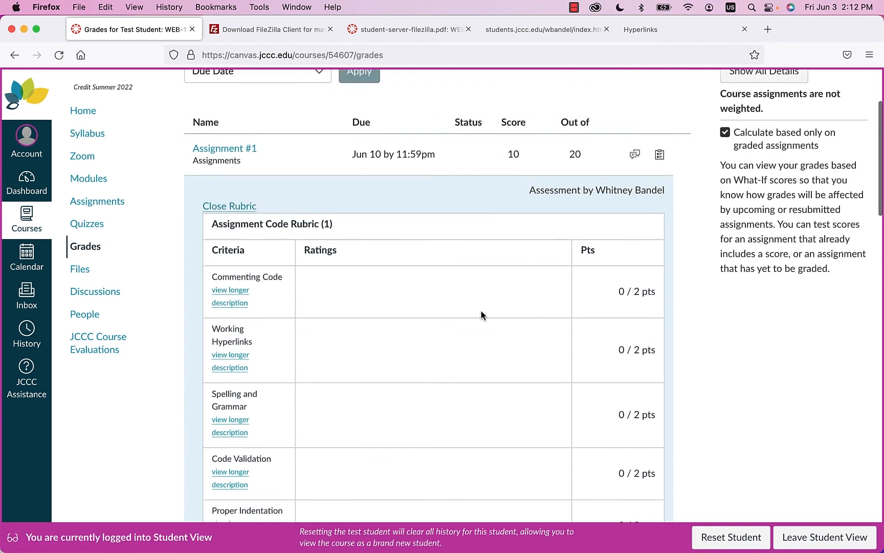
{"action": "left_click", "coordinate": [660, 173]}
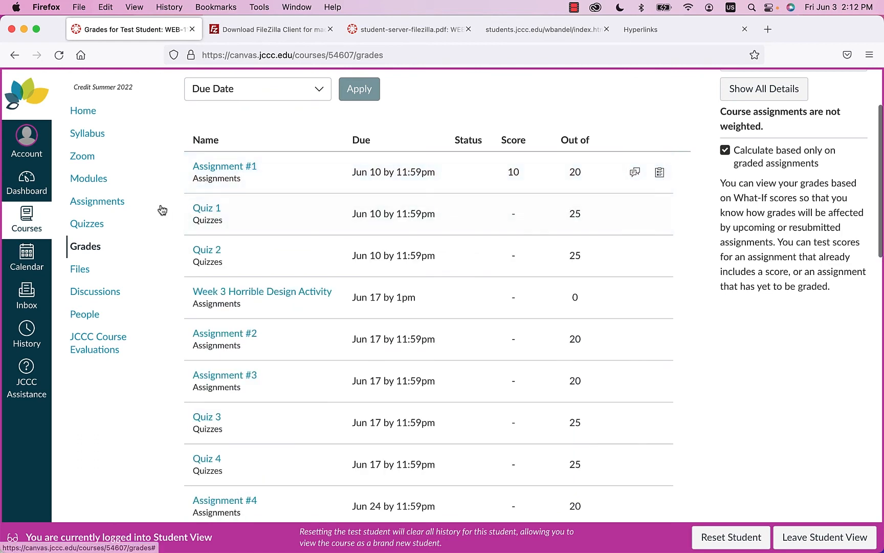
- Reopen Assignment #1 and review the graded rubric: code criteria 0/2, Content 10/10, total 10
{"action": "left_click", "coordinate": [89, 205]}
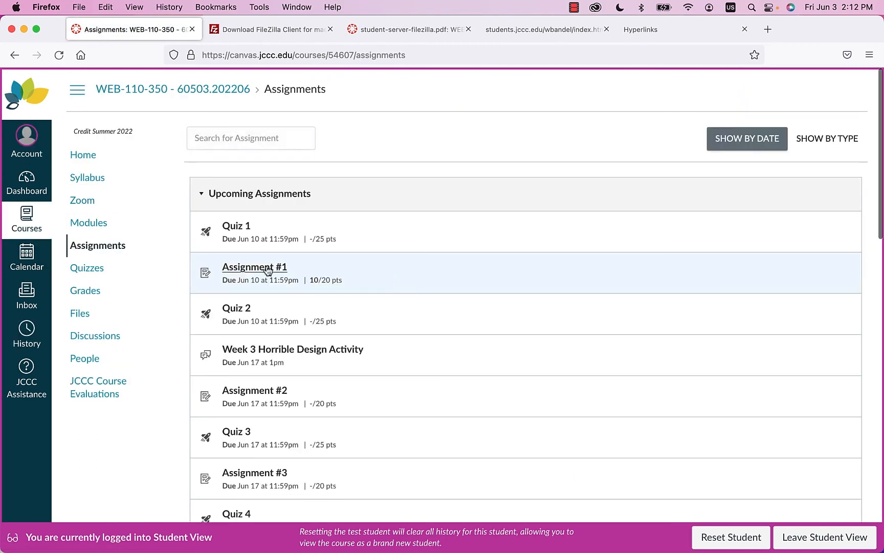
{"action": "left_click", "coordinate": [248, 270]}
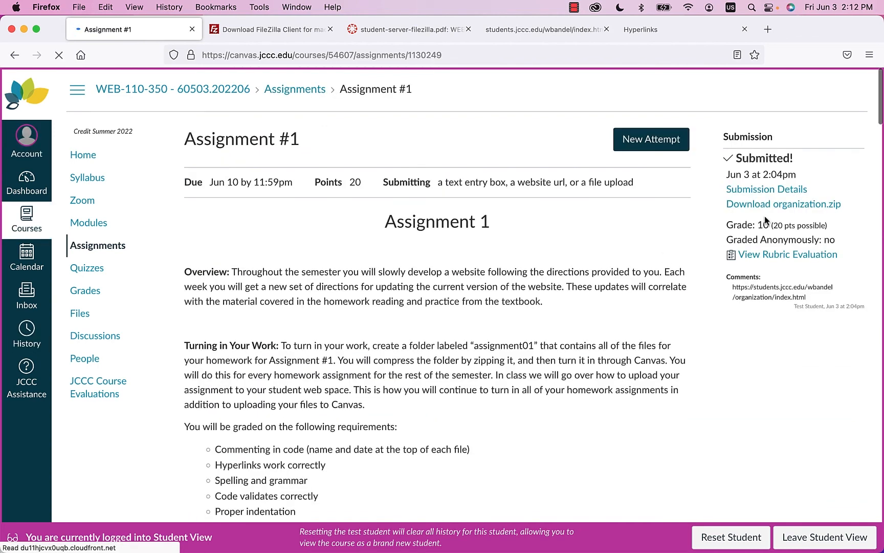
{"action": "left_click", "coordinate": [770, 258]}
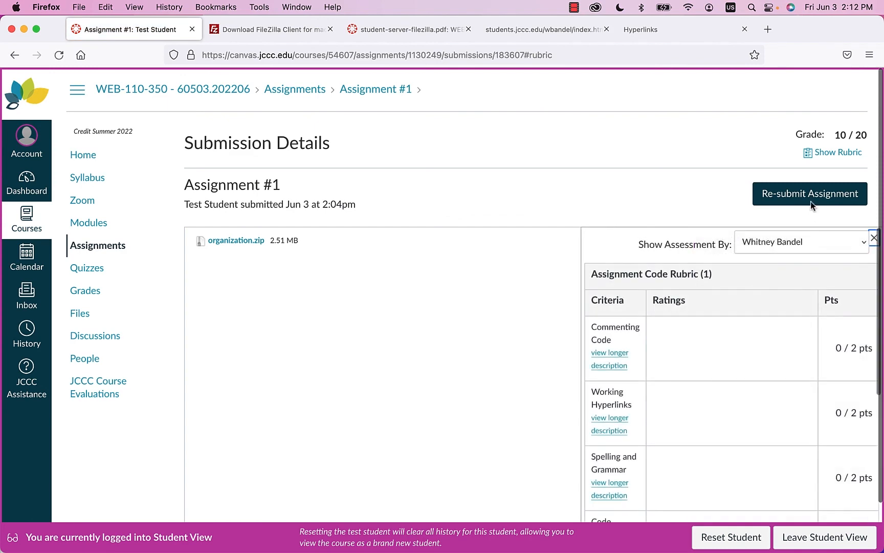
{"action": "scroll", "coordinate": [615, 286], "scroll_direction": "down", "scroll_amount": 4}
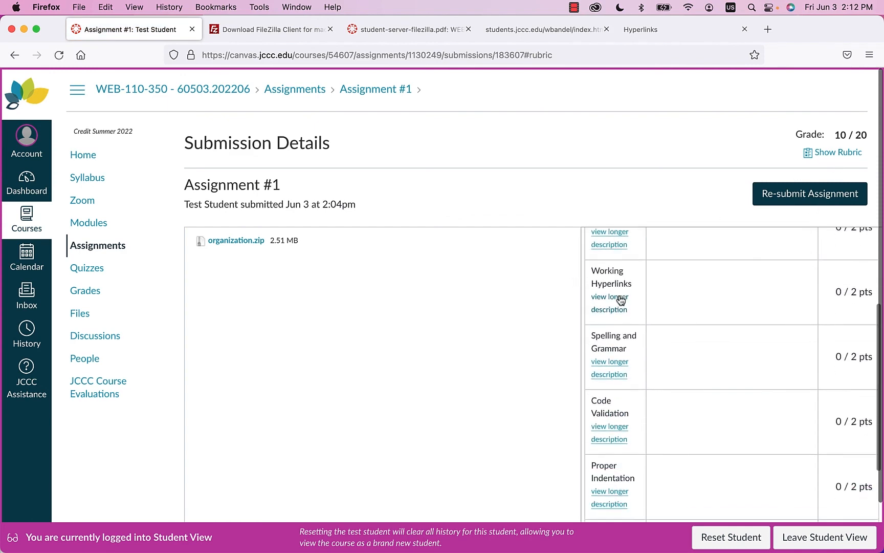
{"action": "scroll", "coordinate": [620, 297], "scroll_direction": "up", "scroll_amount": 4}
{"action": "scroll", "coordinate": [753, 389], "scroll_direction": "down", "scroll_amount": 8}
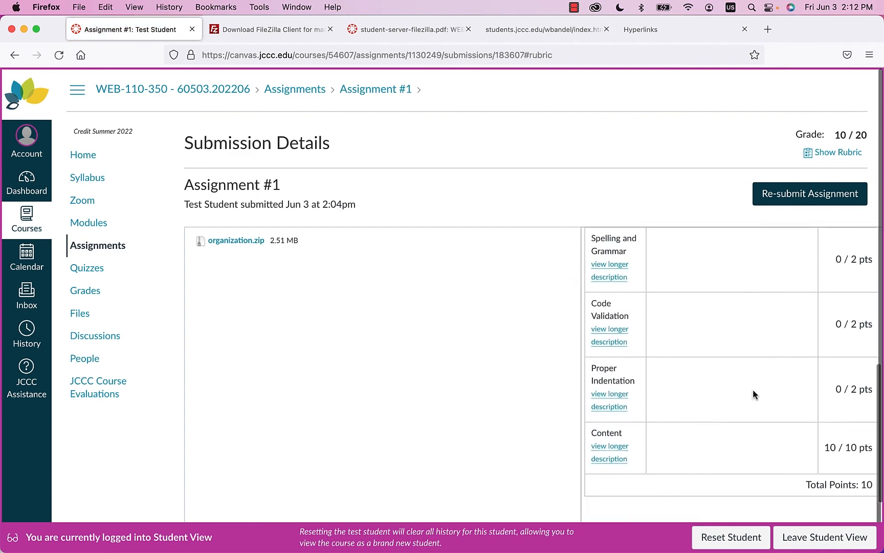
{"action": "scroll", "coordinate": [737, 368], "scroll_direction": "up", "scroll_amount": 6}
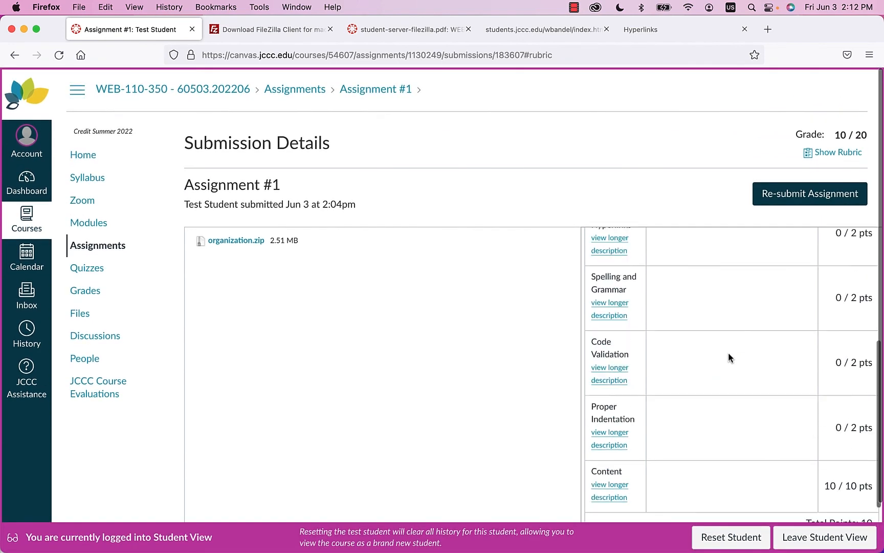
{"action": "scroll", "coordinate": [731, 353], "scroll_direction": "down", "scroll_amount": 6}
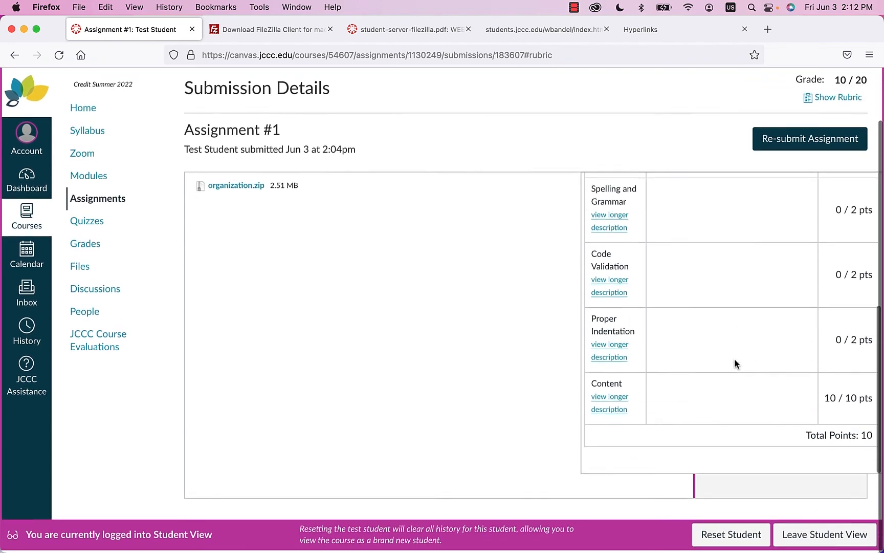
{"action": "scroll", "coordinate": [734, 359], "scroll_direction": "up", "scroll_amount": 1}
{"action": "scroll", "coordinate": [734, 359], "scroll_direction": "up", "scroll_amount": 5}
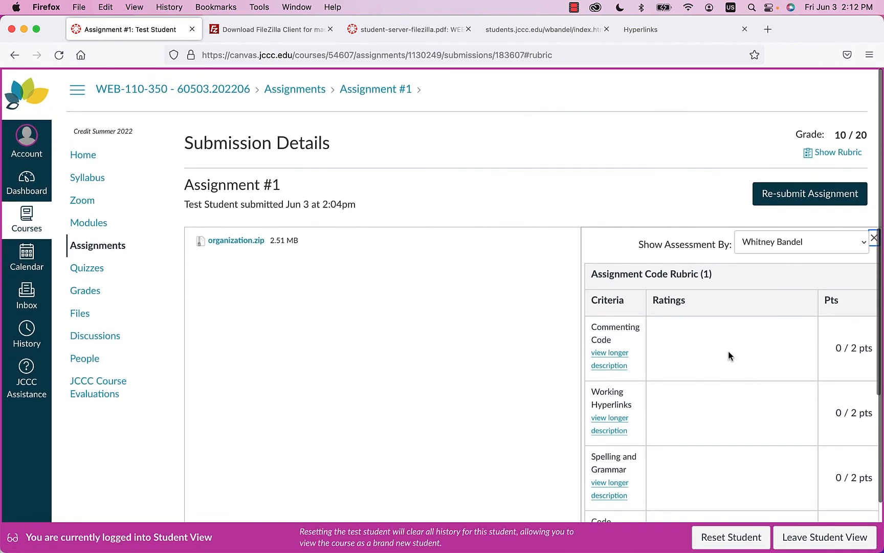
- Bring FileZilla to the front, widen its window, and clear the index.html selection
{"action": "key", "text": "ctrl+Up"}
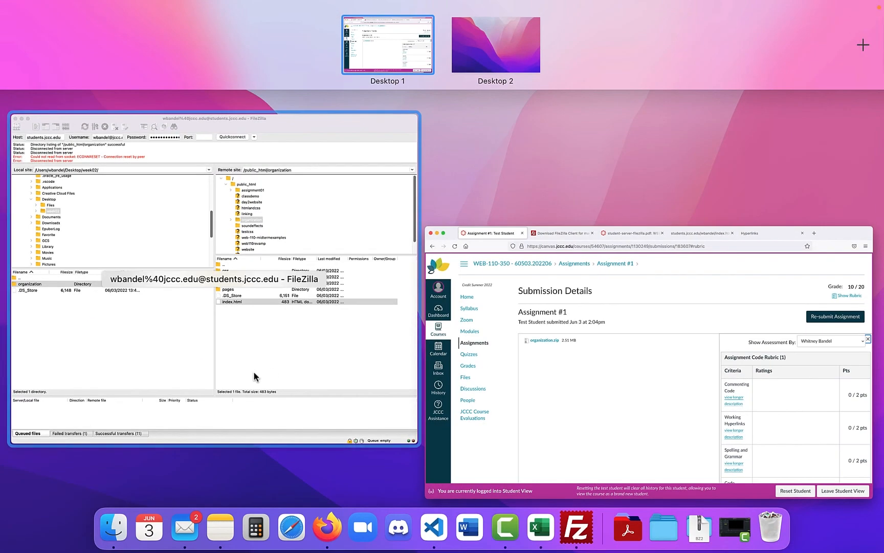
{"action": "left_click", "coordinate": [262, 351]}
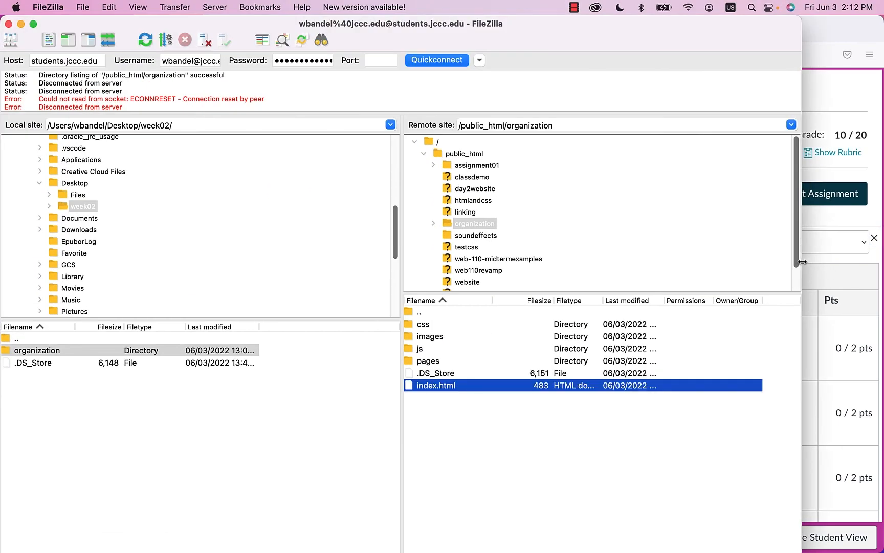
{"action": "left_click_drag", "start_coordinate": [801, 260], "coordinate": [883, 261]}
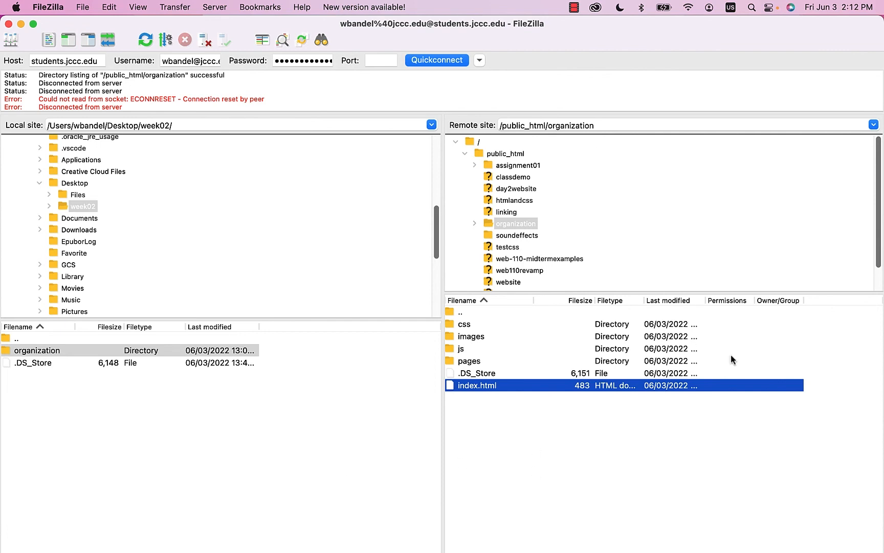
{"action": "left_click", "coordinate": [505, 473]}
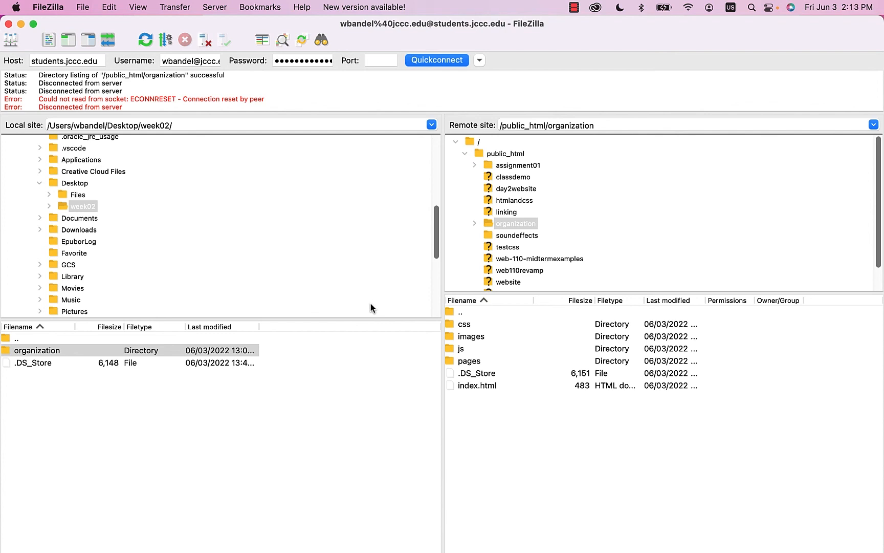
- Disconnect from the student web server, close FileZilla, and minimize Firefox to the desktop
{"action": "left_click", "coordinate": [216, 8]}
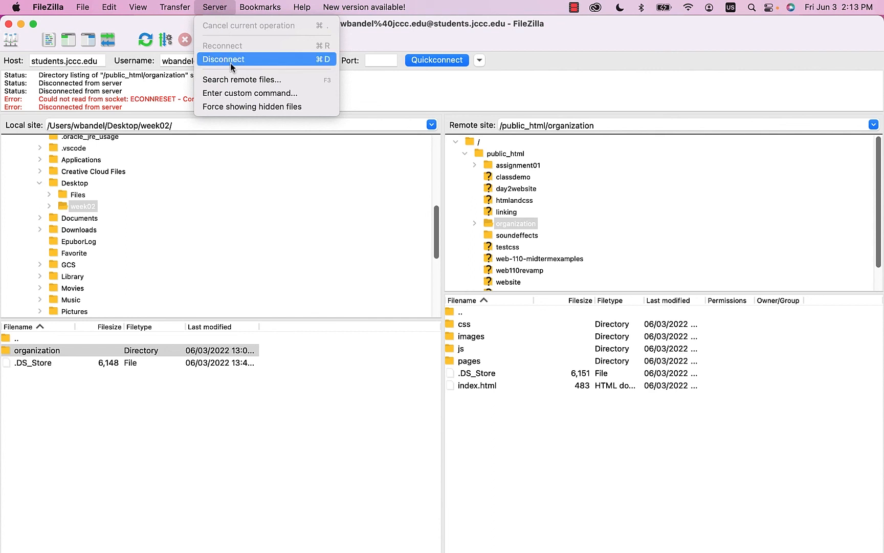
{"action": "left_click", "coordinate": [266, 60]}
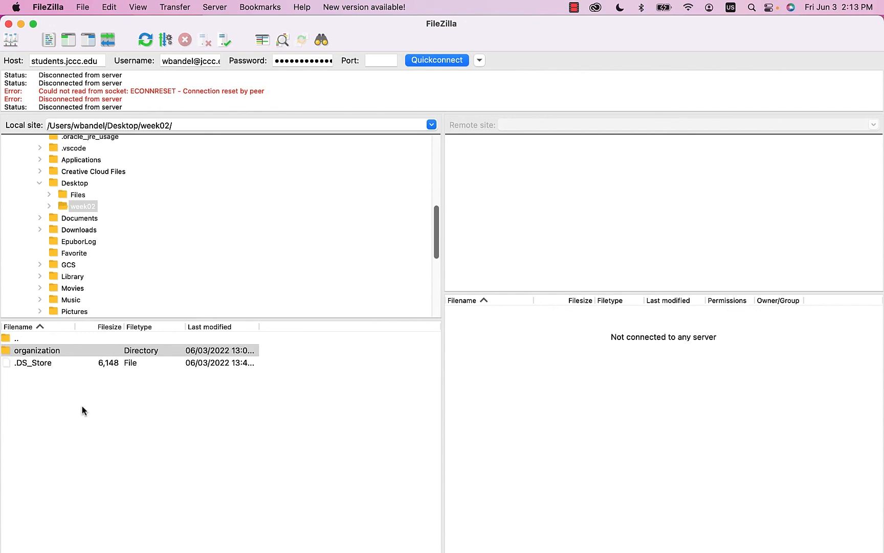
{"action": "left_click", "coordinate": [9, 24]}
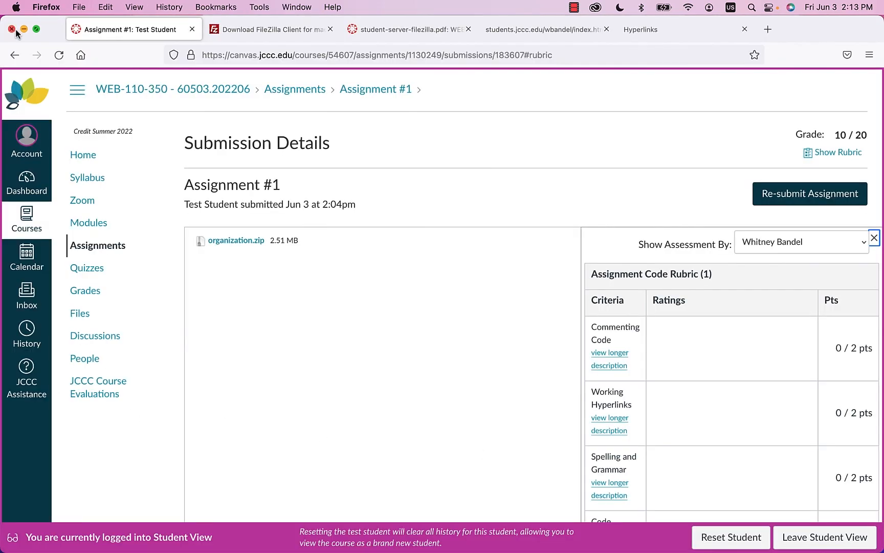
{"action": "left_click", "coordinate": [23, 29]}
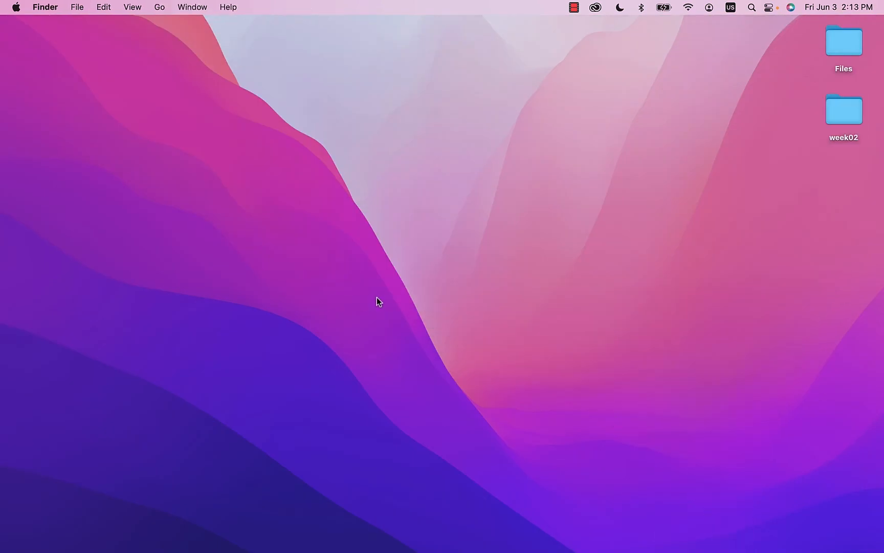